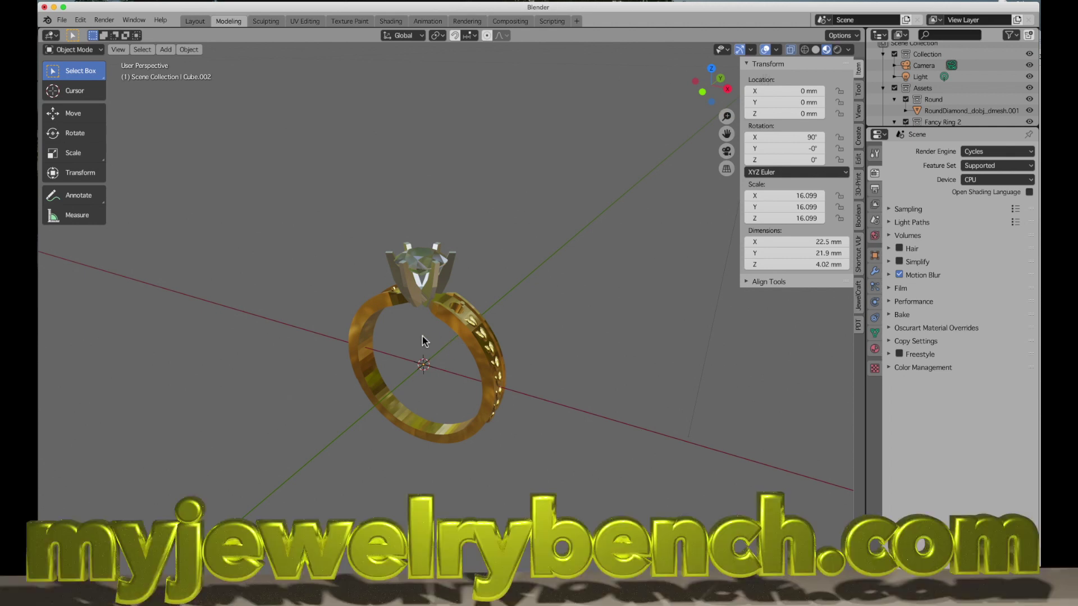
- Orbit around the gold ring and show the JewelCraft jewellery tools in the sidebar
middle_drag(423, 340, 440, 344)
middle_drag(554, 330, 402, 431)
scroll(402, 431, up, 2)
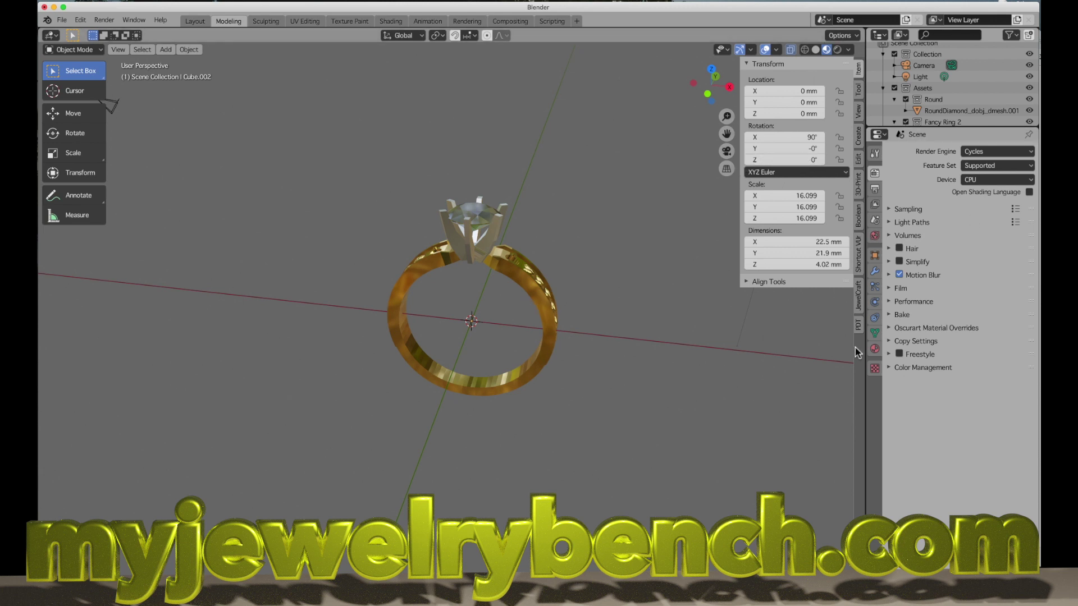
click(859, 297)
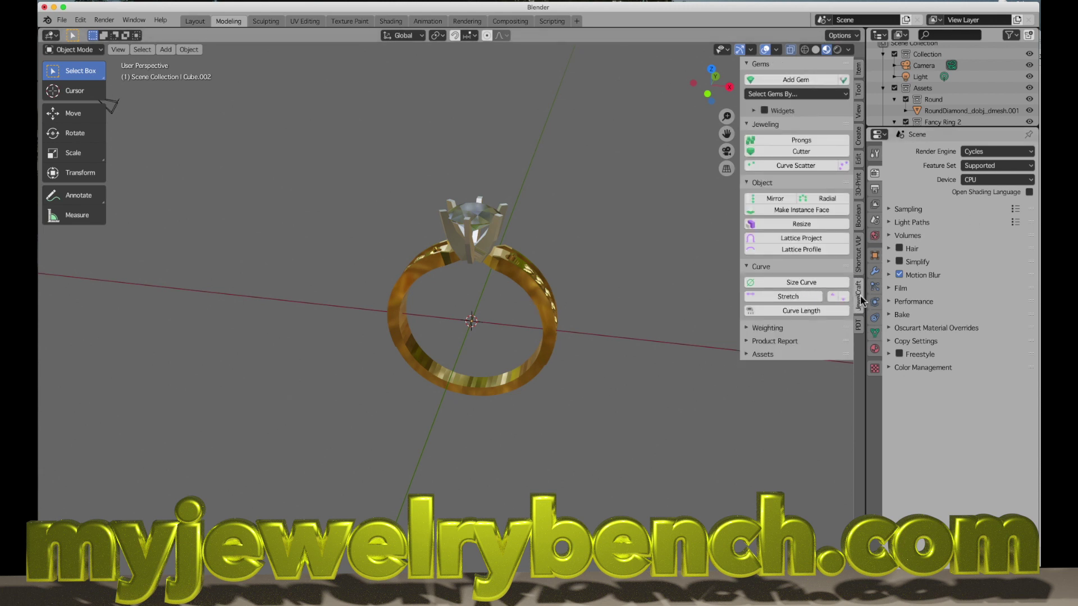
middle_drag(464, 305, 655, 329)
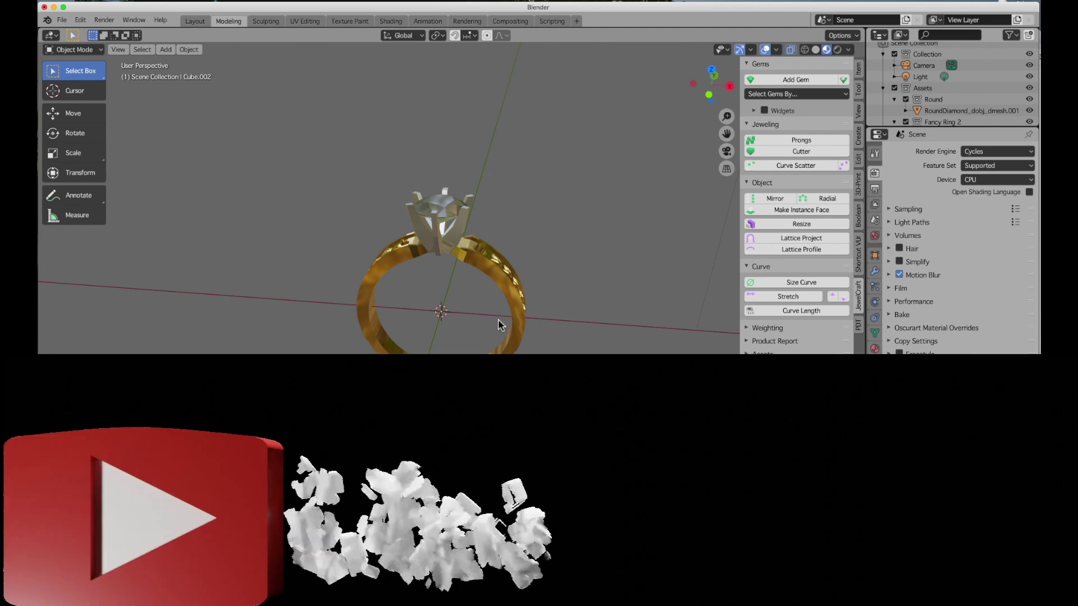
middle_drag(498, 319, 482, 300)
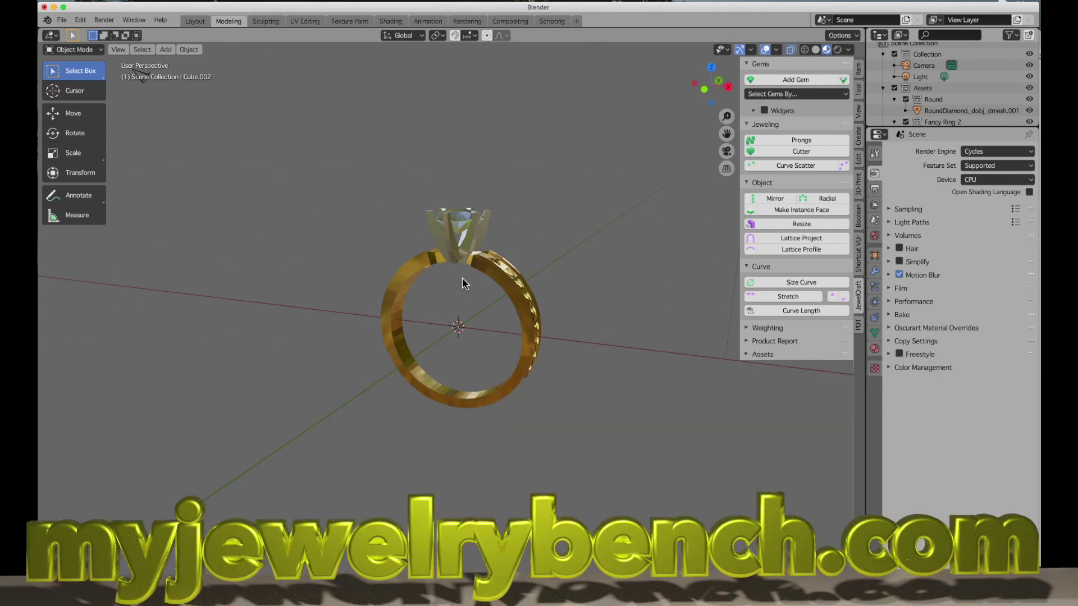
middle_drag(470, 289, 523, 297)
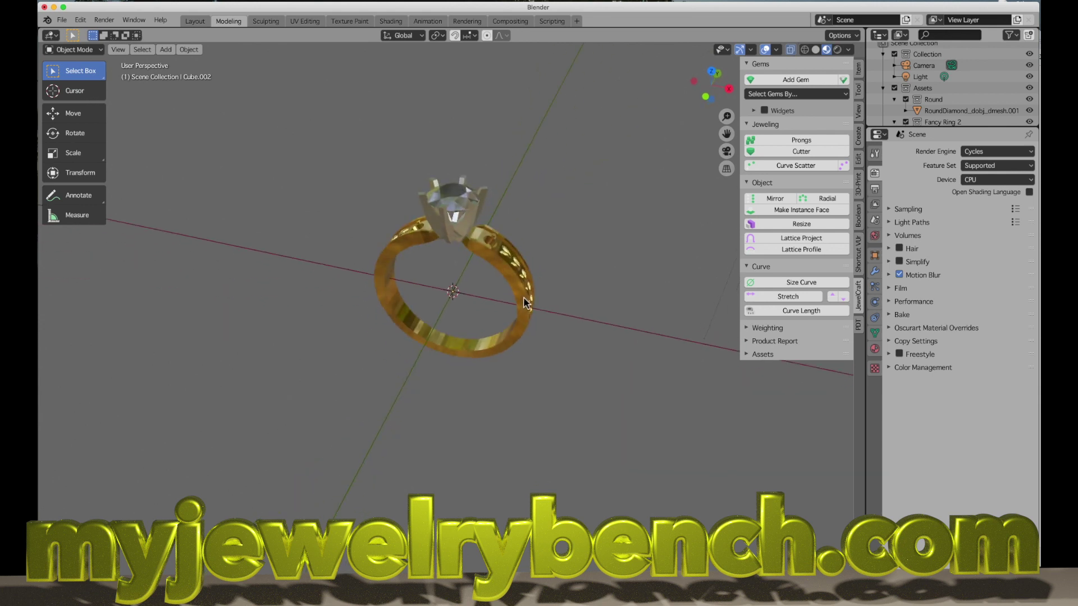
scroll(524, 302, down, 3)
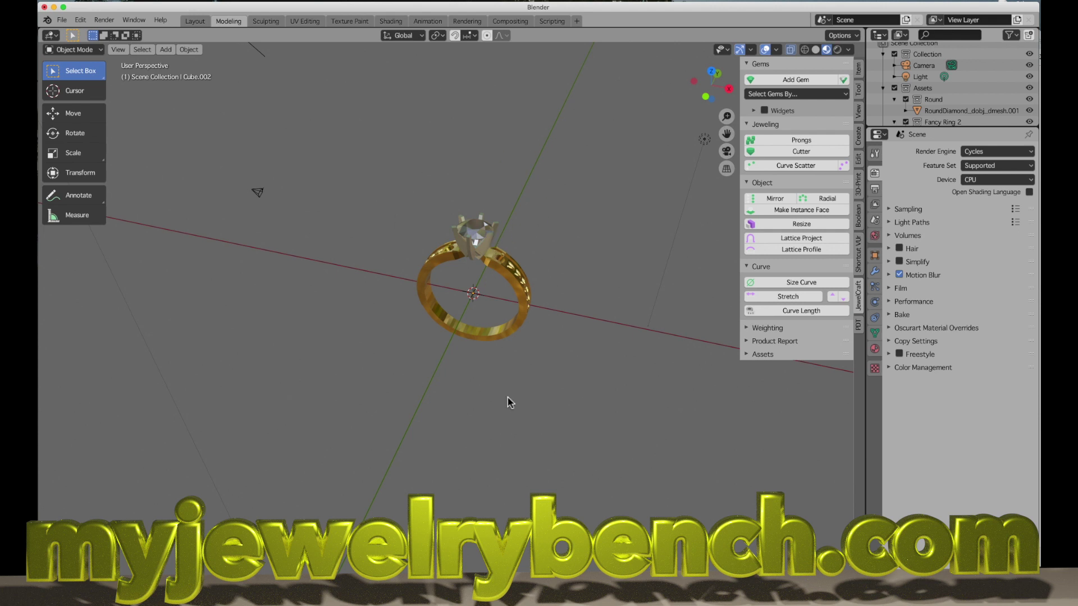
middle_drag(418, 296, 426, 285)
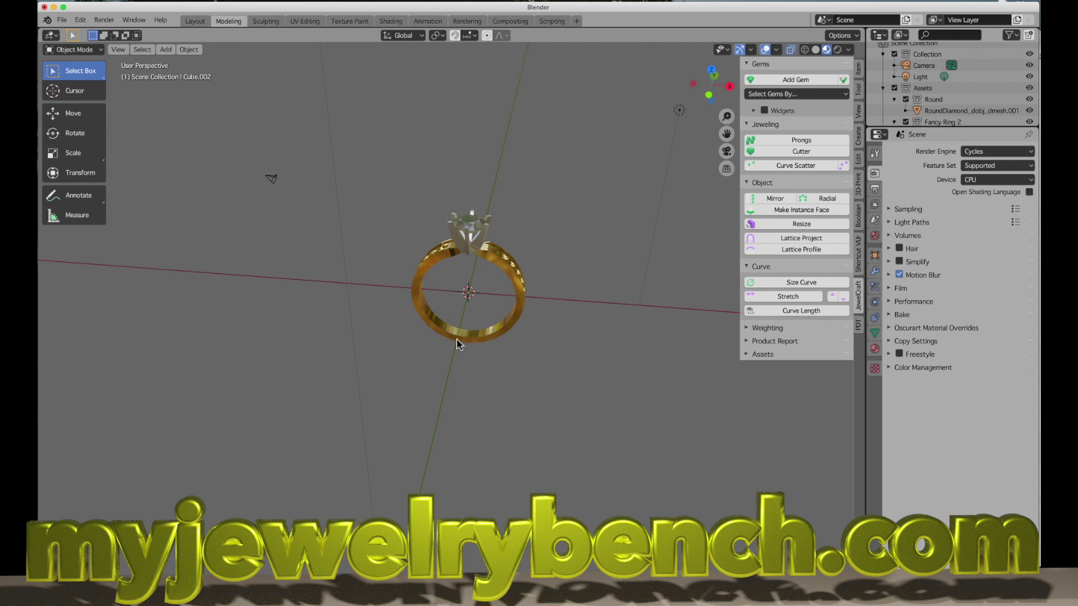
middle_drag(482, 297, 495, 275)
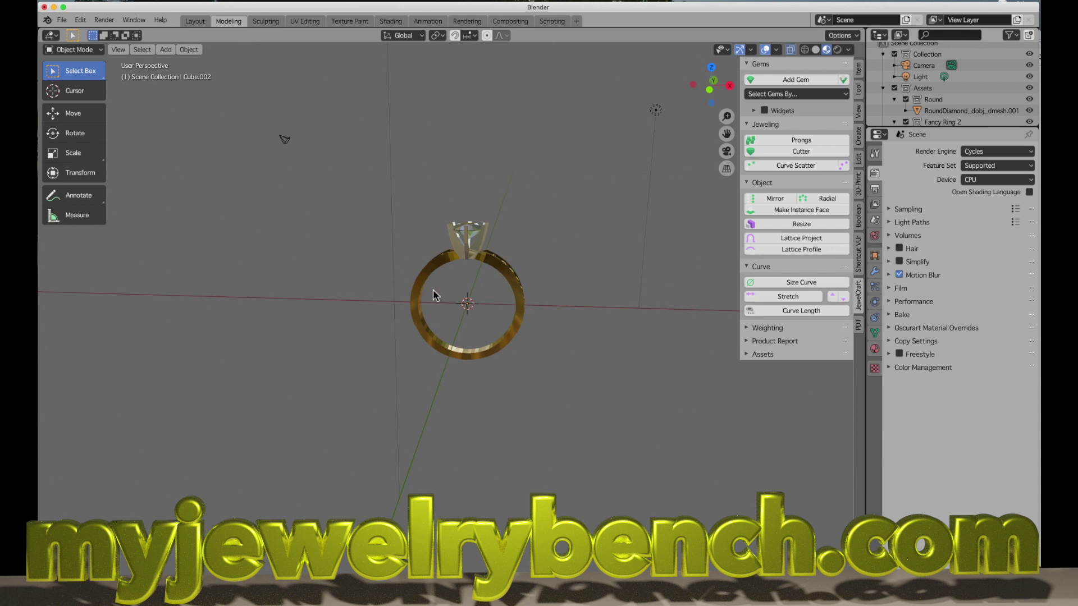
mouse_move(433, 296)
middle_down()
mouse_move(445, 298)
mouse_move(431, 296)
middle_up()
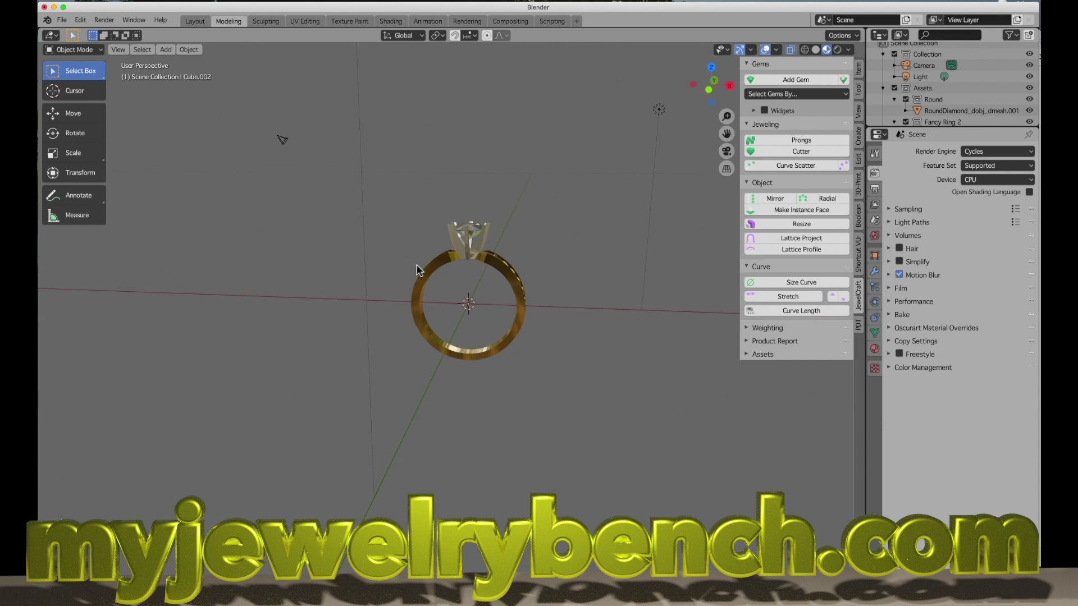
scroll(569, 296, left, 10)
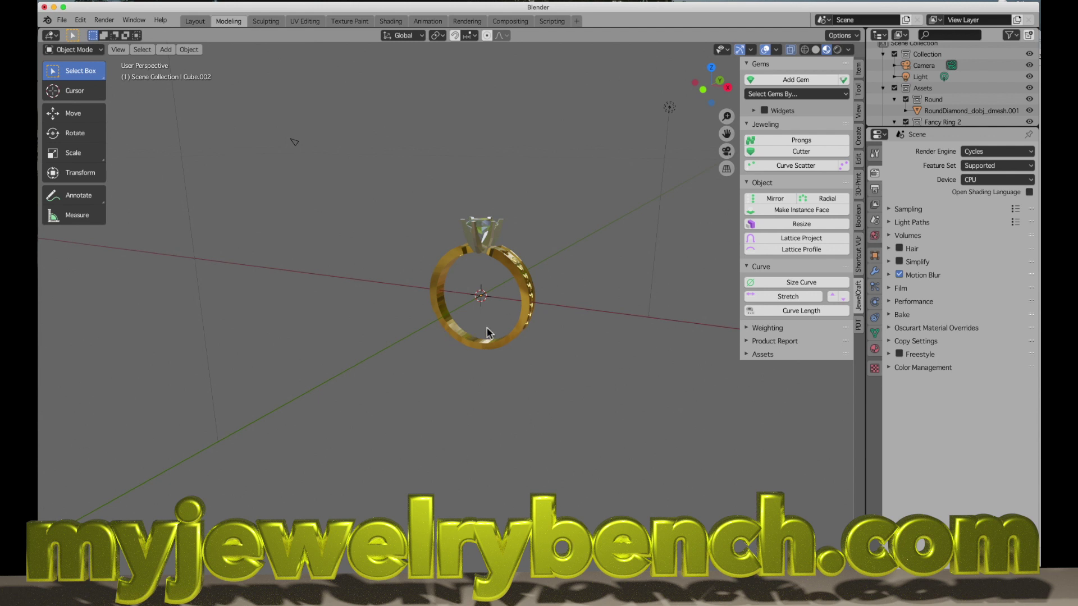
scroll(494, 328, left, 3)
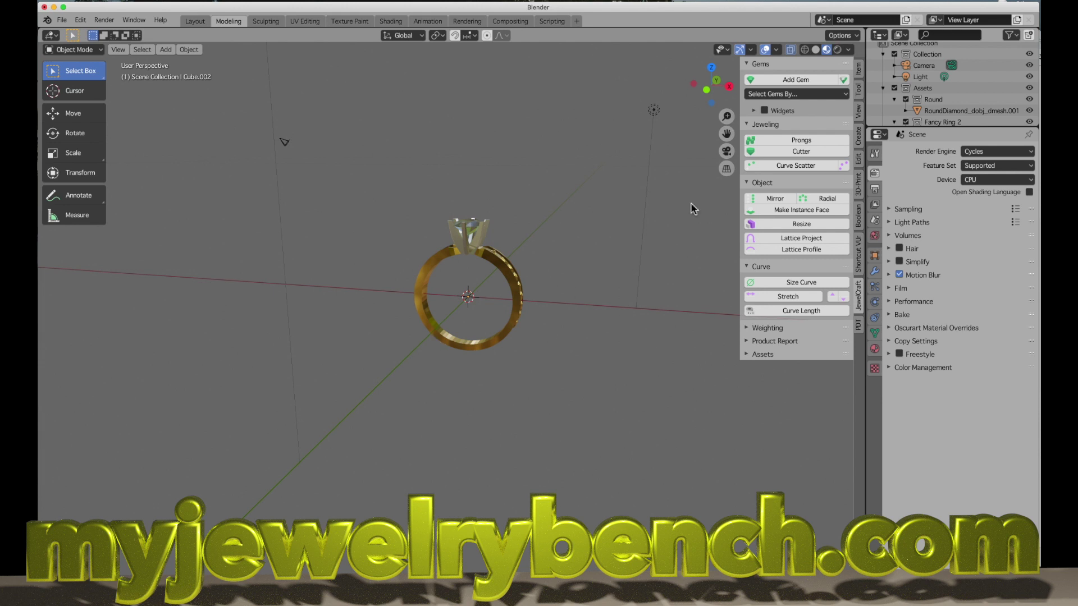
- Switch to the browser and search Google for 'ring size chart'
key(super+Tab)
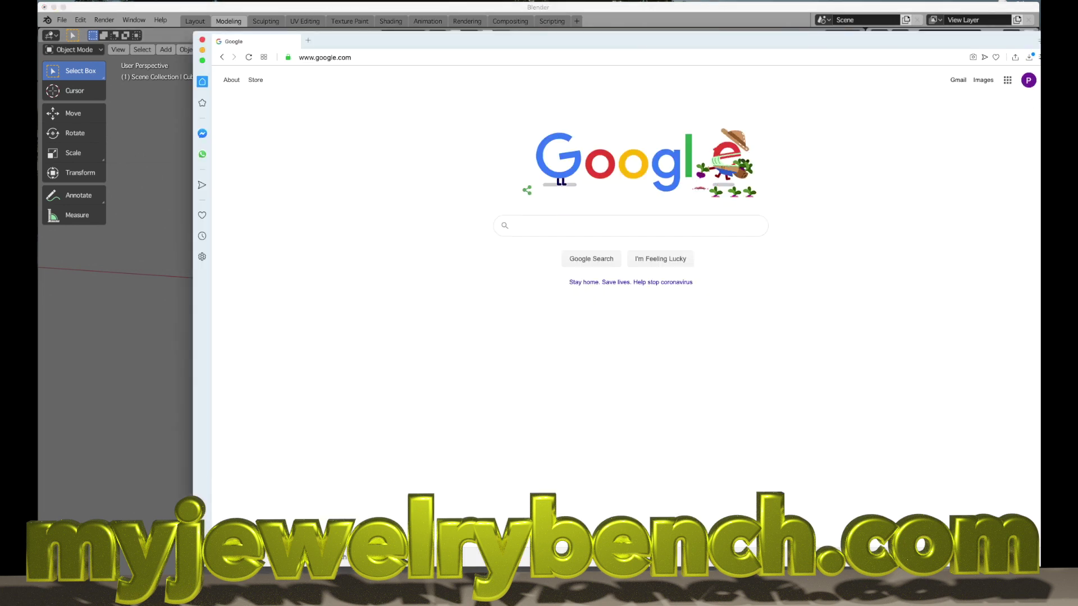
double_click(617, 39)
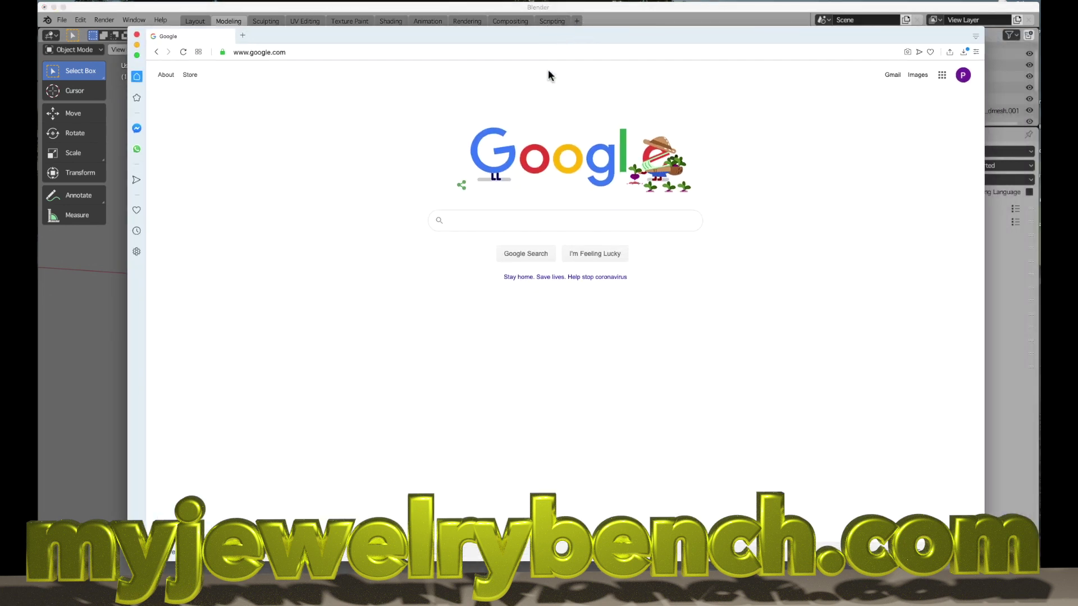
click(477, 229)
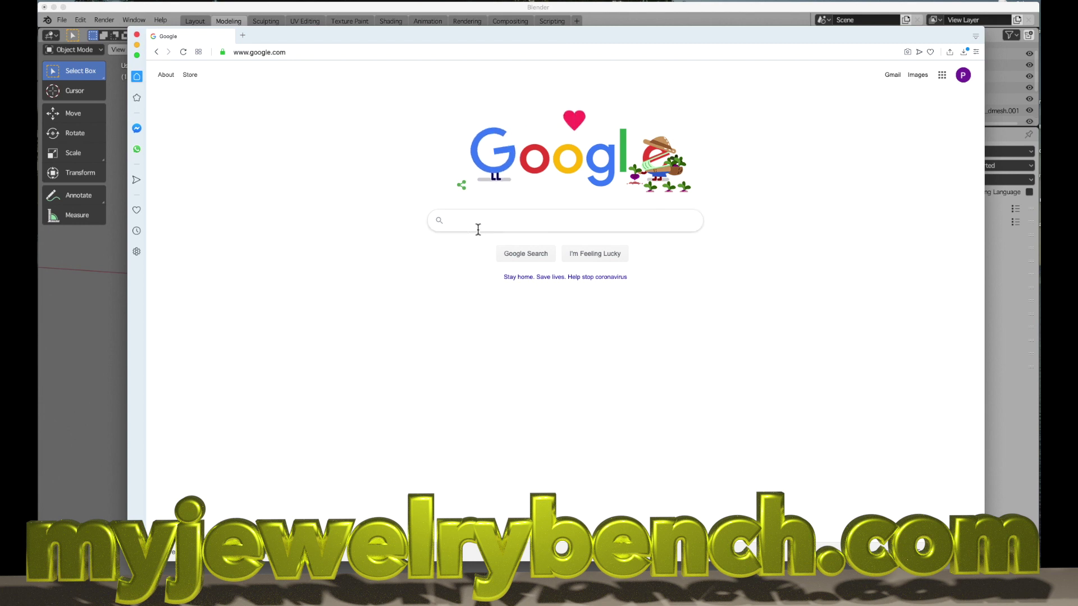
text(ring size)
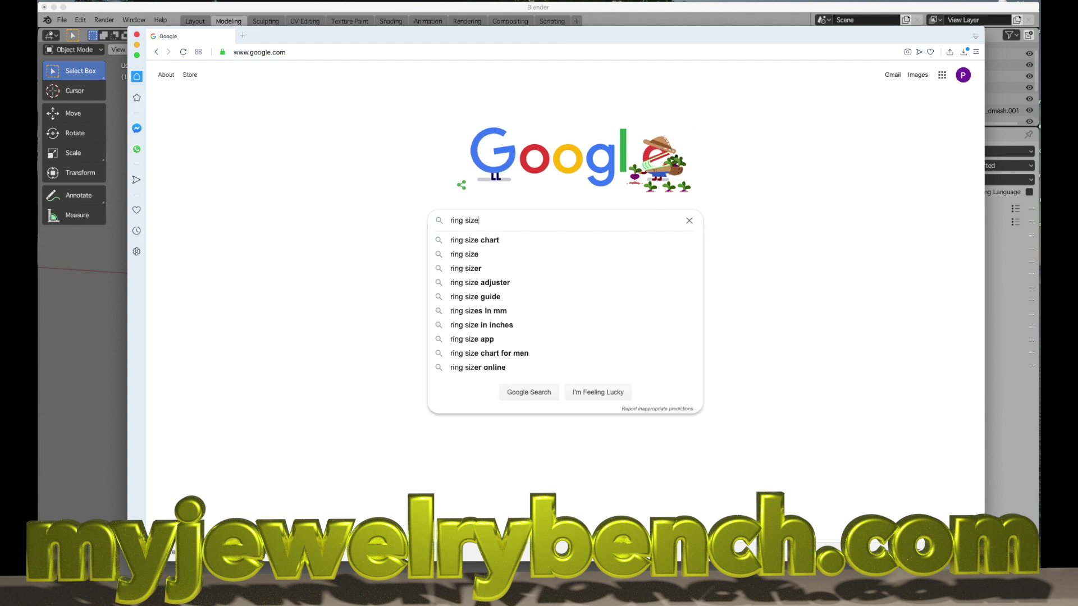
text( chart)
key(Return)
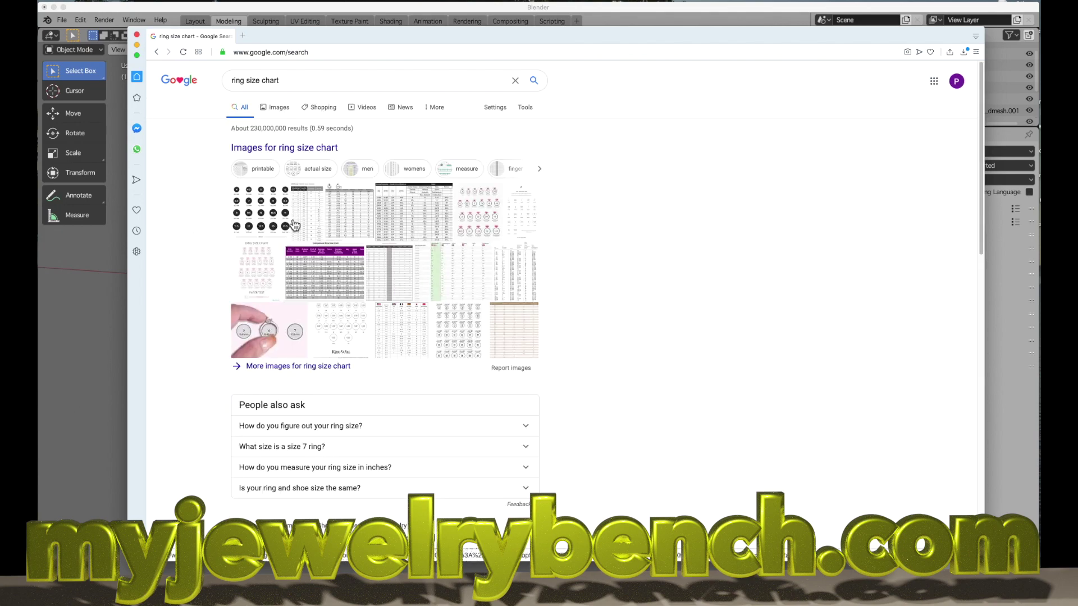
- Preview ring size charts in image results and open one listing in a new tab
click(274, 108)
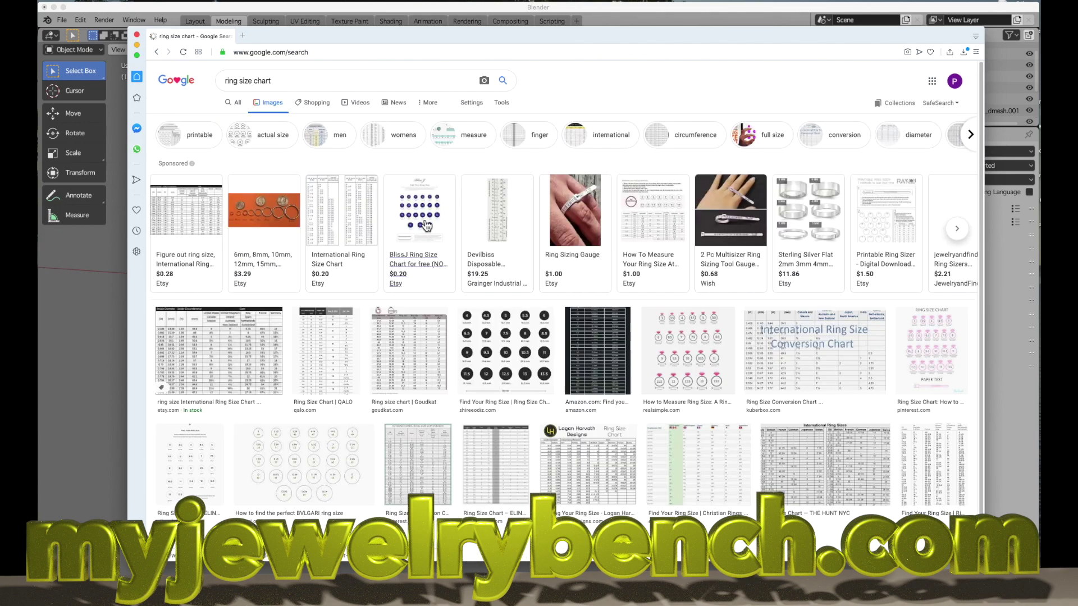
click(825, 466)
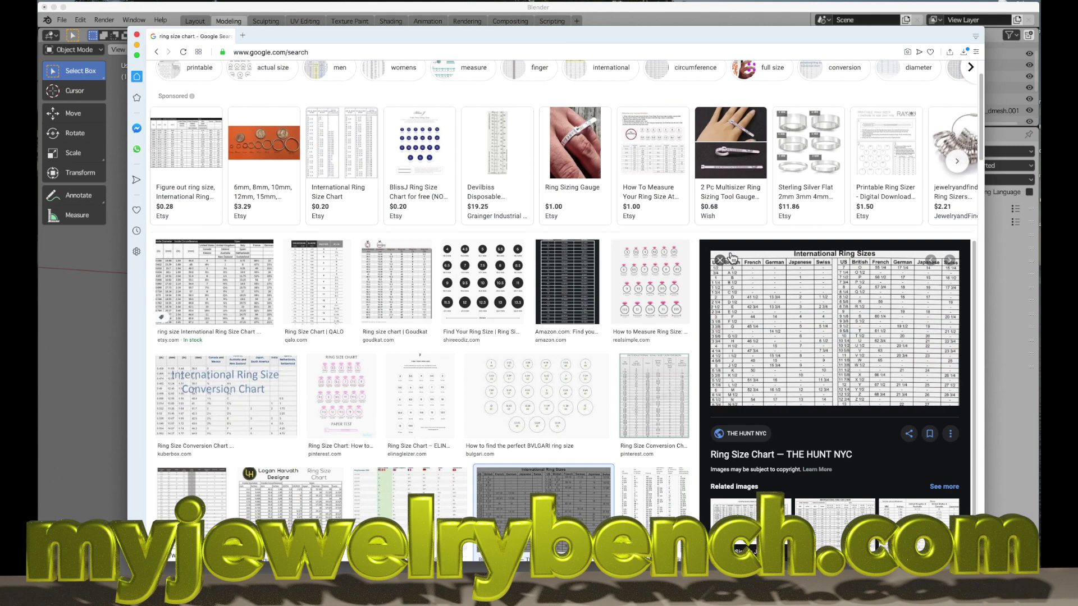
scroll(352, 321, down, 1)
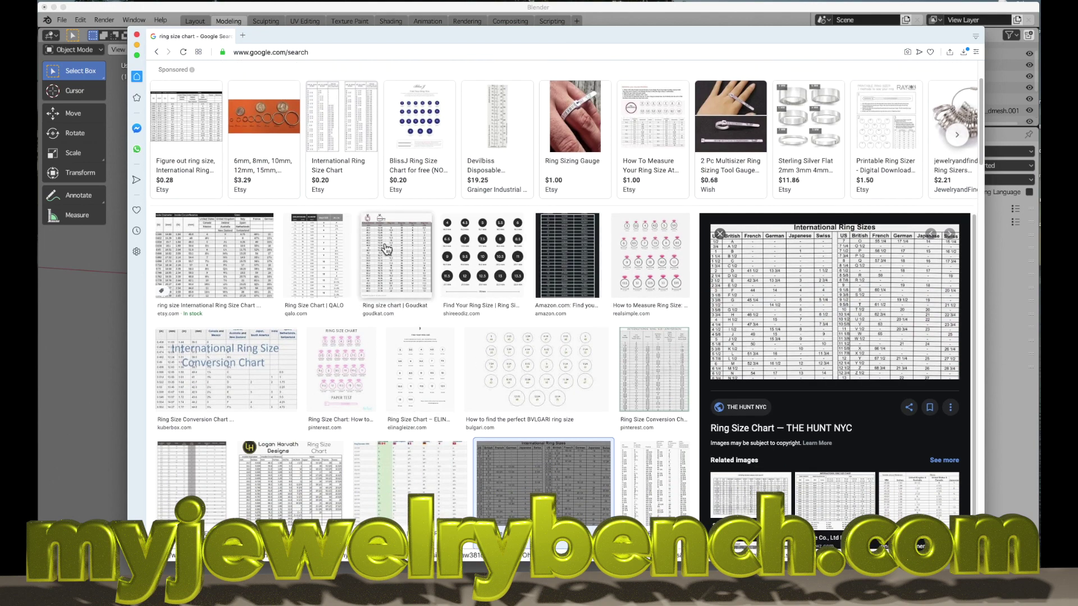
scroll(385, 248, down, 4)
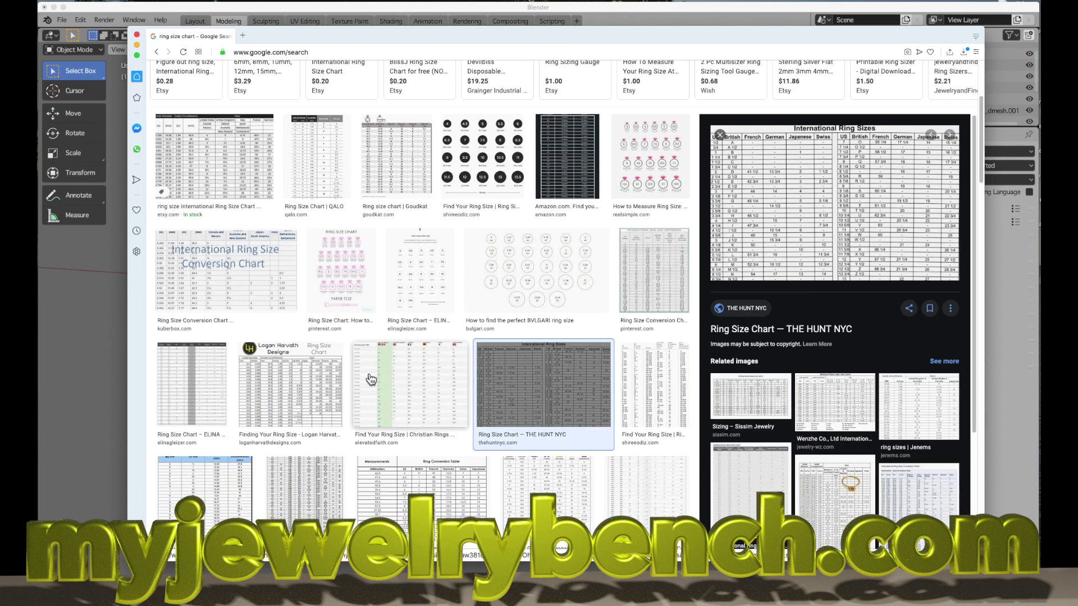
click(635, 282)
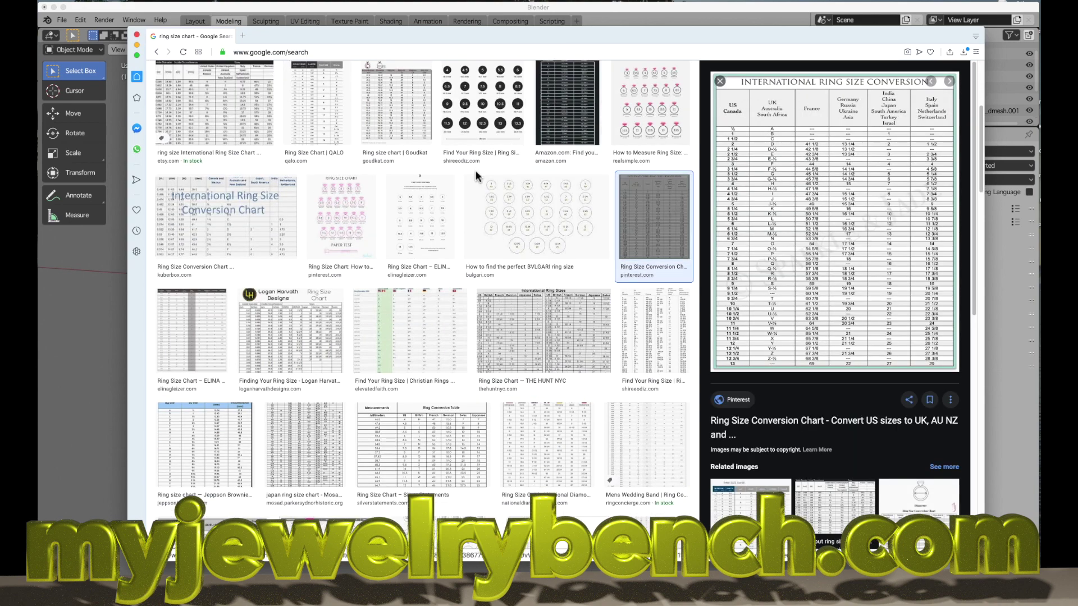
scroll(475, 169, up, 10)
click(186, 206)
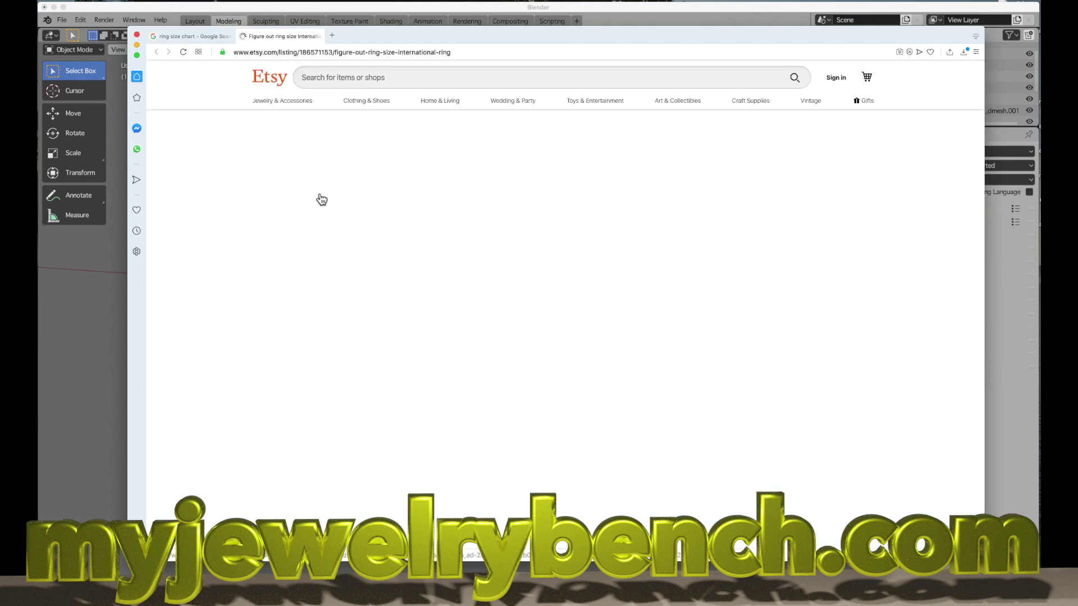
- Read the Etsy chart (US size 7 = 17.32 mm), then close the browser window
scroll(413, 329, down, 2)
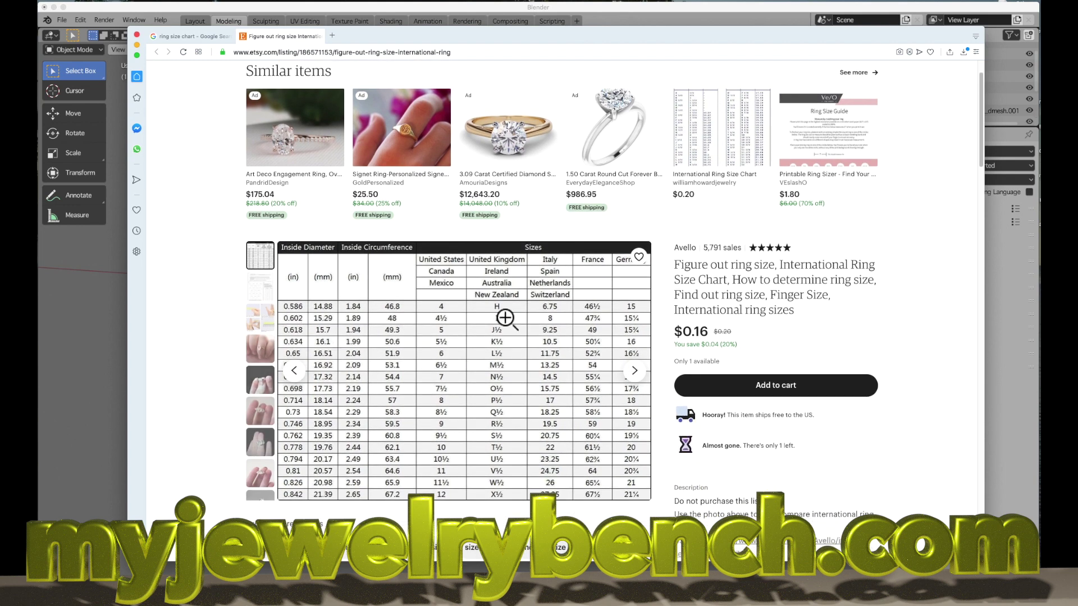
click(445, 318)
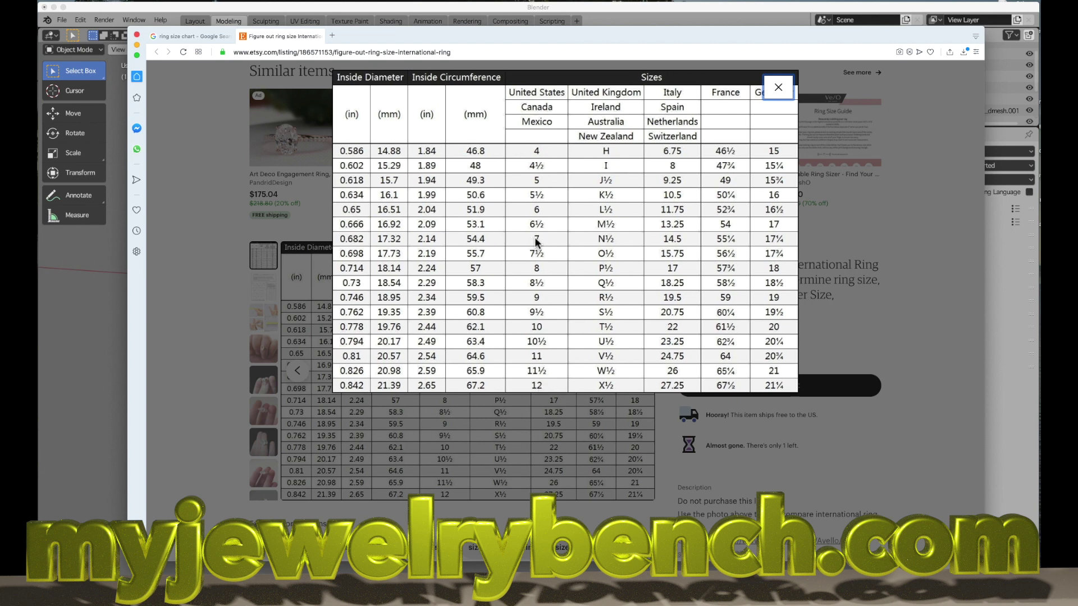
key(Escape)
click(452, 329)
click(777, 88)
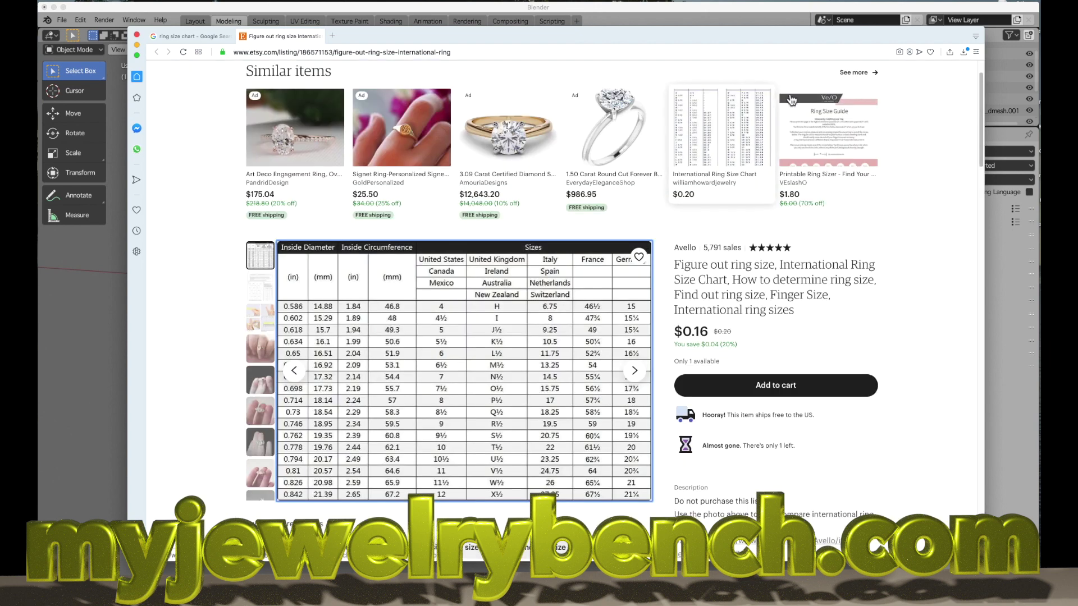
click(137, 35)
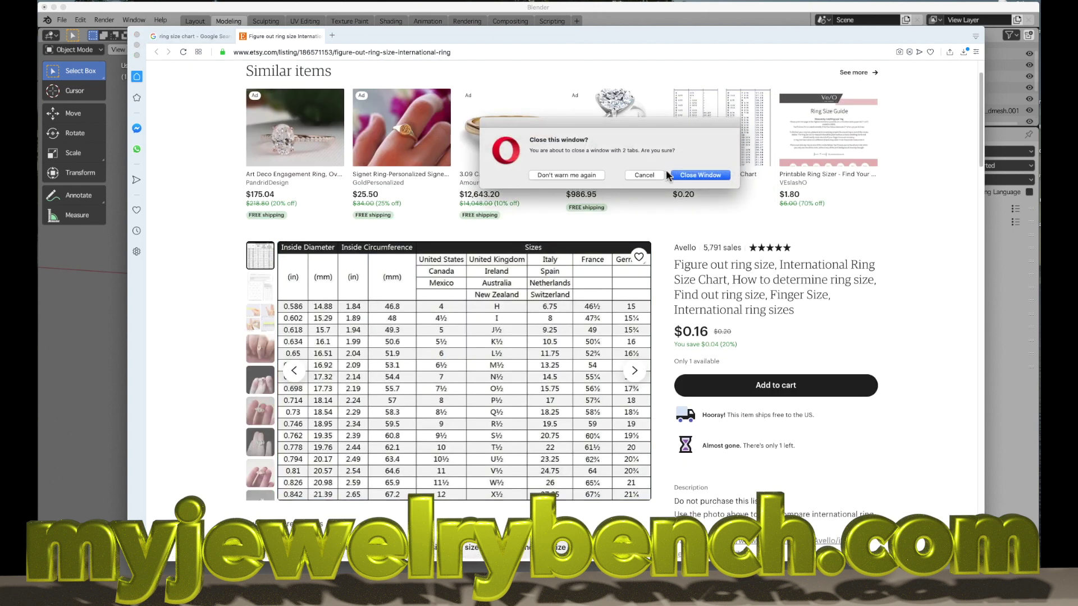
click(686, 179)
- Select the gold ring and its diamond head and delete both
scroll(484, 303, down, 5)
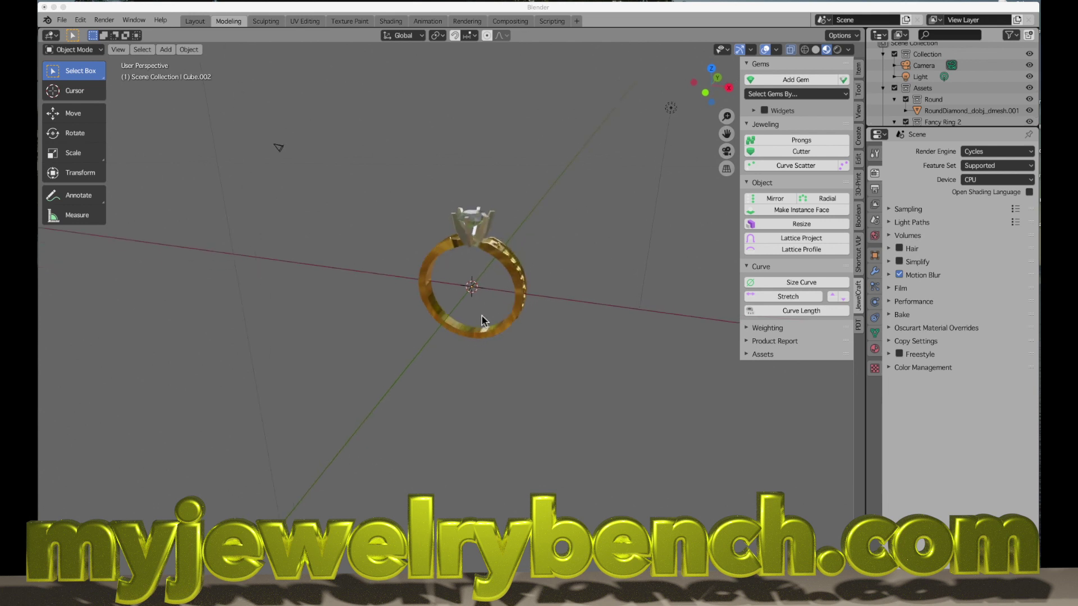
scroll(483, 298, up, 3)
middle_drag(482, 300, 499, 275)
click(379, 362)
middle_drag(379, 362, 548, 343)
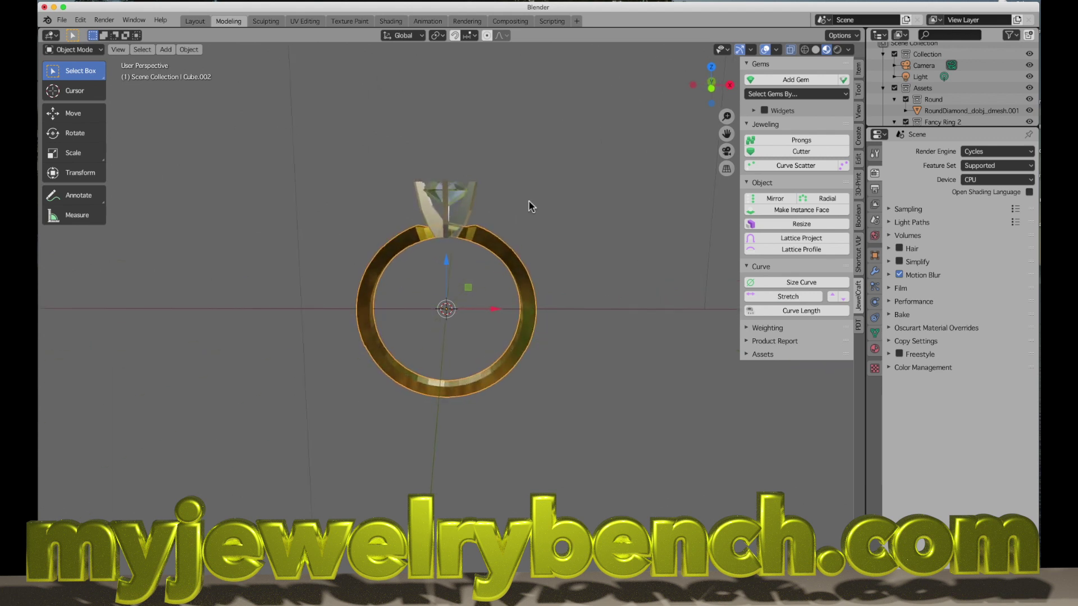
middle_drag(449, 300, 377, 257)
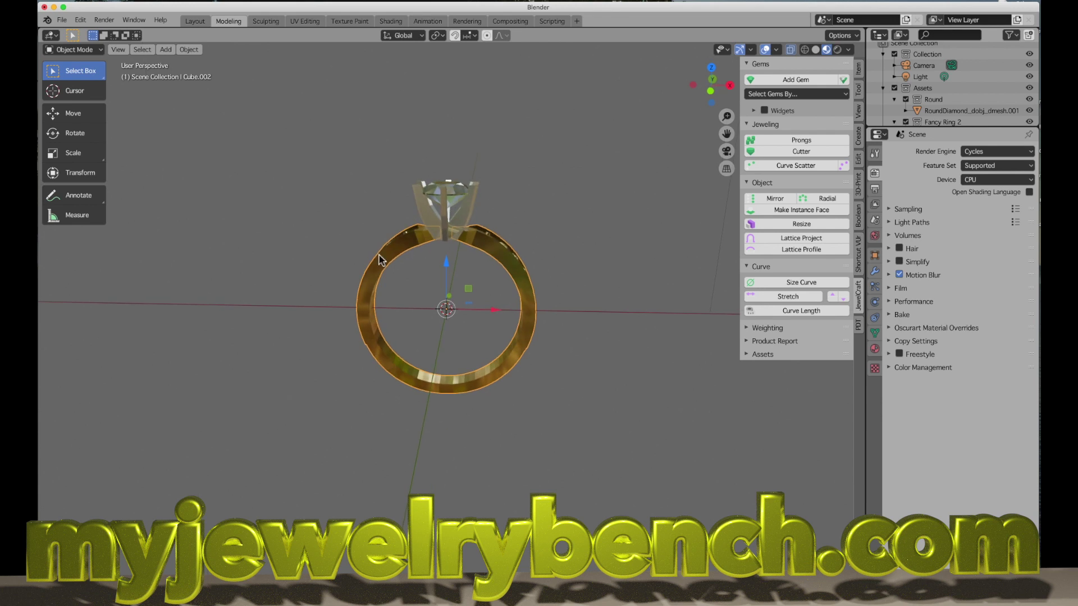
drag(274, 180, 419, 314)
key(x)
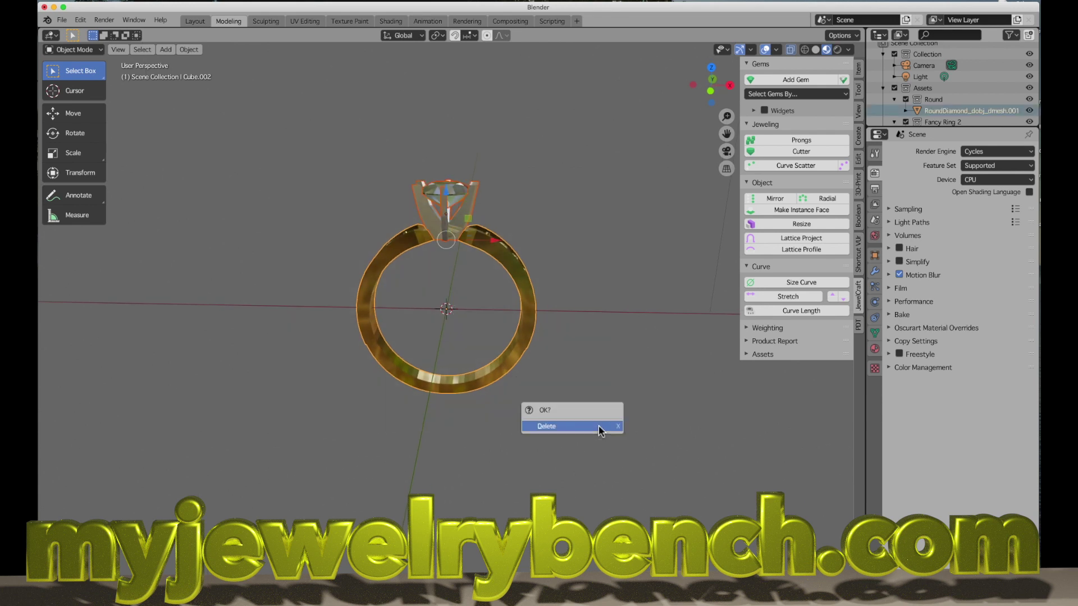
click(599, 426)
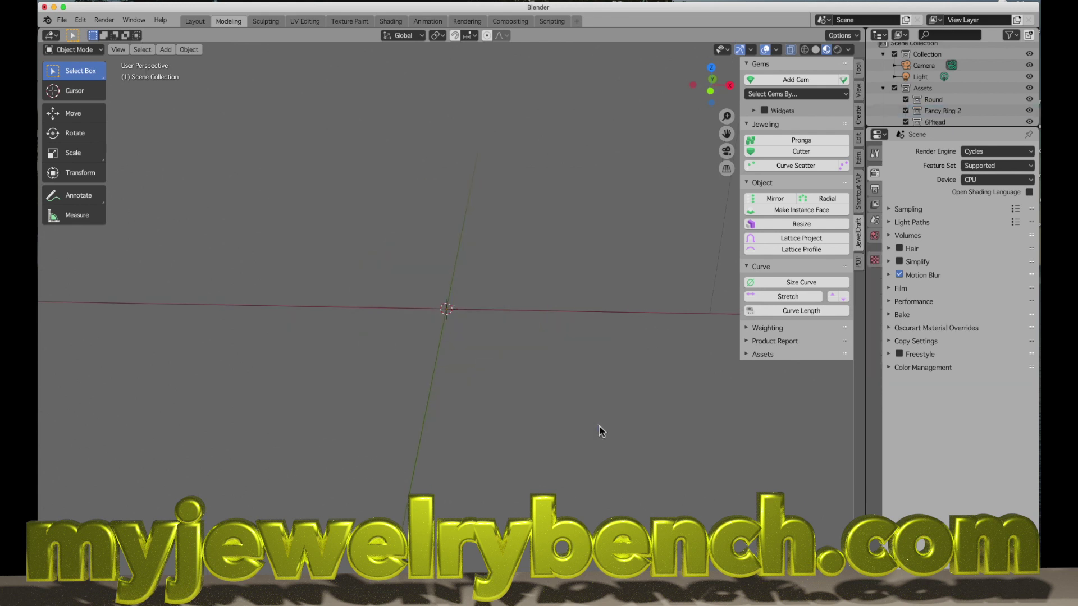
click(858, 70)
- Append a ring from the Simple Asset Manager's mountings category at the origin
click(797, 83)
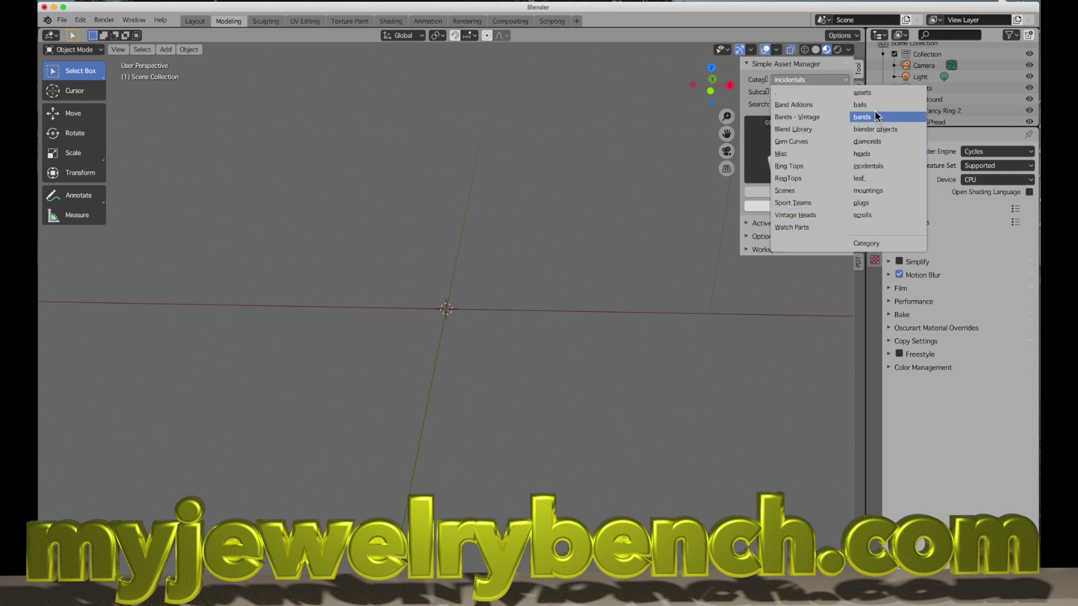
click(870, 192)
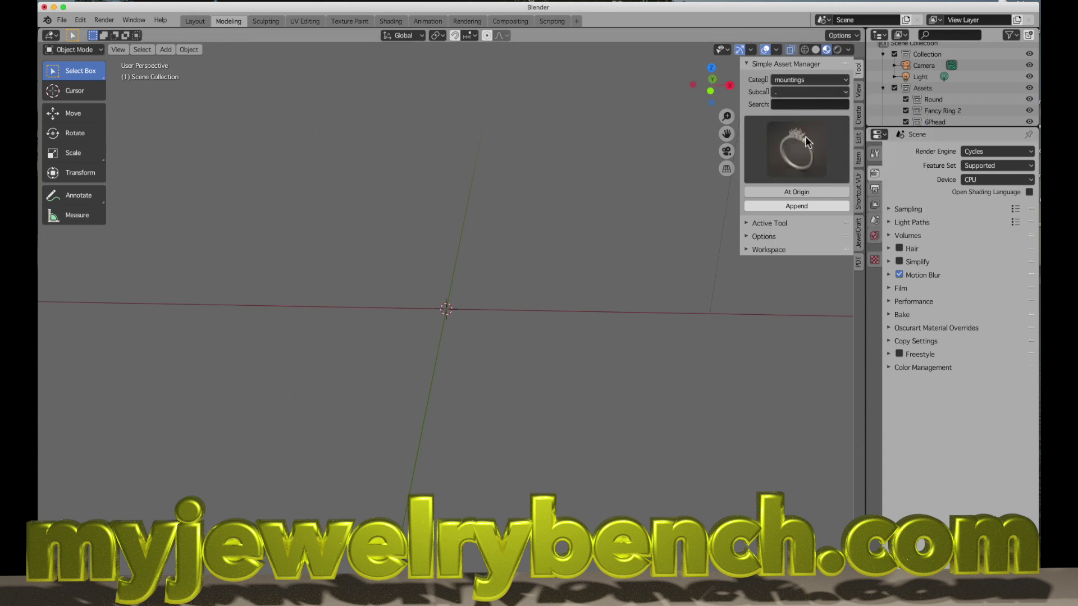
click(797, 149)
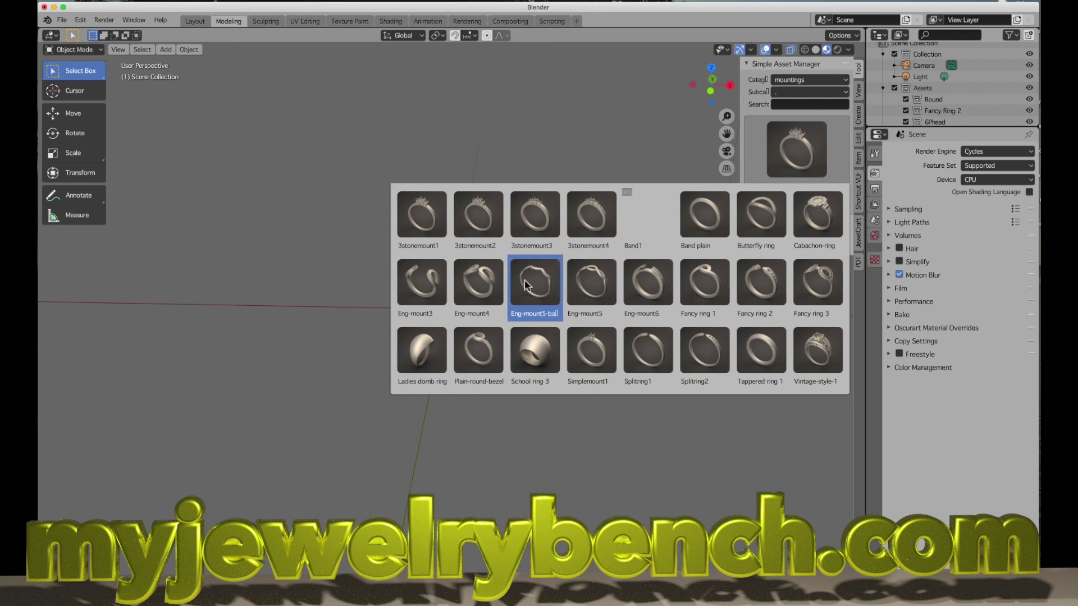
click(667, 289)
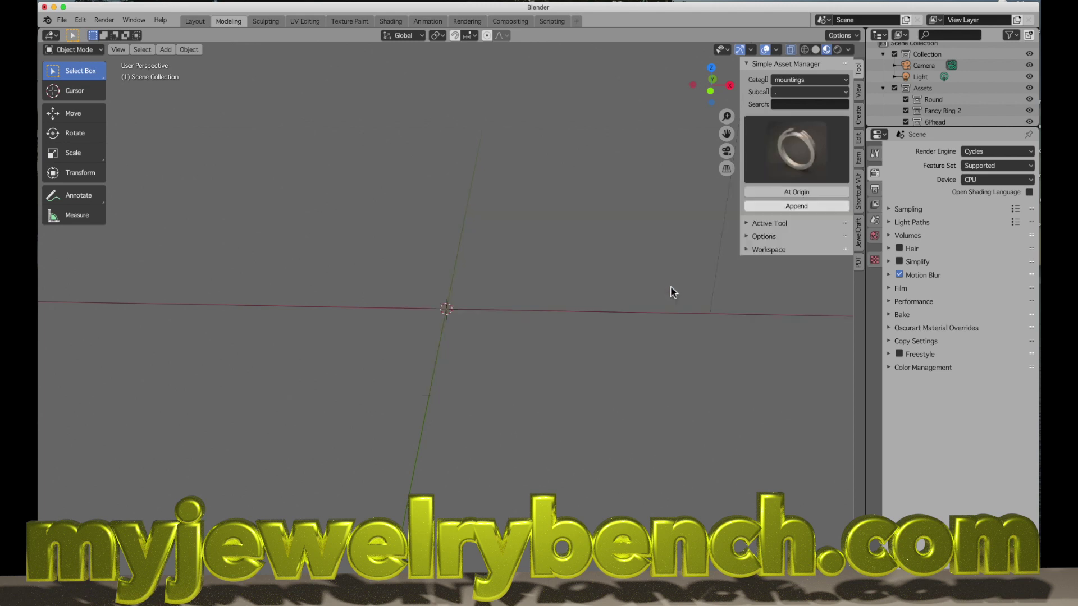
click(802, 207)
- Scale the appended ring to 9.274, measuring about 23.3 × 24 × 2.87 mm
key(s)
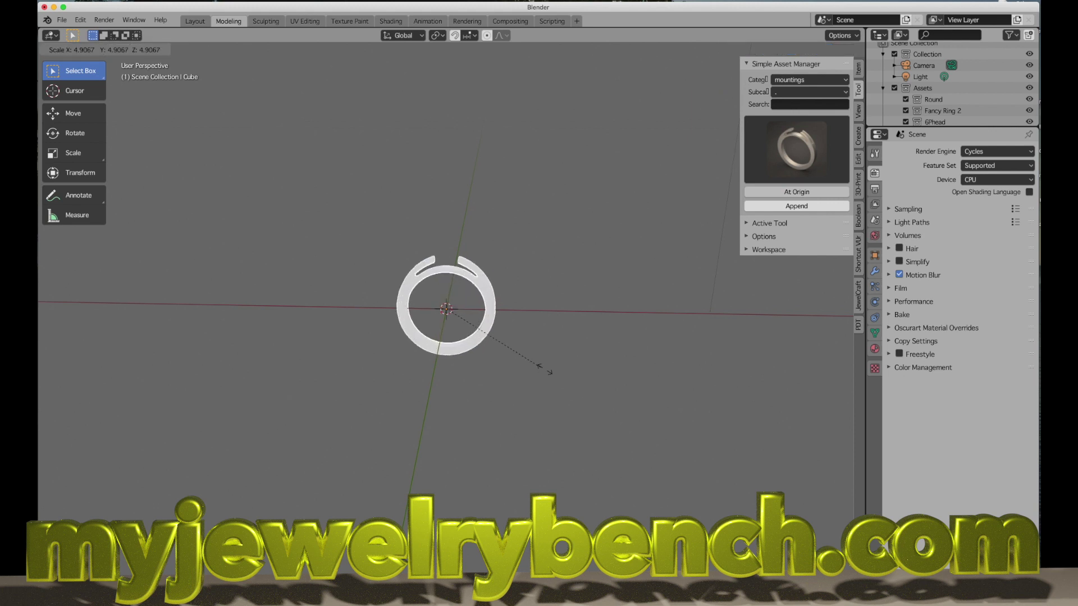
click(640, 393)
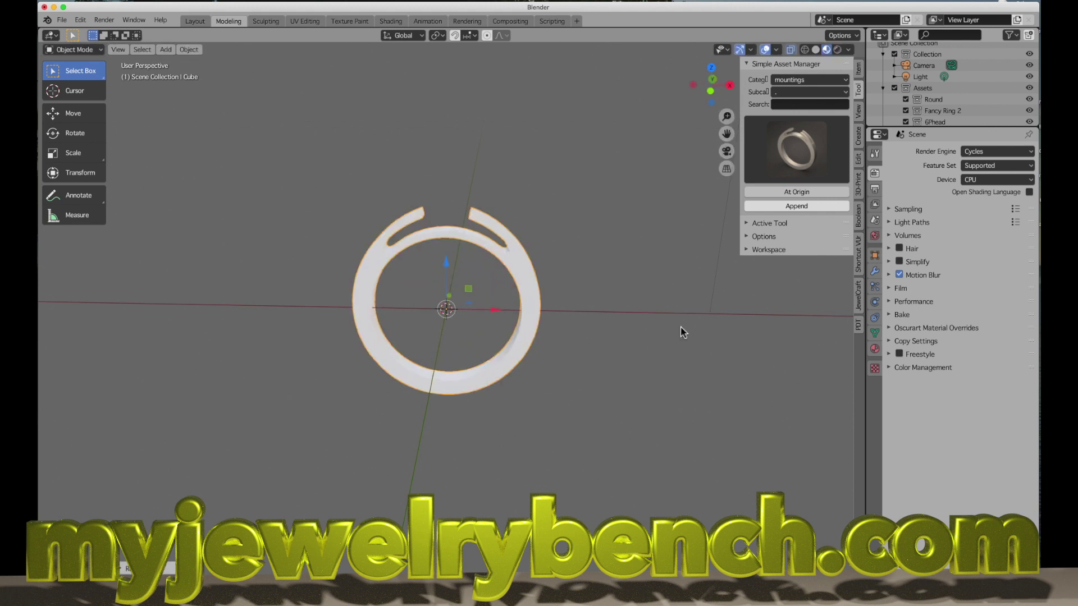
click(859, 70)
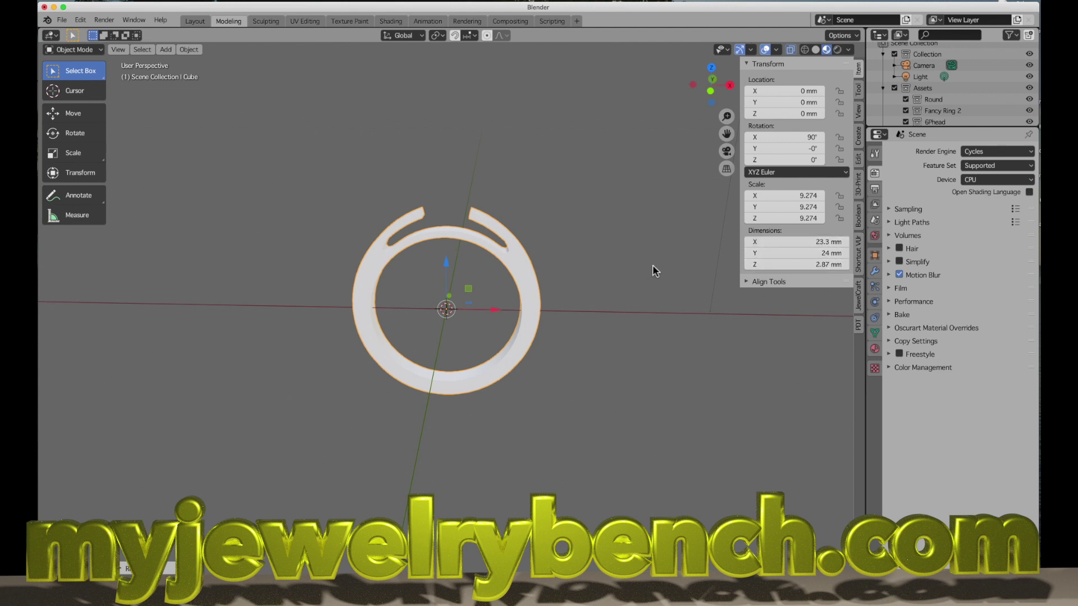
middle_drag(654, 269, 544, 244)
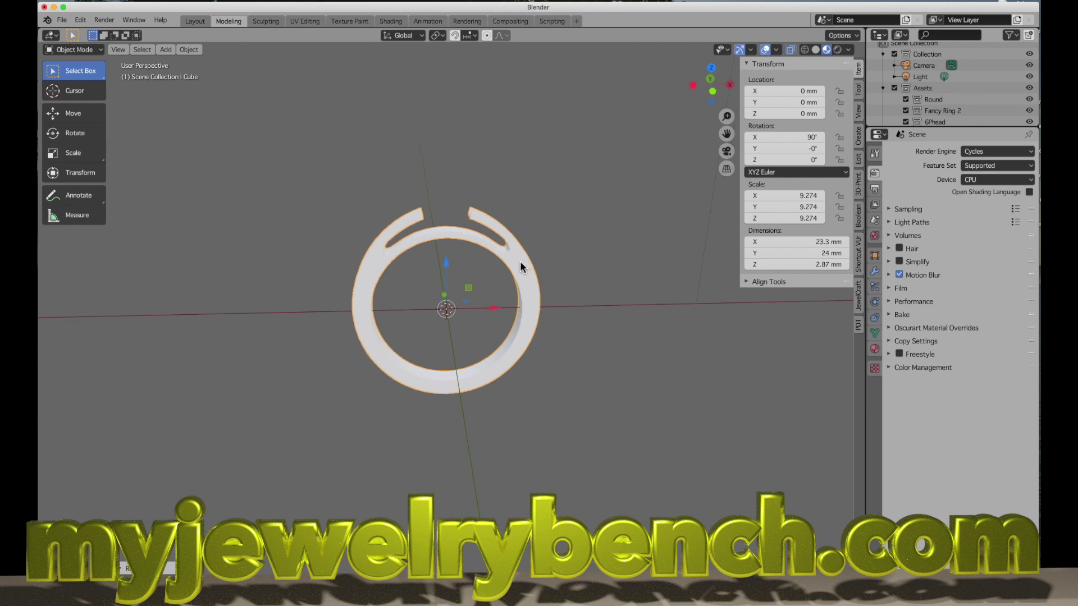
middle_drag(520, 261, 514, 247)
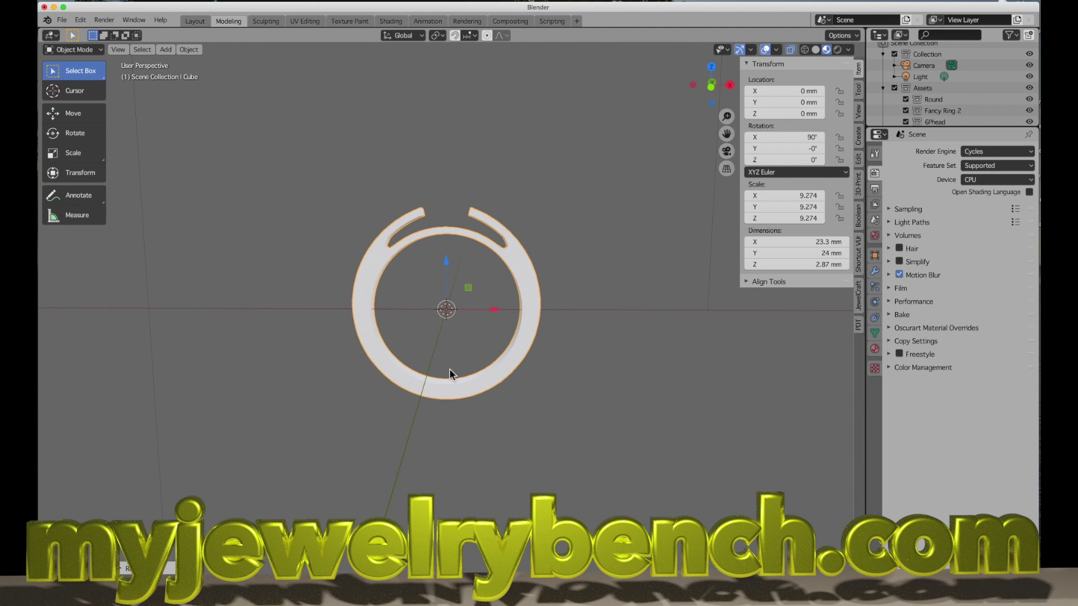
- Add a cylinder with dimensions 17.3 × 17.3 × 20 mm
key(shift+a)
mouse_move(342, 315)
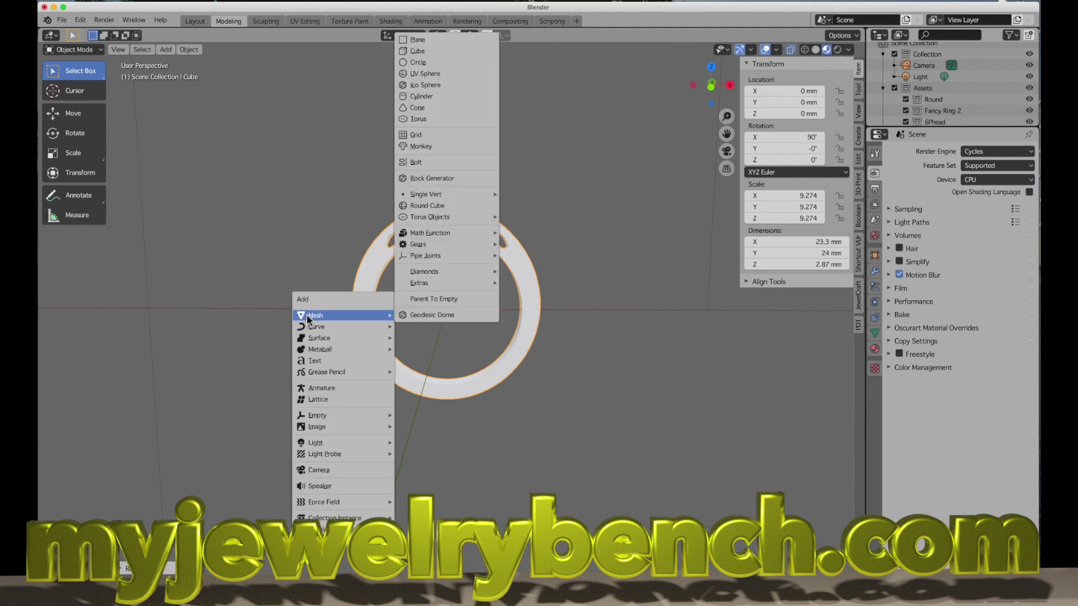
click(436, 96)
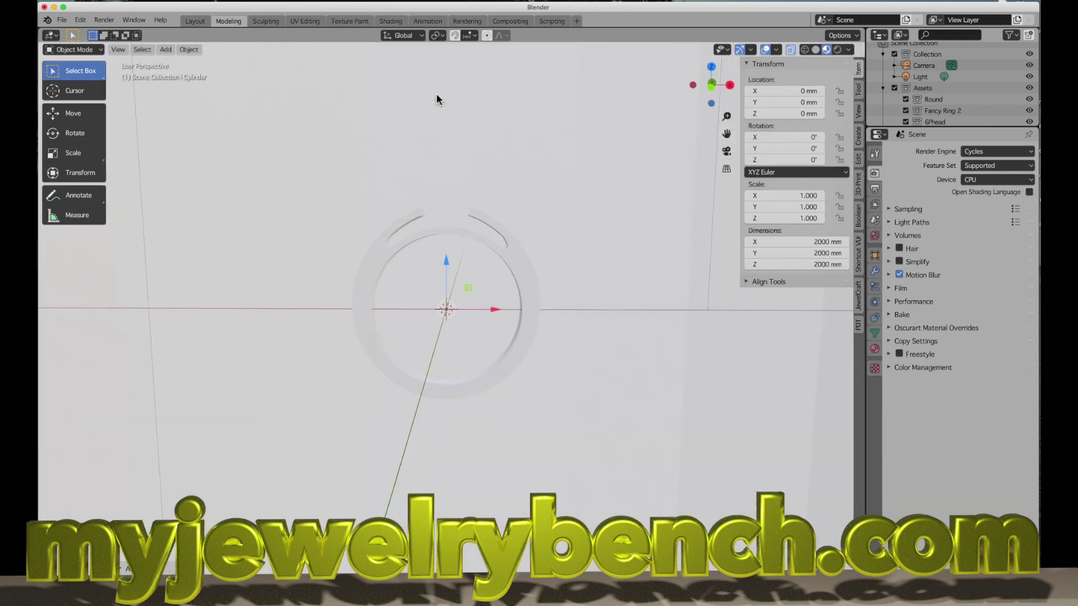
click(806, 241)
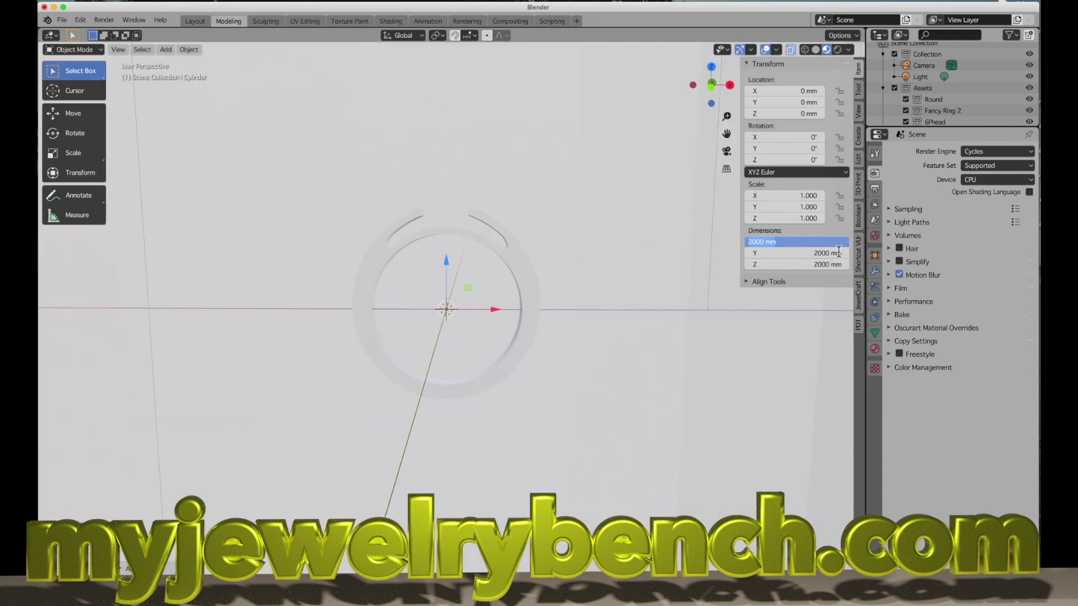
text(17.3)
key(Tab)
text(1)
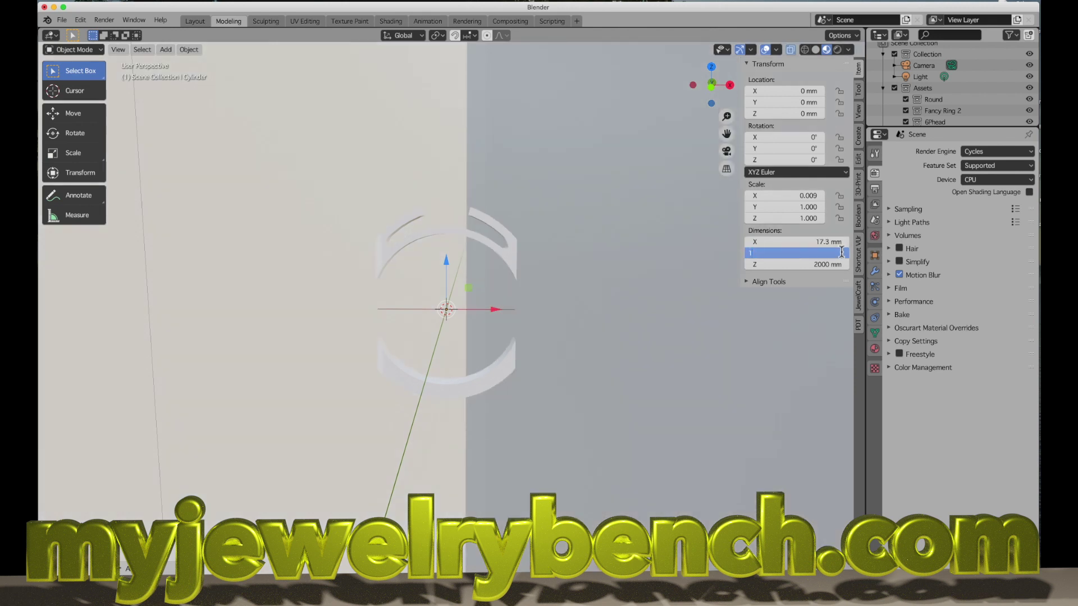
key(Tab)
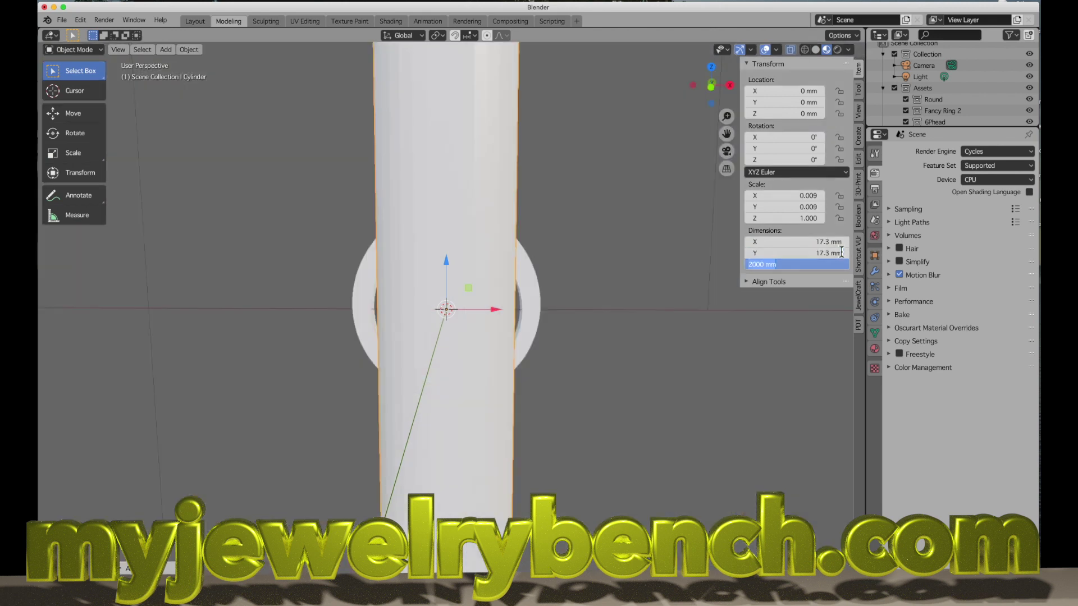
text(20 mm)
key(Return)
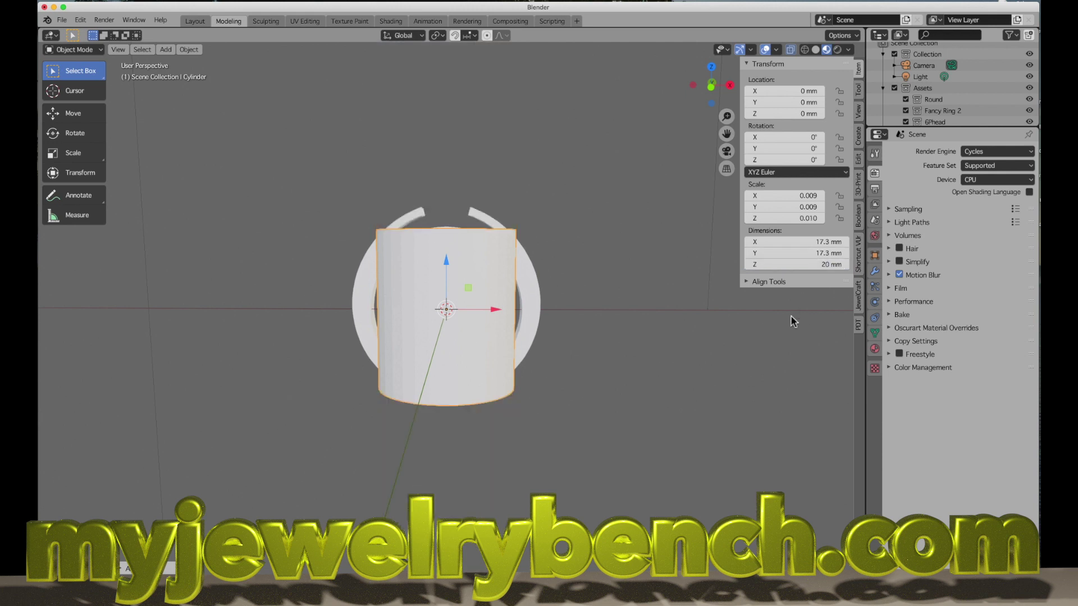
- Rotate the cylinder 90° about X and view it from the front
key(r)
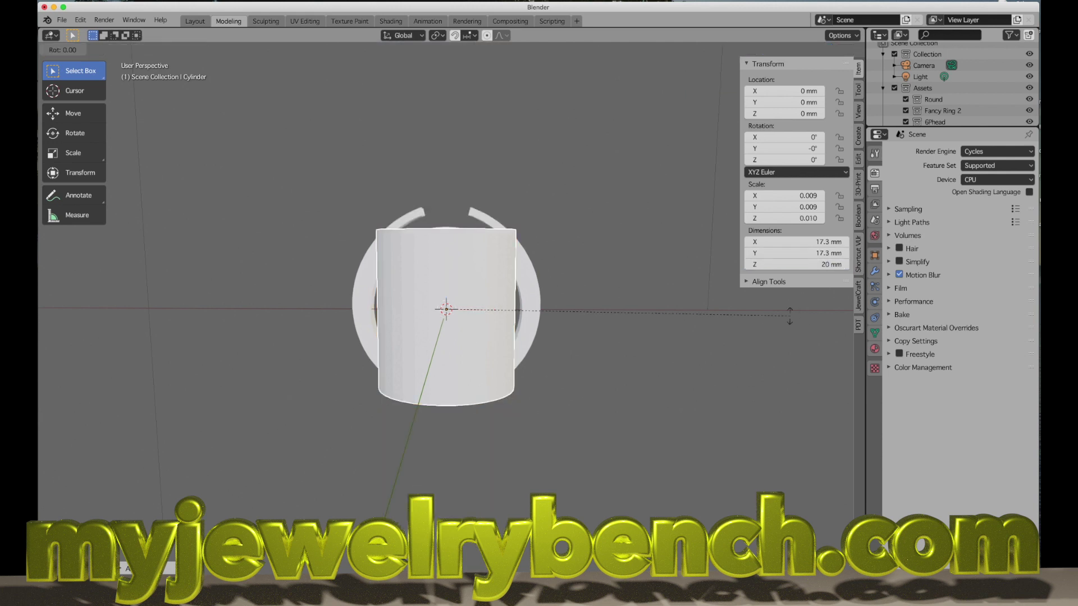
text(x90)
key(Return)
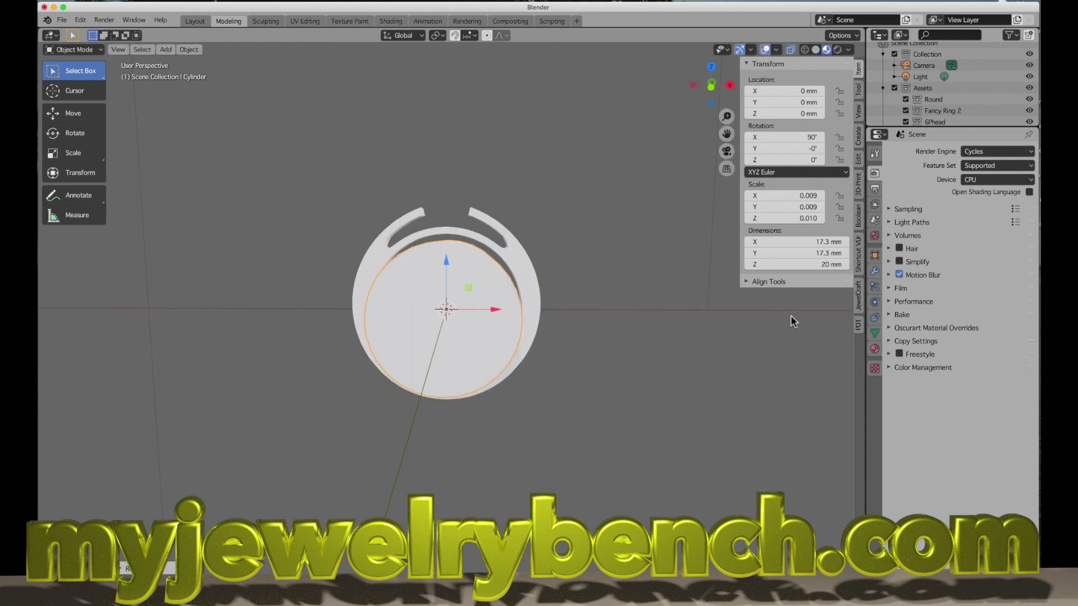
key(KP_1)
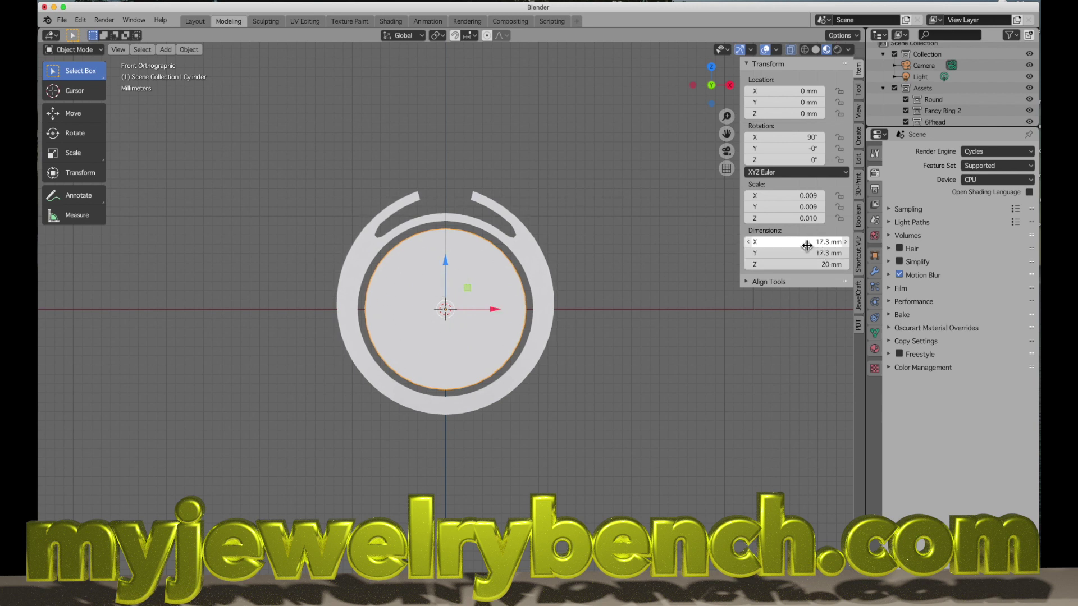
- Select the ring and scale it down until its inner edge hugs the 17.3 mm cylinder
click(551, 312)
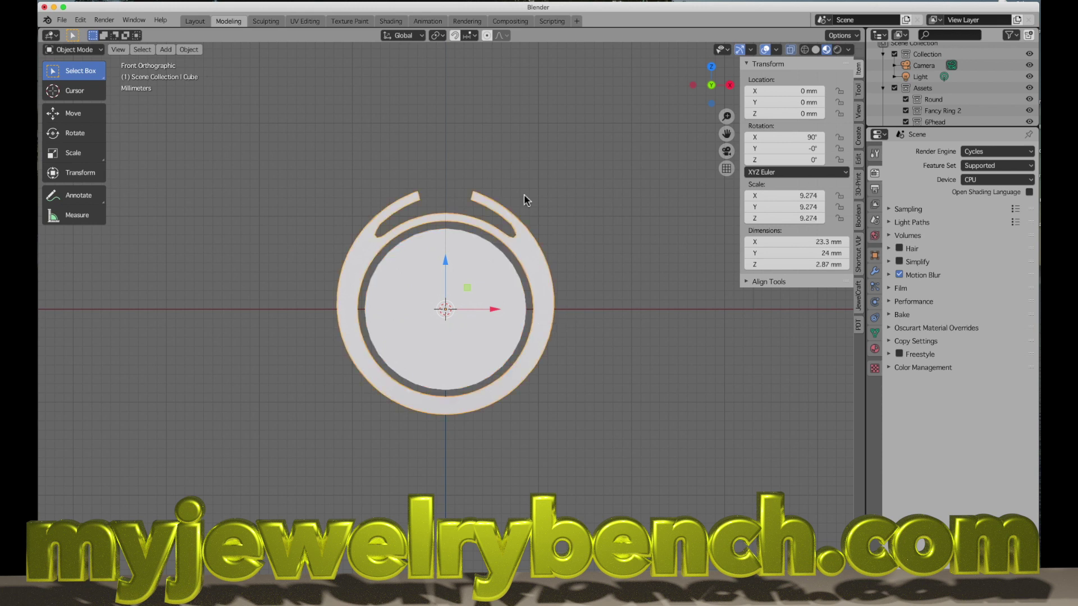
key(s)
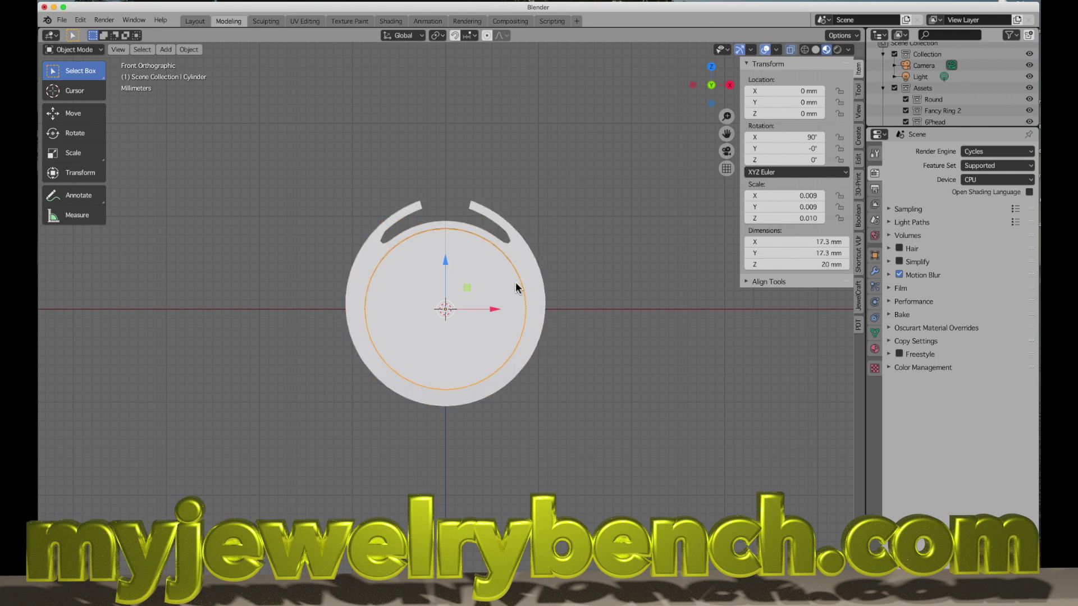
- Delete the 17.3 mm cylinder
key(x)
click(517, 284)
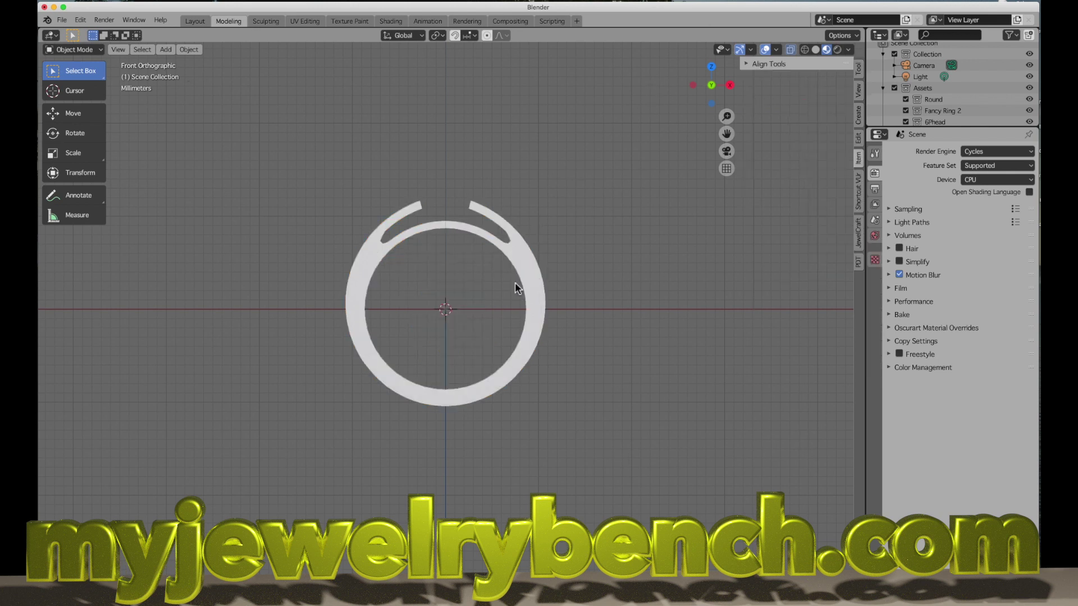
middle_drag(658, 224, 636, 247)
- Inspect the resized ring in front view, then delete it
click(544, 241)
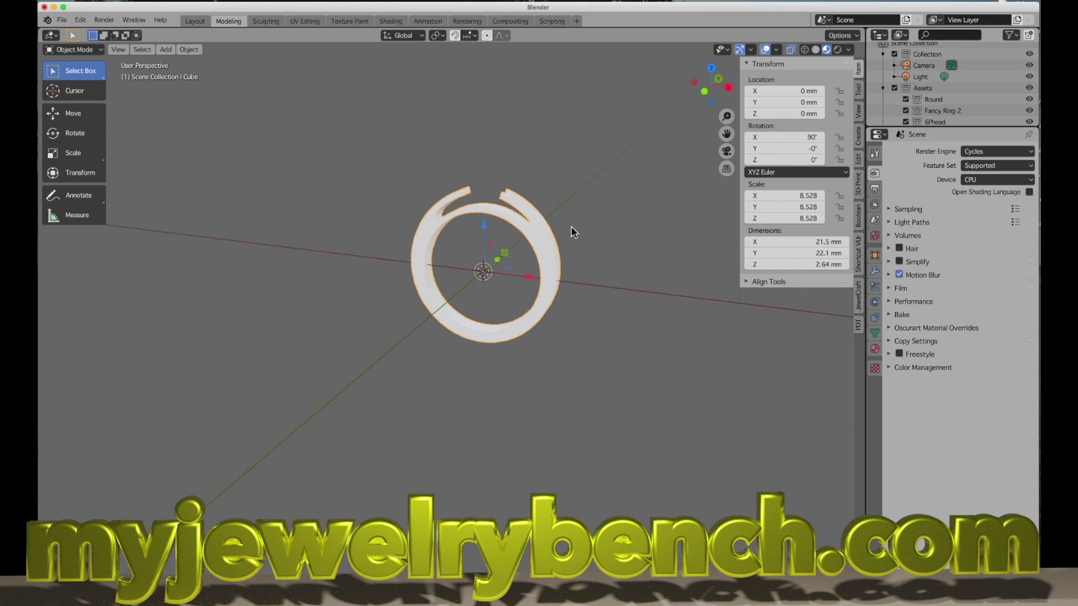
middle_drag(570, 233, 659, 269)
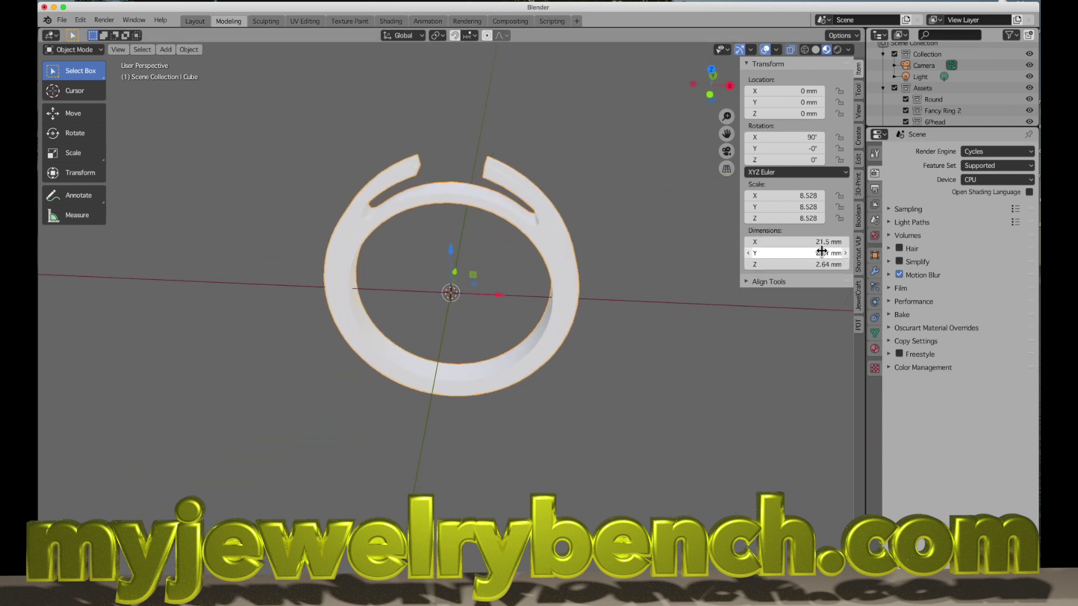
middle_drag(466, 242, 470, 223)
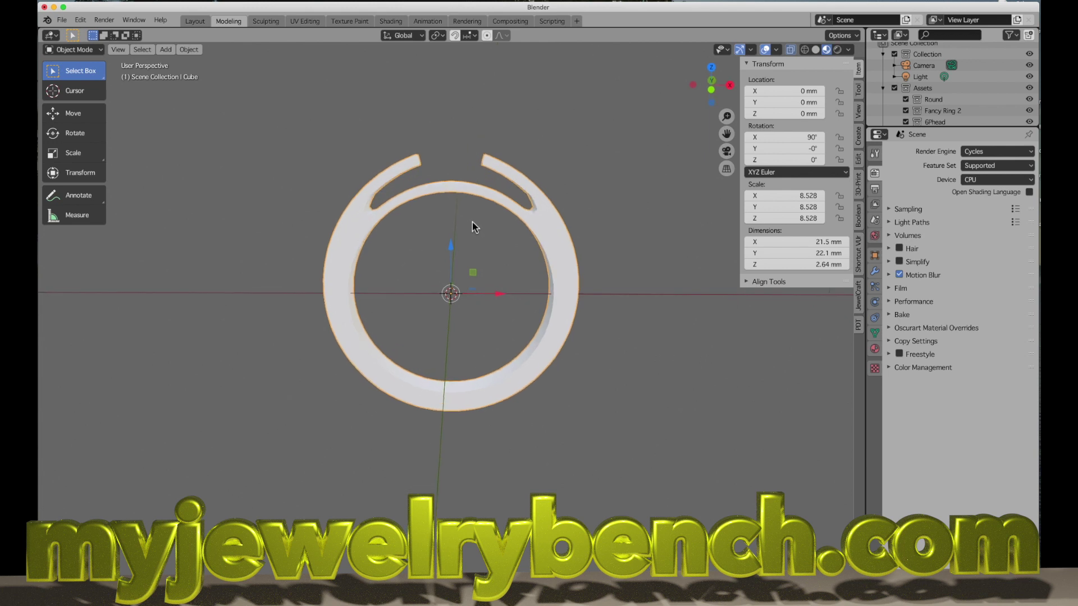
key(KP_1)
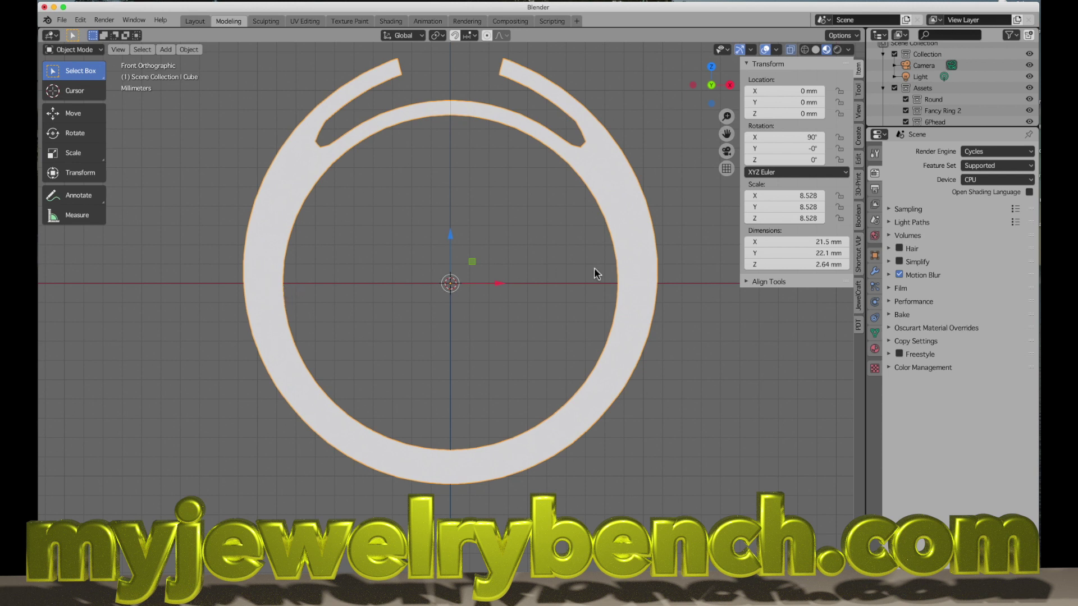
middle_drag(681, 346, 598, 385)
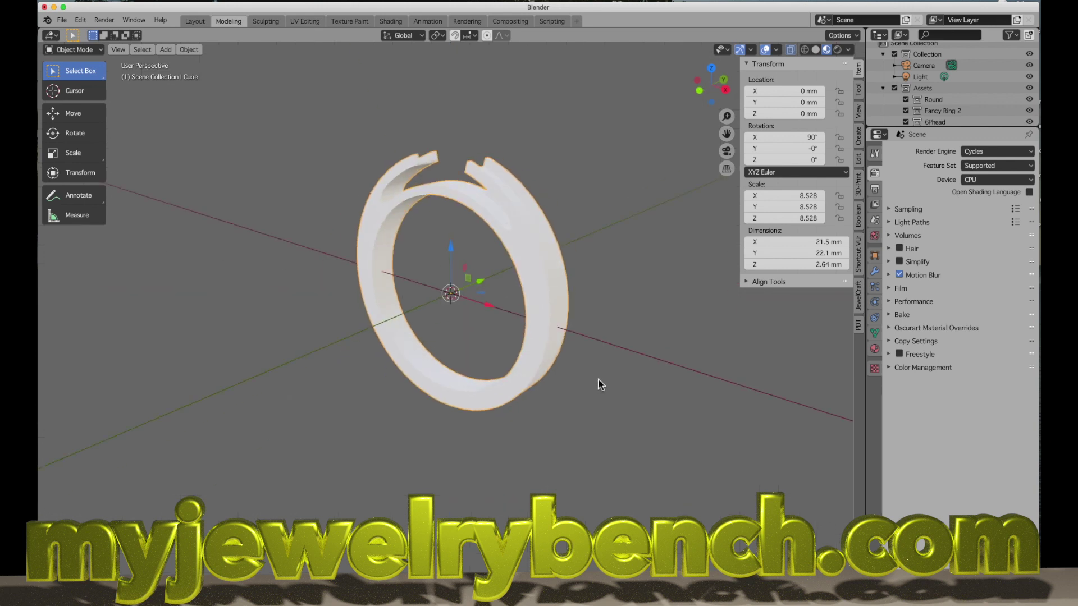
key(x)
click(476, 197)
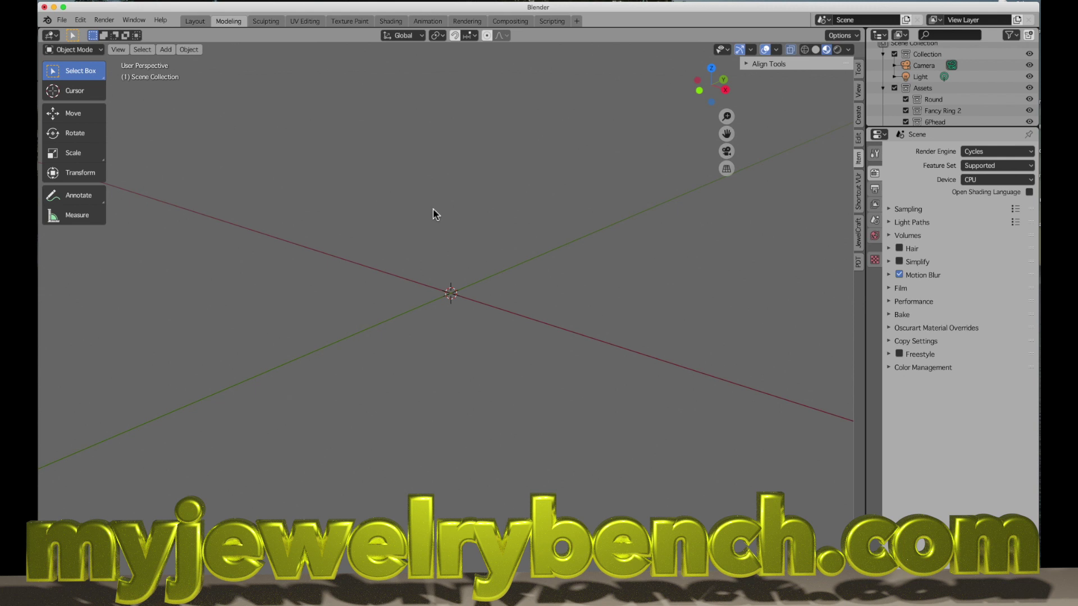
- Create a JewelCraft size curve by ring size, USA size 7 (about 17 mm)
middle_drag(435, 214, 379, 289)
scroll(379, 290, up, 4)
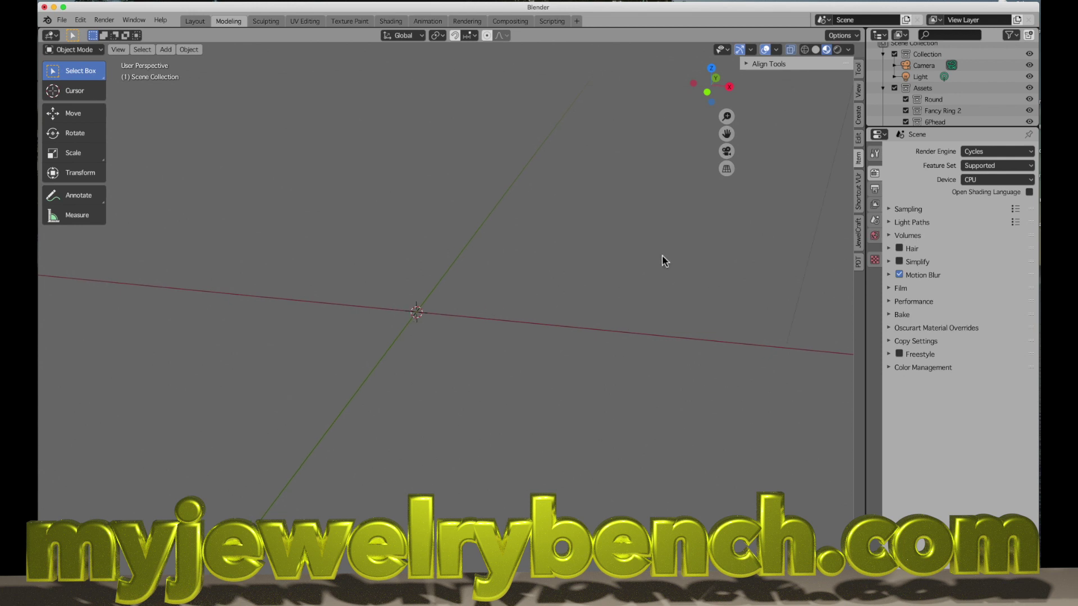
click(858, 231)
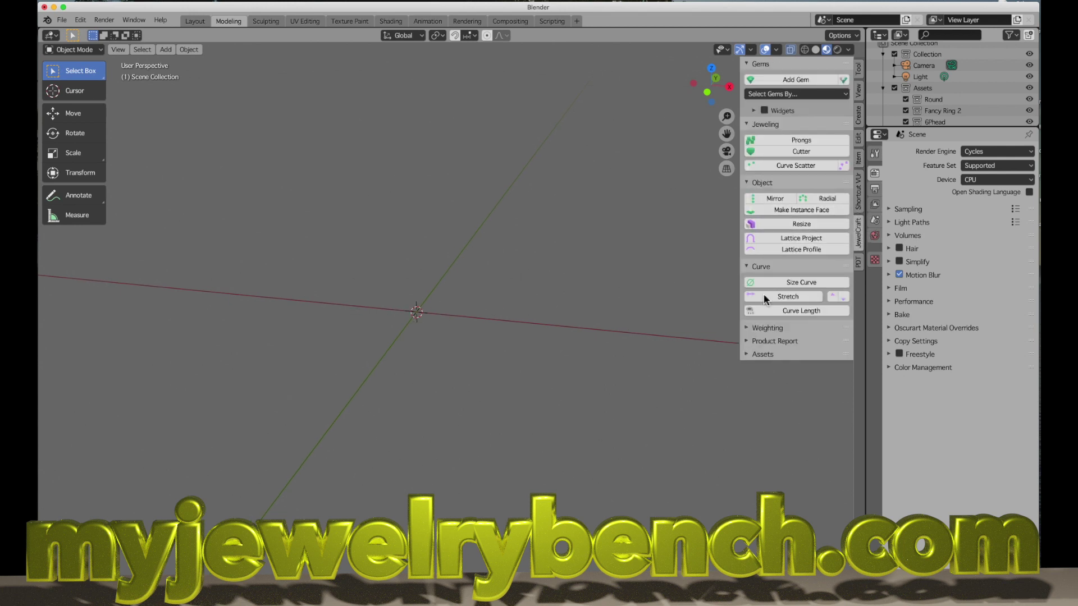
click(804, 283)
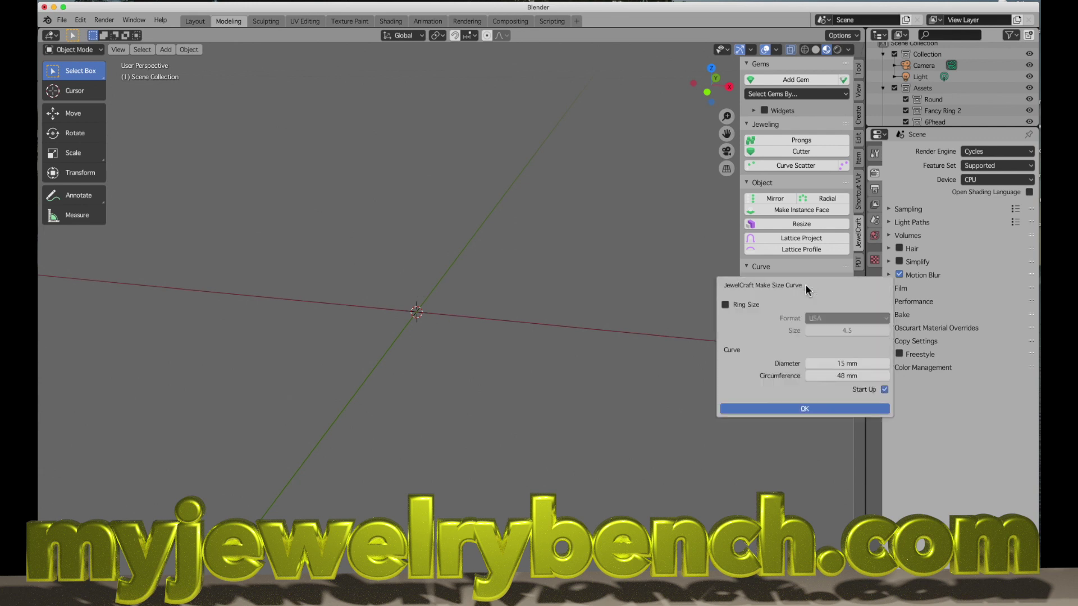
click(747, 305)
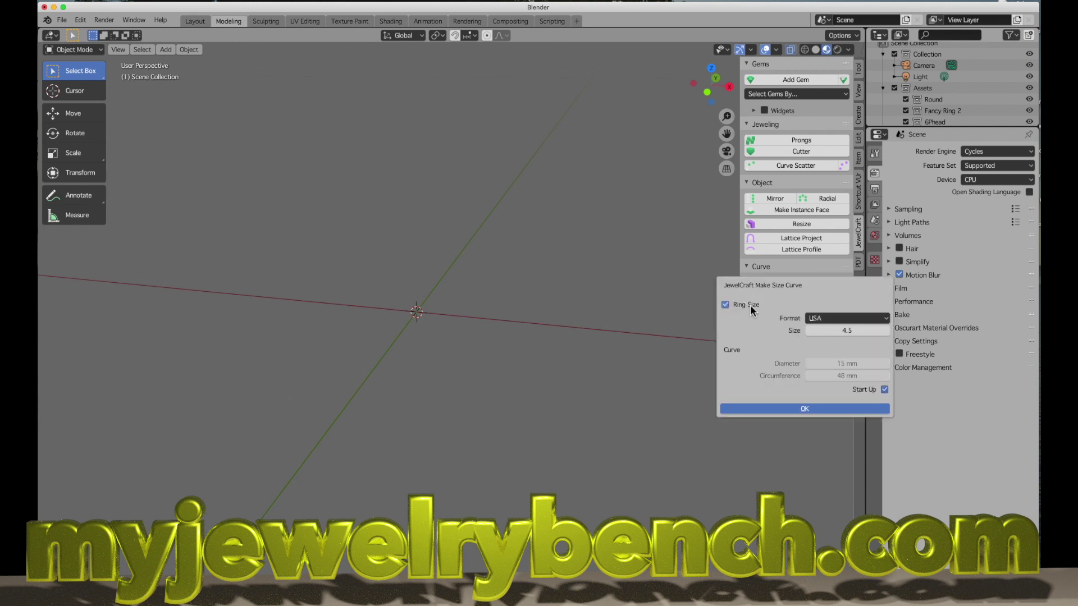
click(860, 330)
text(4)
key(Return)
click(801, 409)
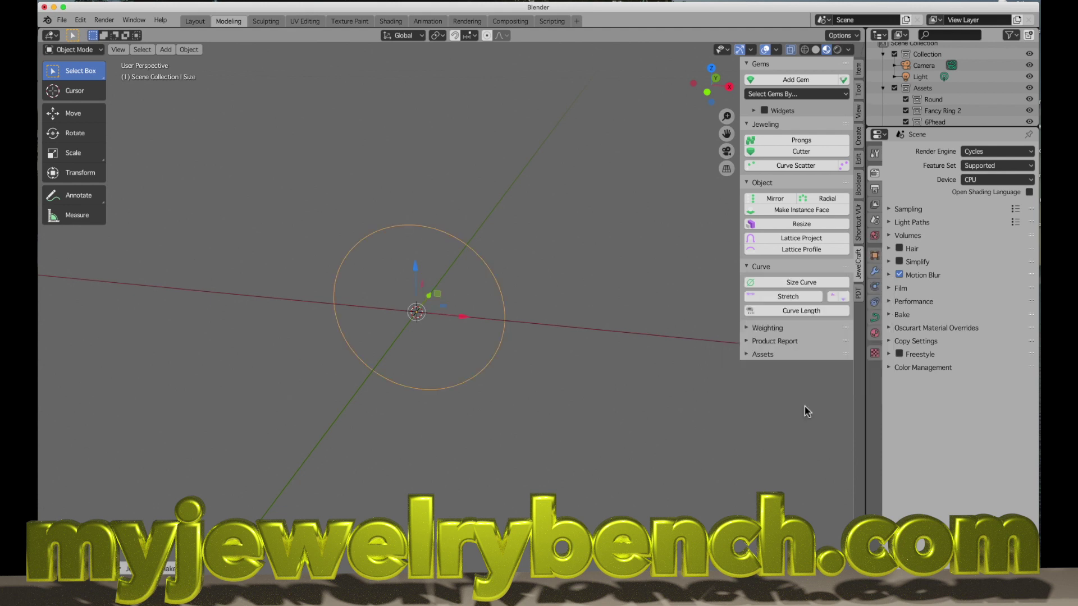
mouse_move(423, 311)
middle_down()
mouse_move(480, 287)
mouse_move(433, 325)
mouse_move(405, 312)
mouse_move(420, 312)
middle_up()
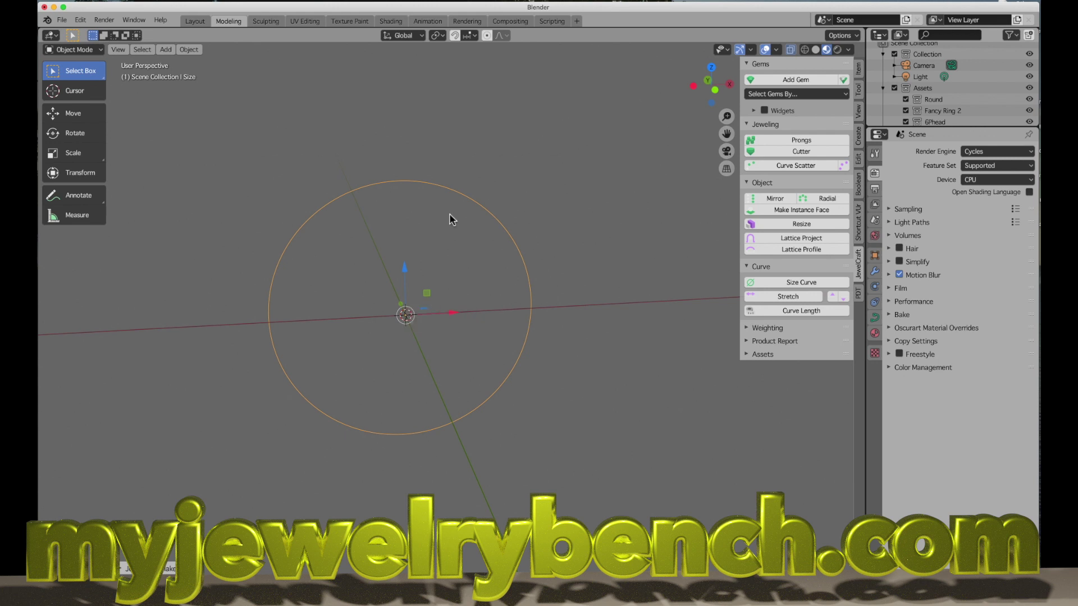
middle_drag(449, 219, 497, 336)
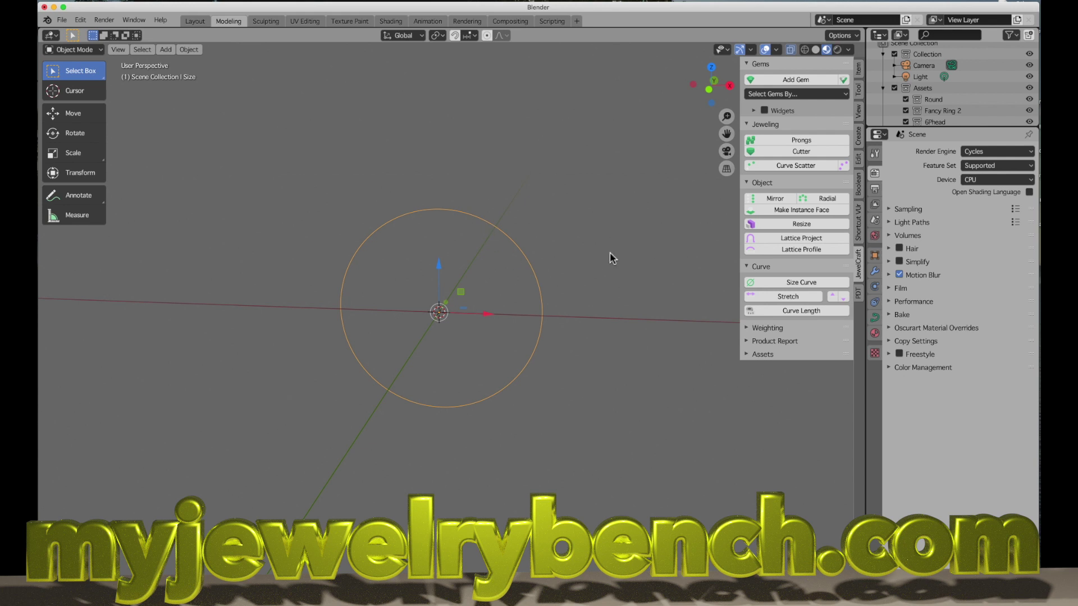
- Set the ring curve's Geometry Extrude to 2.5 mm in Object Data properties
click(875, 319)
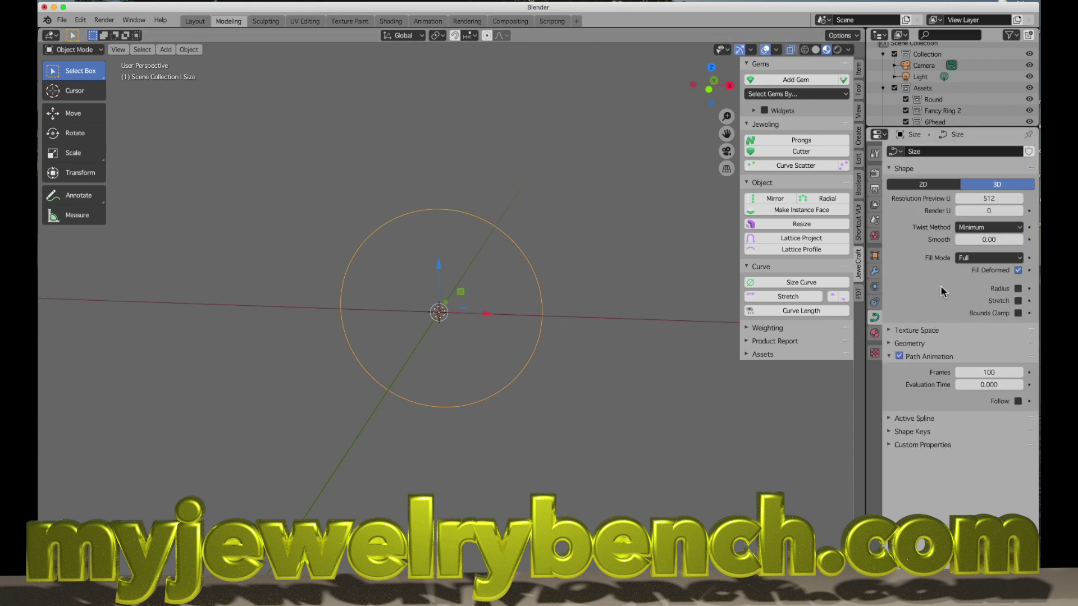
click(889, 344)
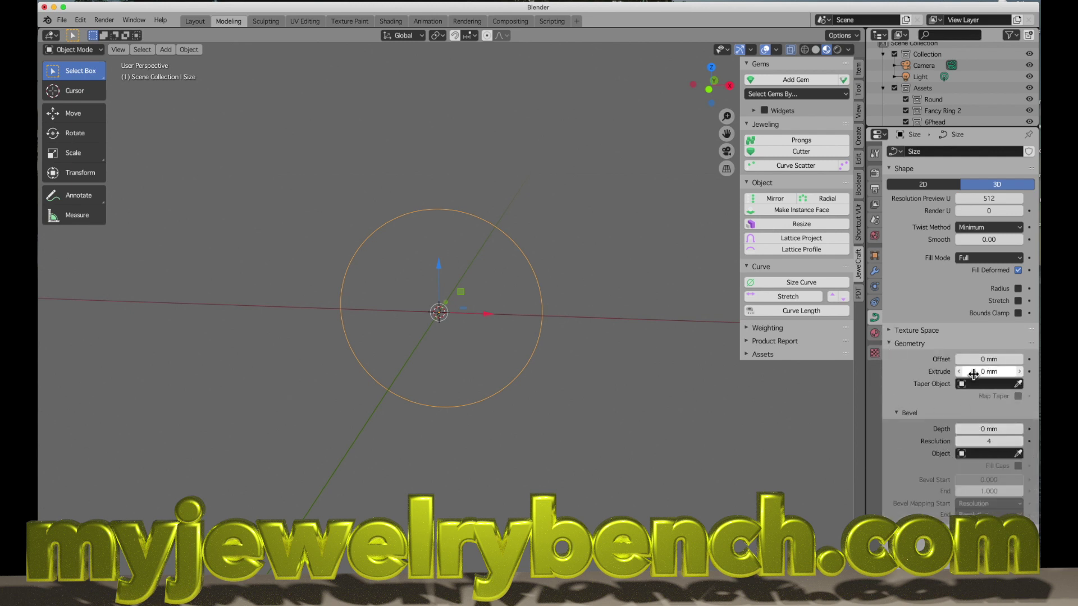
drag(976, 376, 995, 375)
click(994, 376)
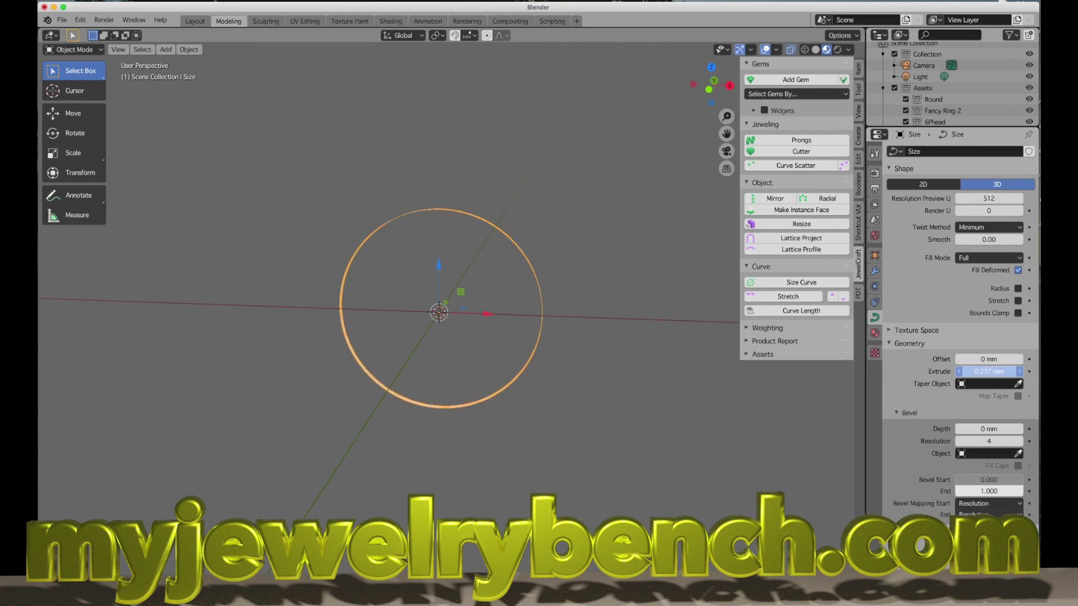
text(2.5)
key(Return)
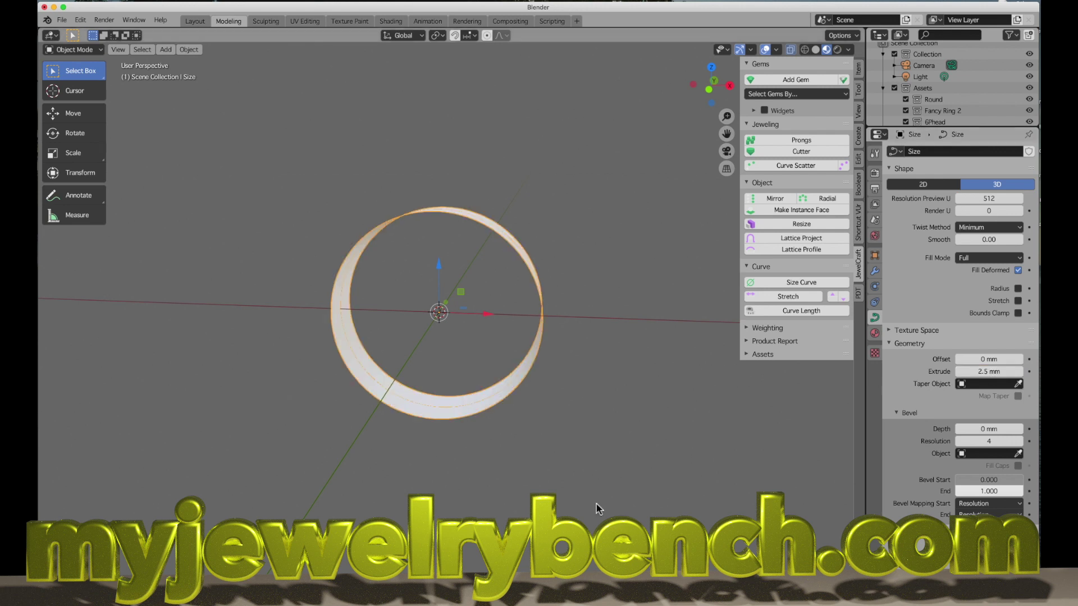
- Orbit around the new flat band and check it in Front Orthographic view
middle_drag(620, 433, 572, 436)
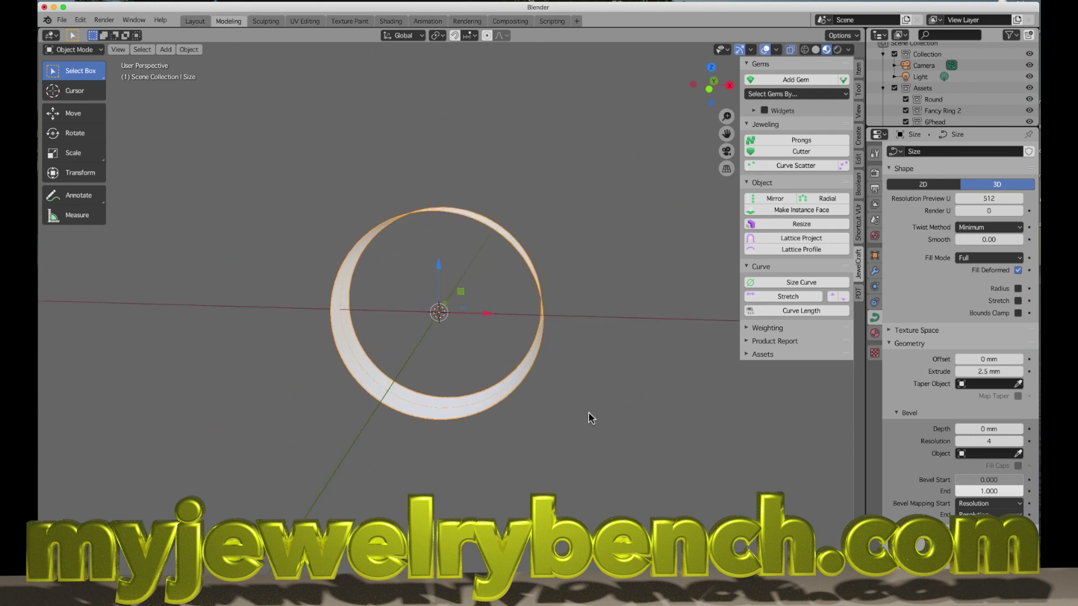
middle_drag(589, 397, 560, 383)
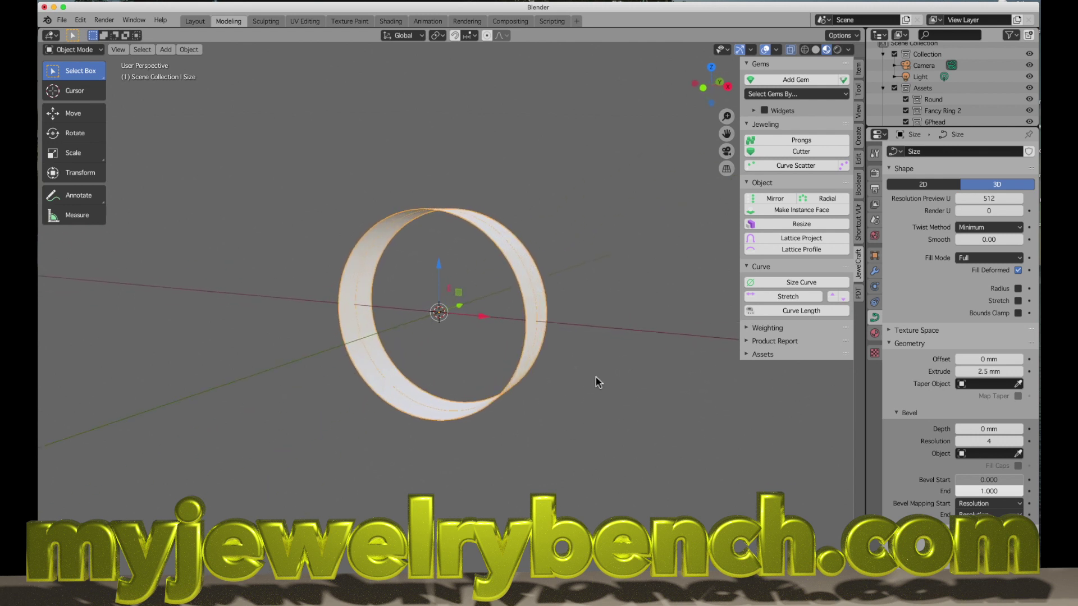
middle_drag(474, 332, 483, 359)
middle_drag(423, 308, 428, 312)
key(KP_1)
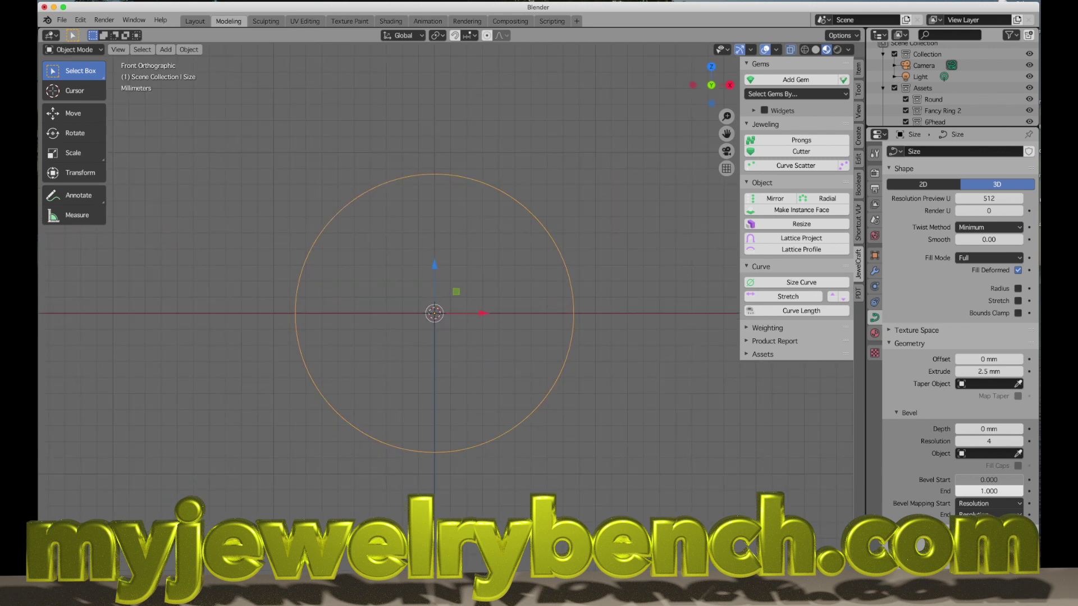
middle_drag(635, 280, 551, 294)
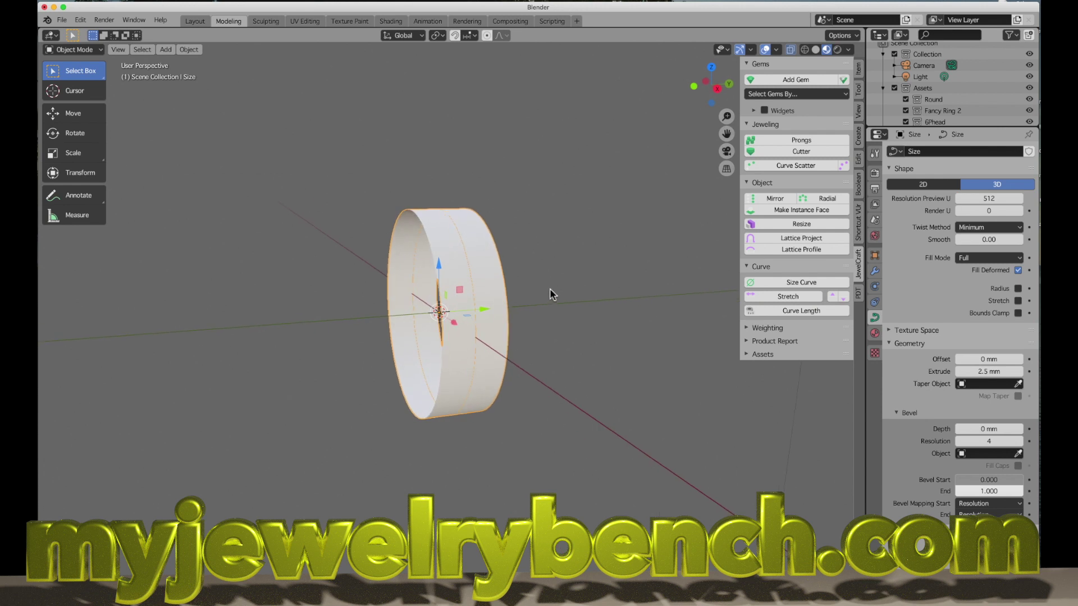
middle_drag(372, 337, 452, 332)
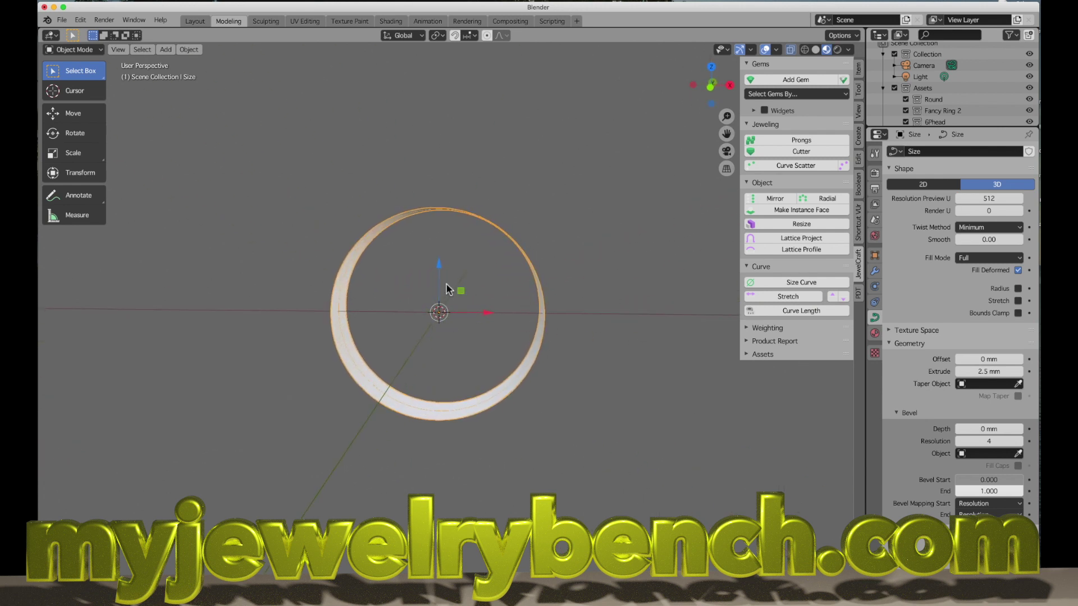
- Show the band's 17.3 mm dimensions in the sidebar Item tab and nudge Bevel Depth up slightly
click(858, 91)
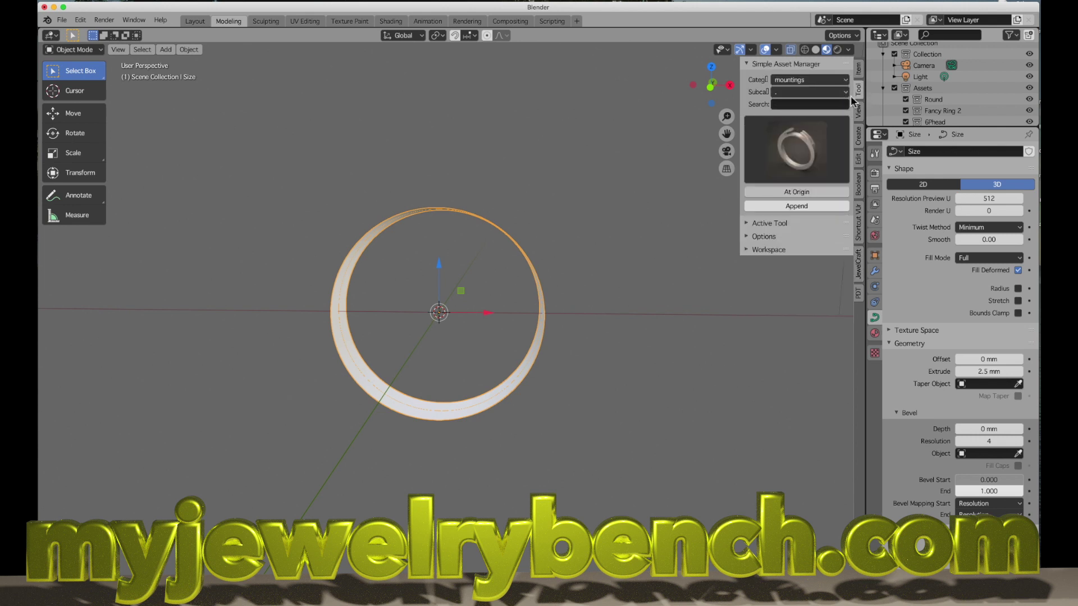
click(859, 68)
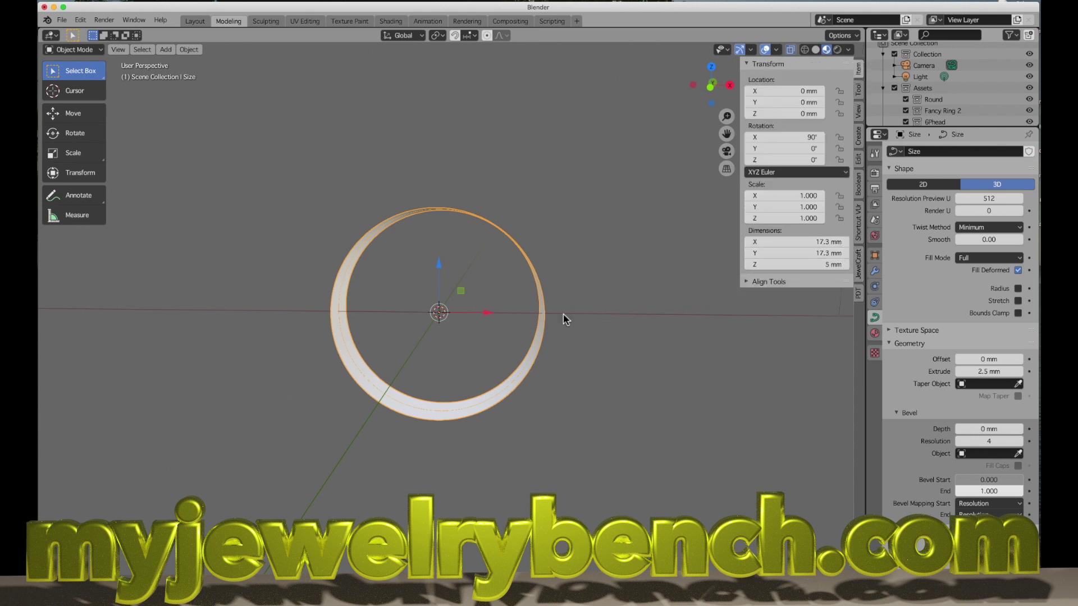
middle_drag(596, 317, 585, 332)
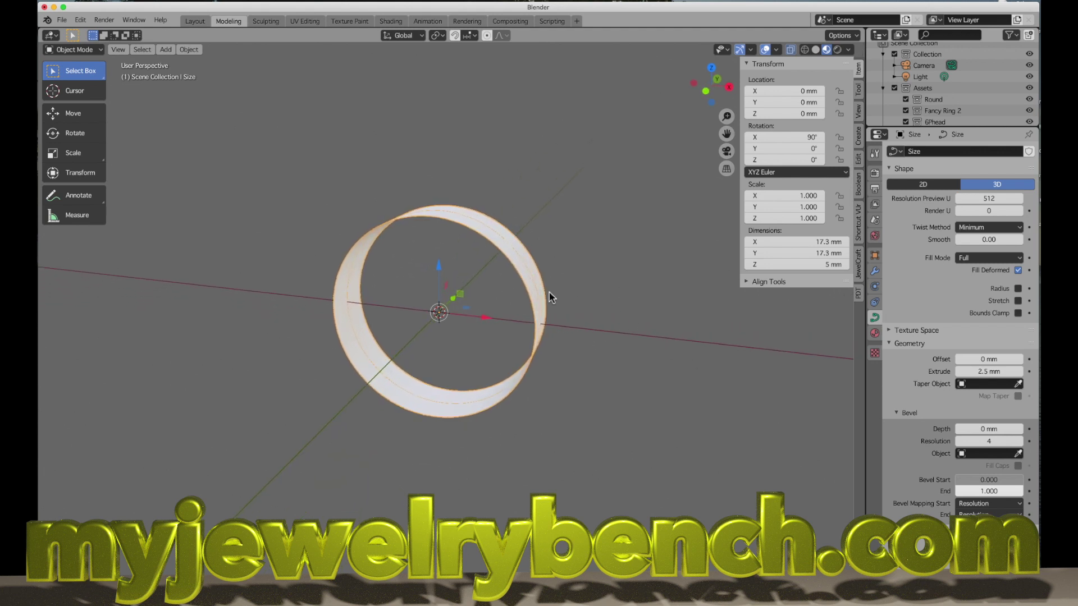
middle_drag(517, 339, 529, 312)
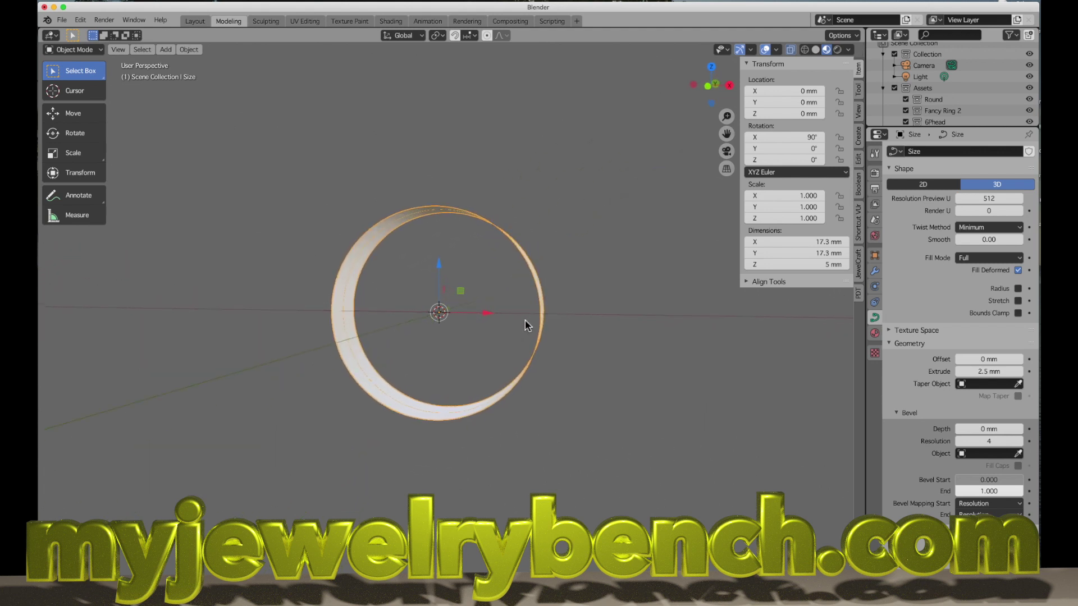
middle_drag(535, 271, 548, 275)
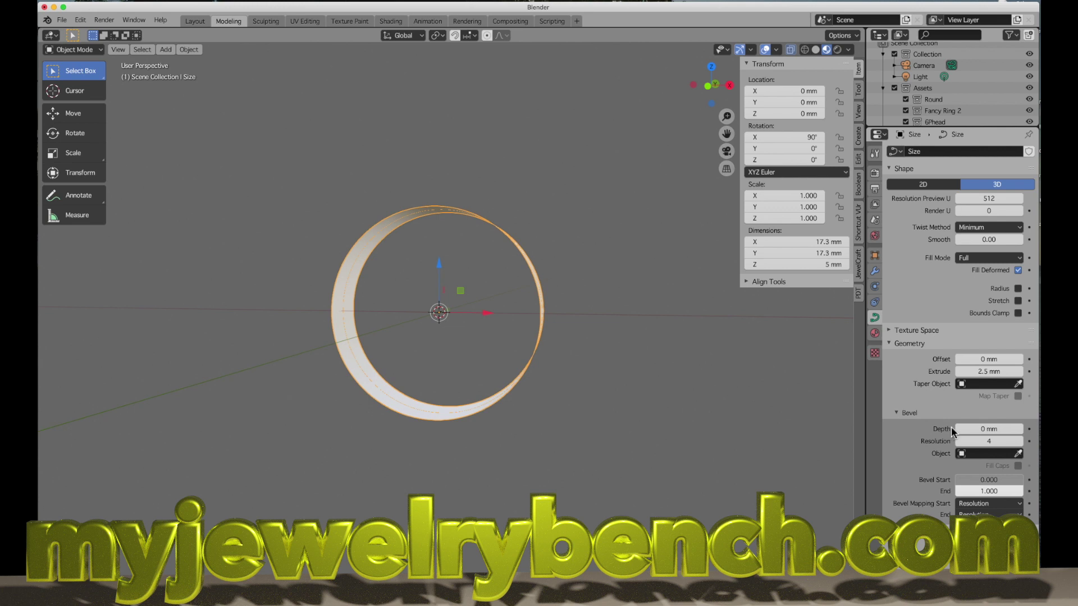
mouse_move(980, 429)
mouse_down()
mouse_move(997, 429)
mouse_move(981, 429)
mouse_up()
- Set Bevel Depth to 1.5 mm, then view the ring from the front in Edit Mode with wireframe shading
click(990, 430)
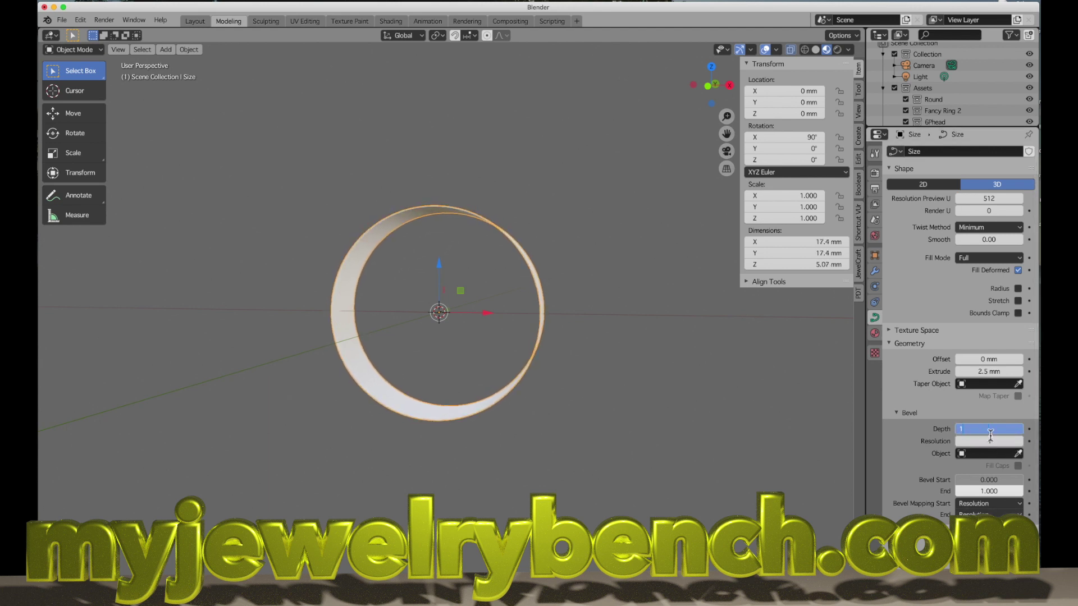
key(Return)
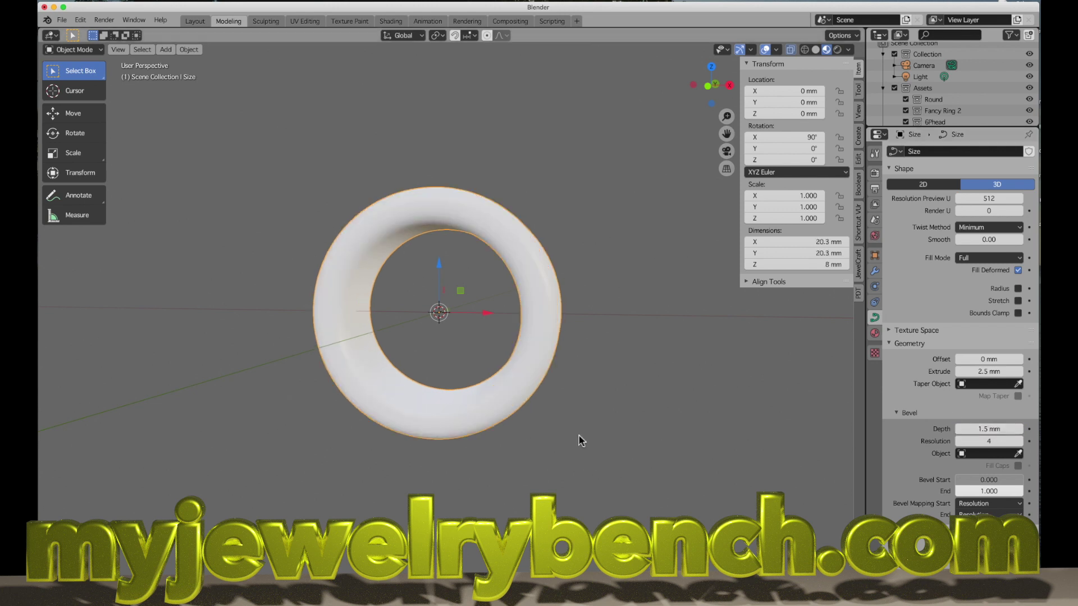
key(KP_1)
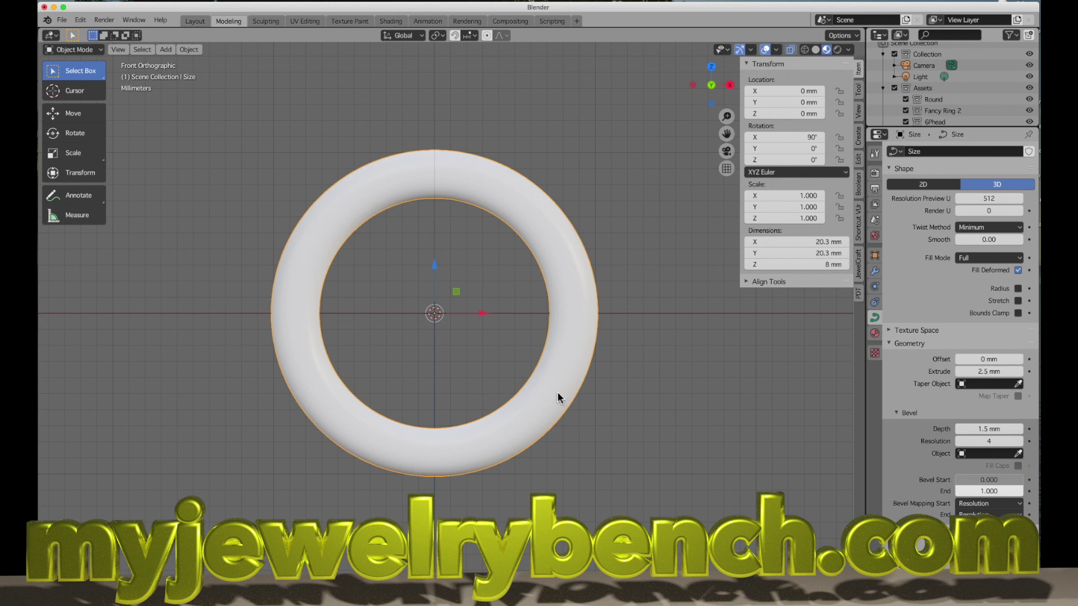
key(Tab)
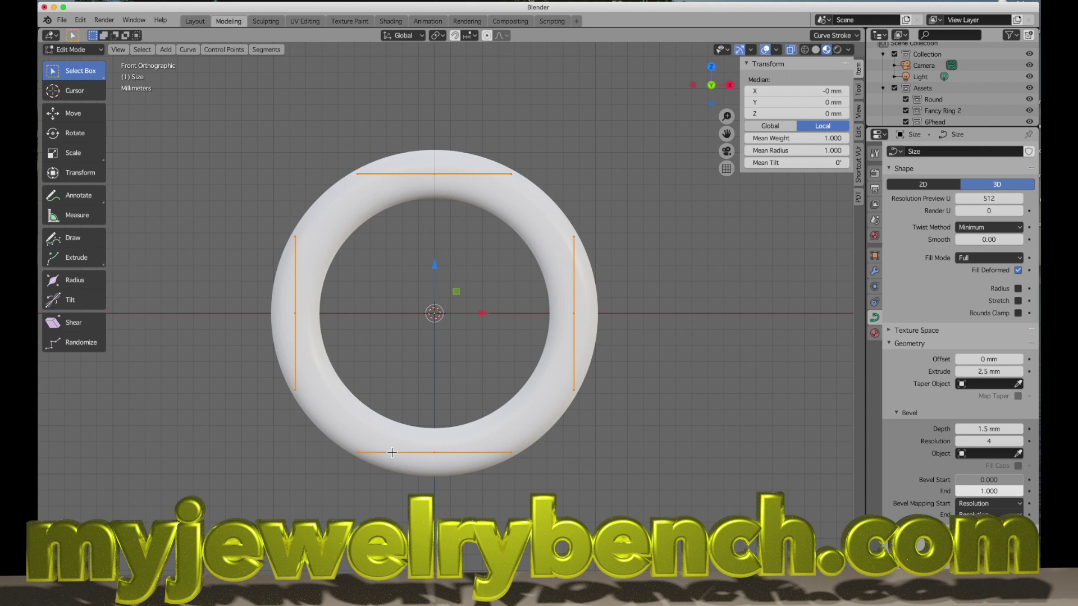
click(804, 49)
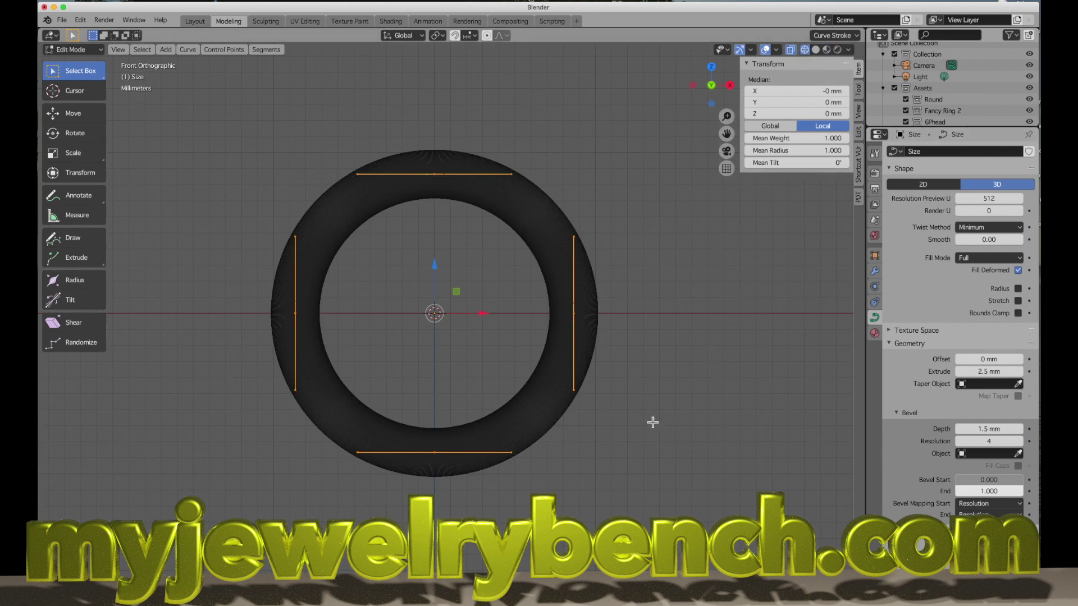
- Drag Geometry Offset to 1 mm, widening the ring to 22.3 mm, and return to Object Mode
key(Tab)
key(Tab)
key(Tab)
key(Tab)
key(Tab)
key(Tab)
mouse_move(984, 365)
mouse_down()
mouse_move(1016, 360)
mouse_move(982, 366)
mouse_up()
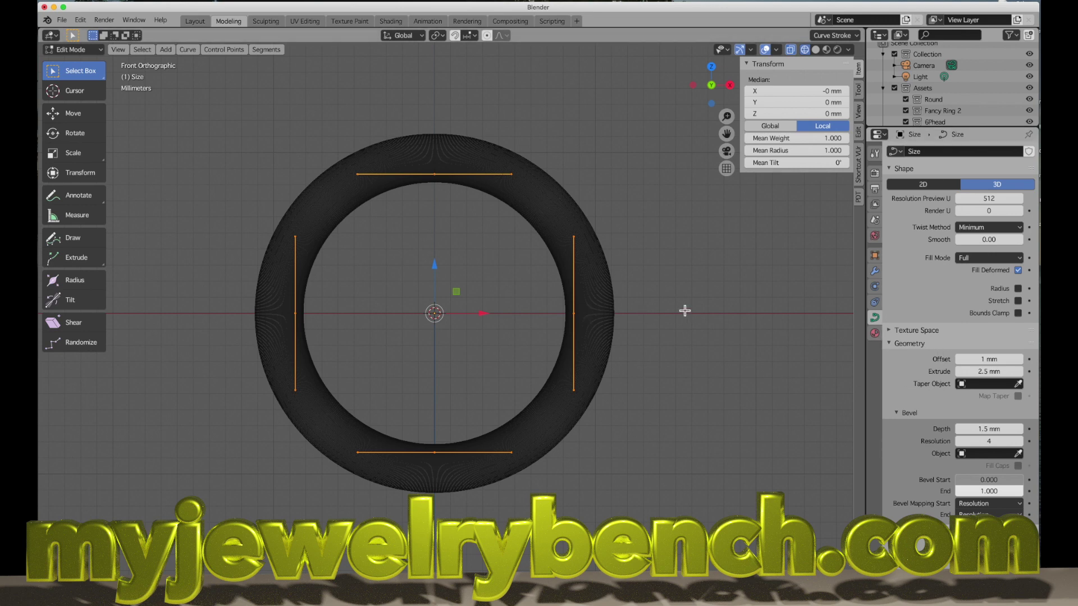
key(Tab)
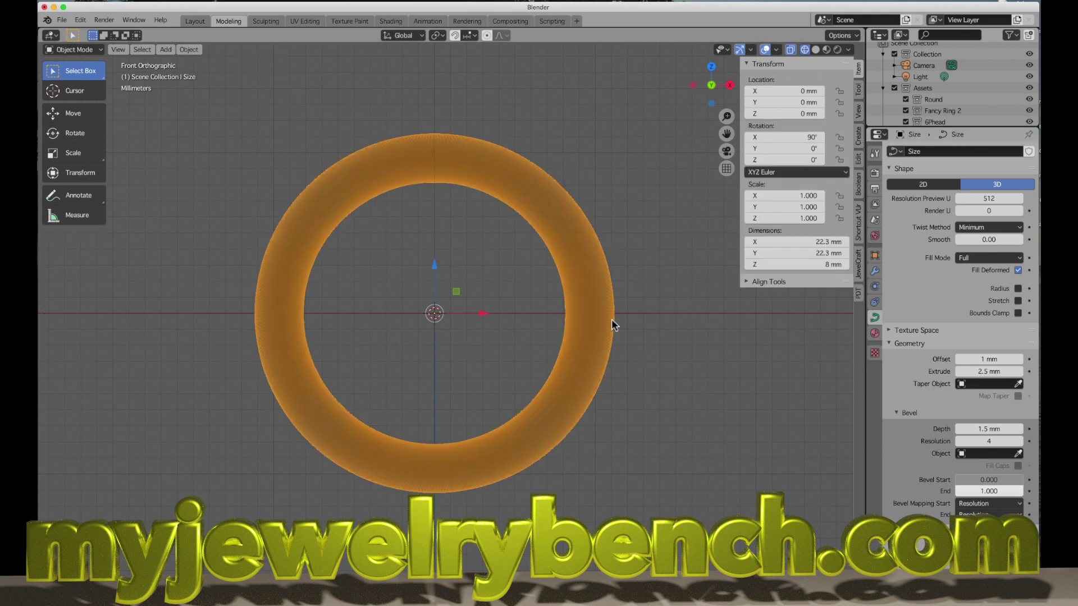
- Convert the rounded ring curve into a mesh object
middle_drag(612, 320, 441, 168)
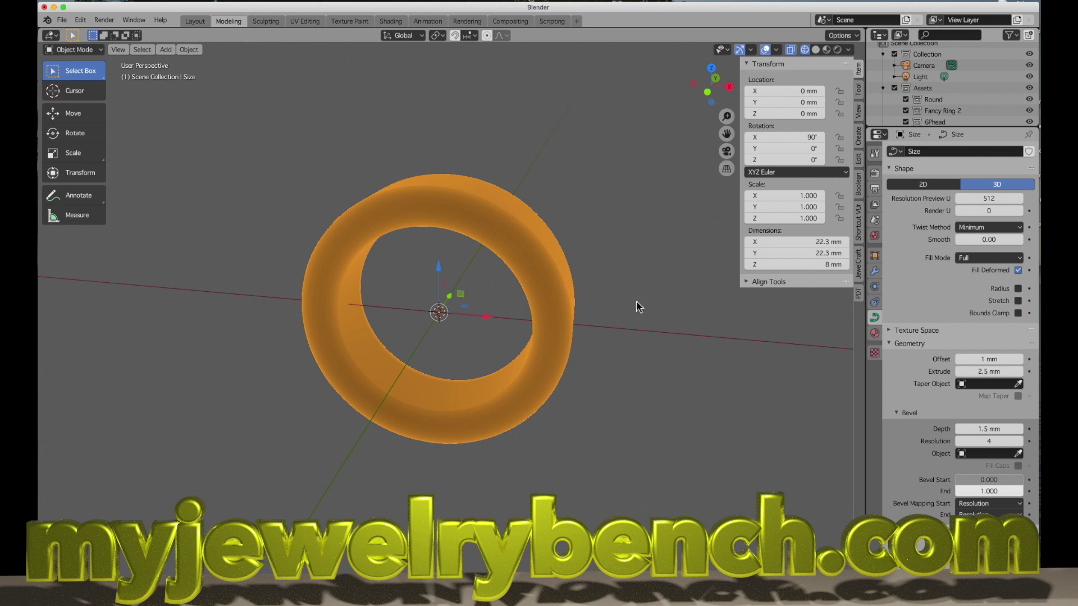
middle_drag(602, 308, 578, 311)
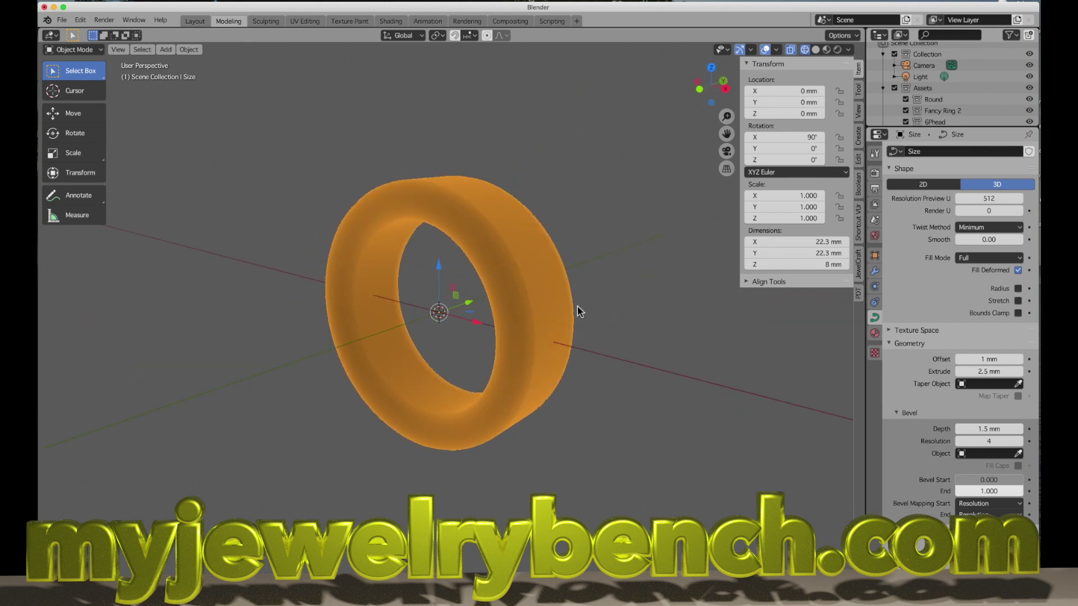
key(Tab)
key(Tab)
right_click(473, 206)
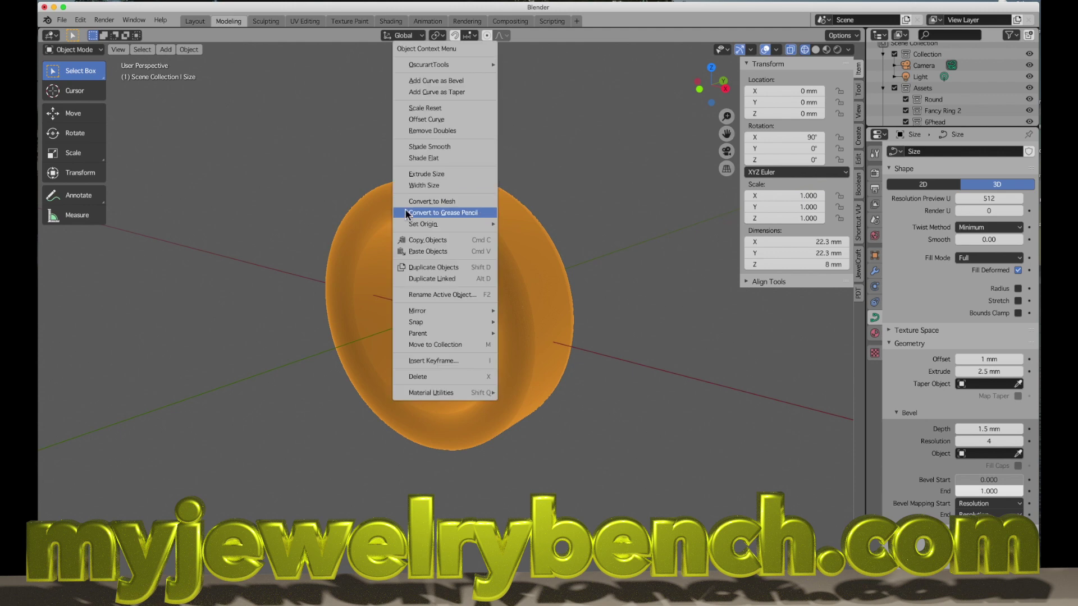
click(473, 204)
key(Tab)
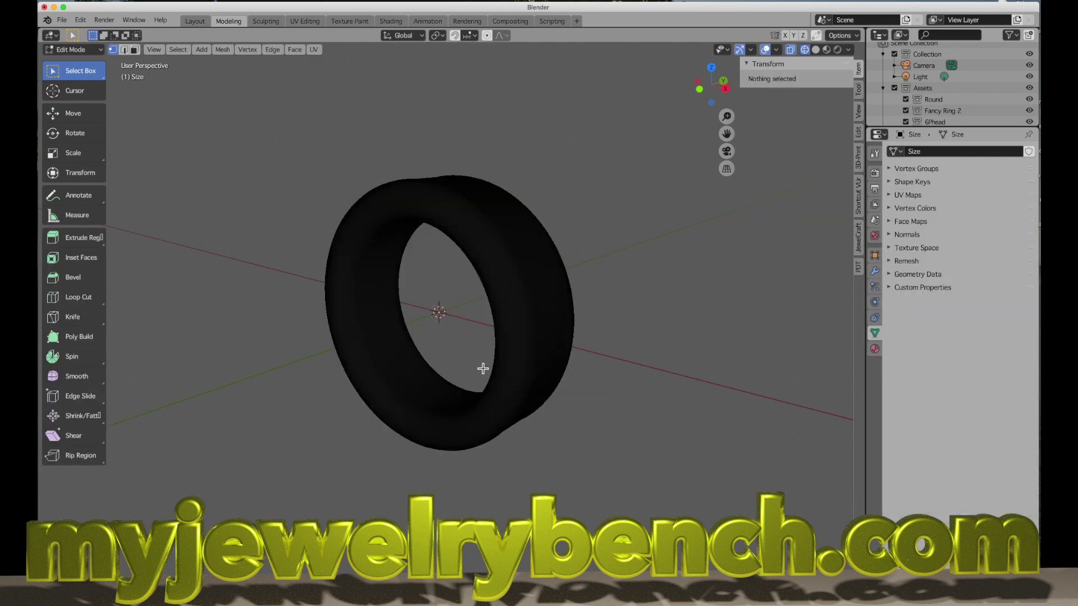
- Select all of the new ring mesh, inspect it up close, and return to Object Mode
key(a)
scroll(556, 342, up, 2)
scroll(556, 343, up, 2)
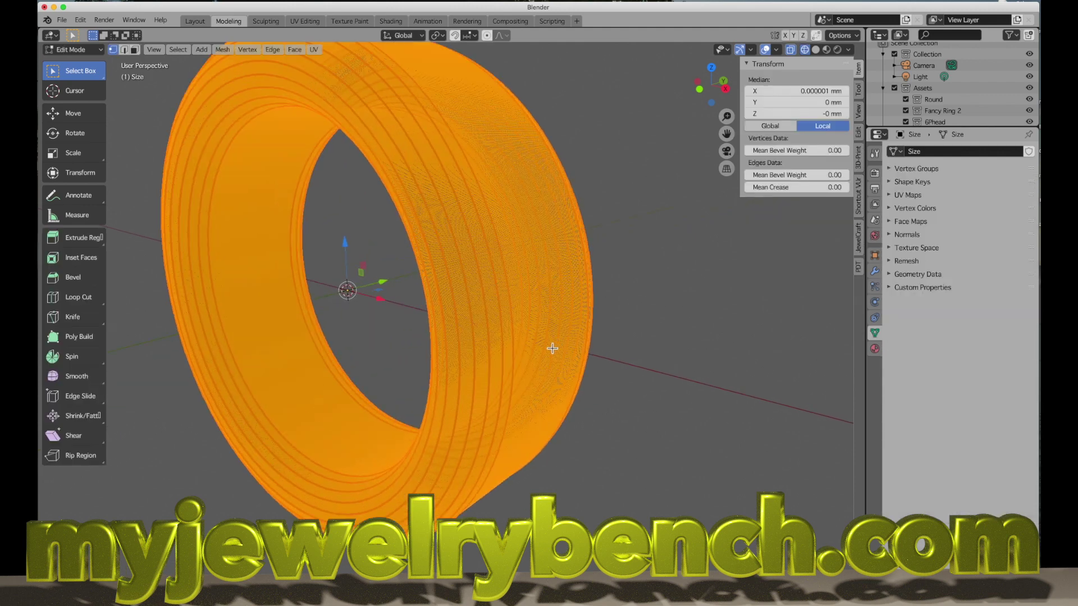
middle_drag(551, 349, 344, 348)
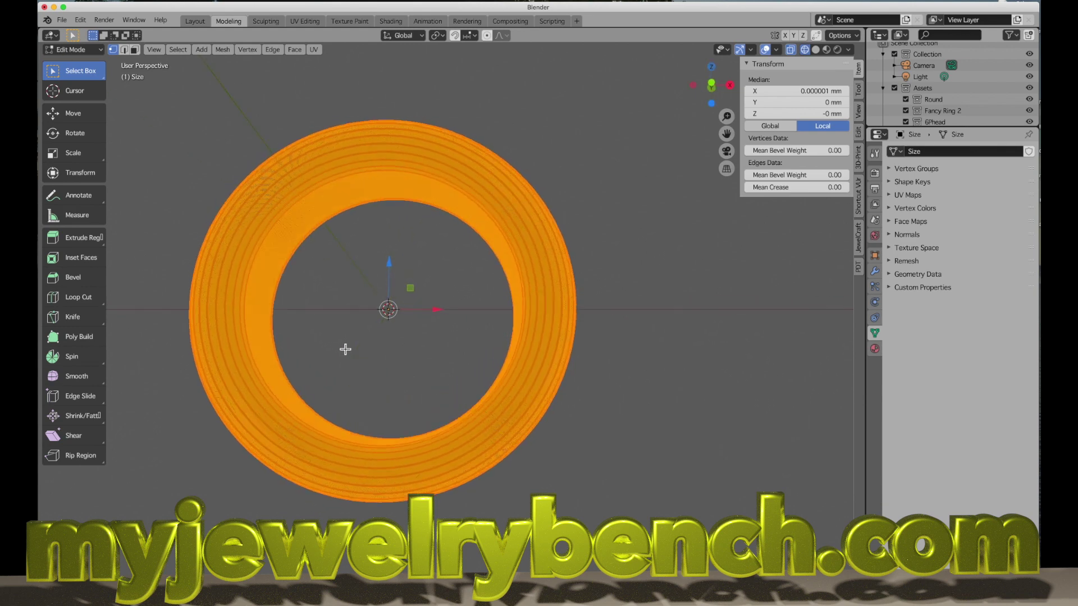
scroll(669, 361, down, 3)
scroll(497, 356, down, 1)
middle_drag(496, 356, 477, 372)
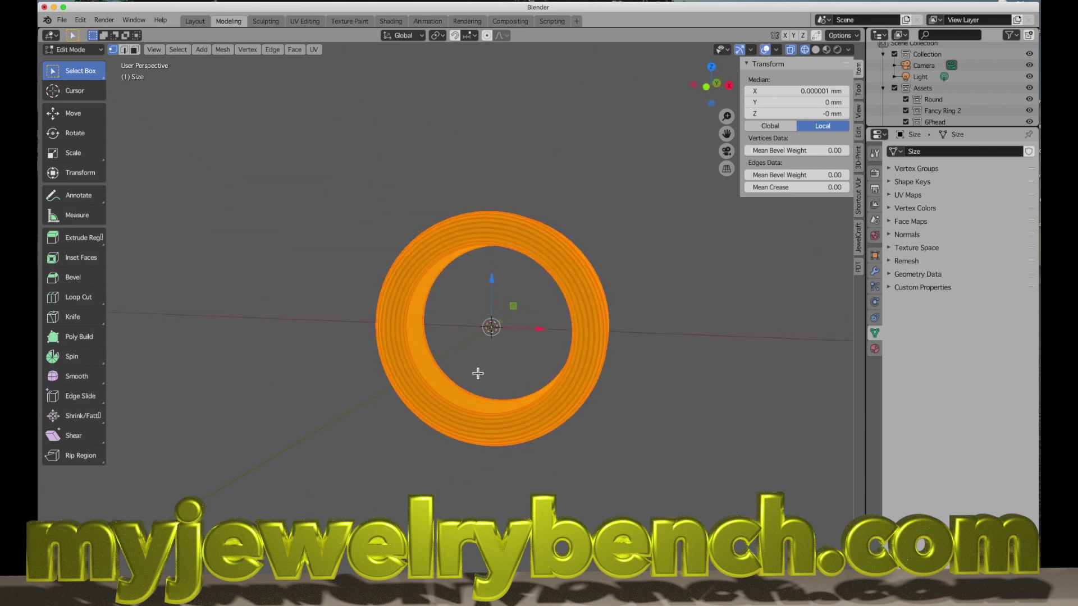
key(Tab)
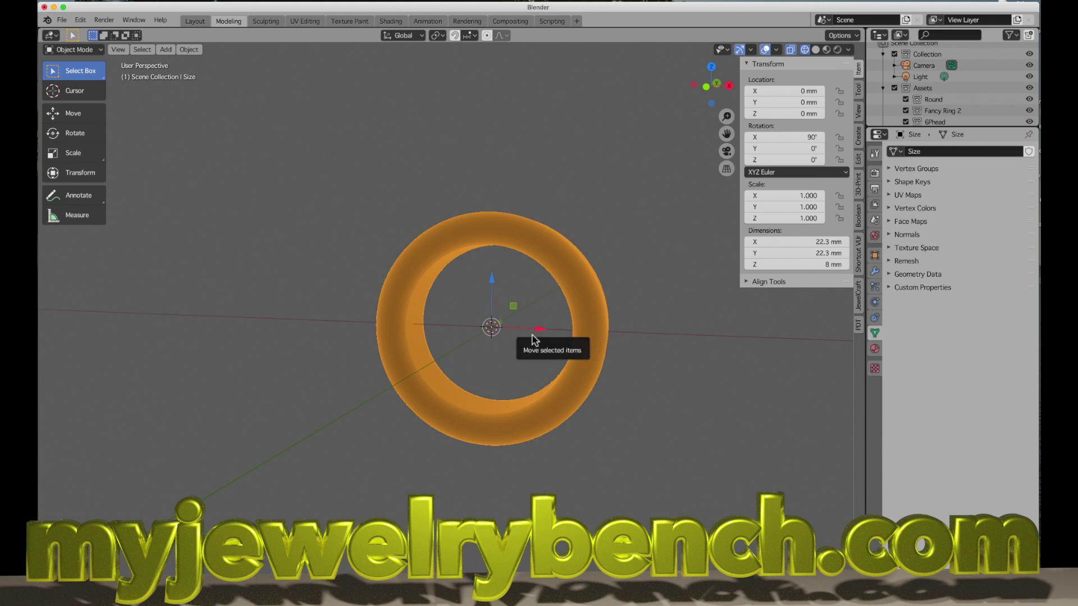
key(shift+a)
- Add a 122-vertex cylinder and size it 17.3 × 17.3 × 20 mm
mouse_move(536, 336)
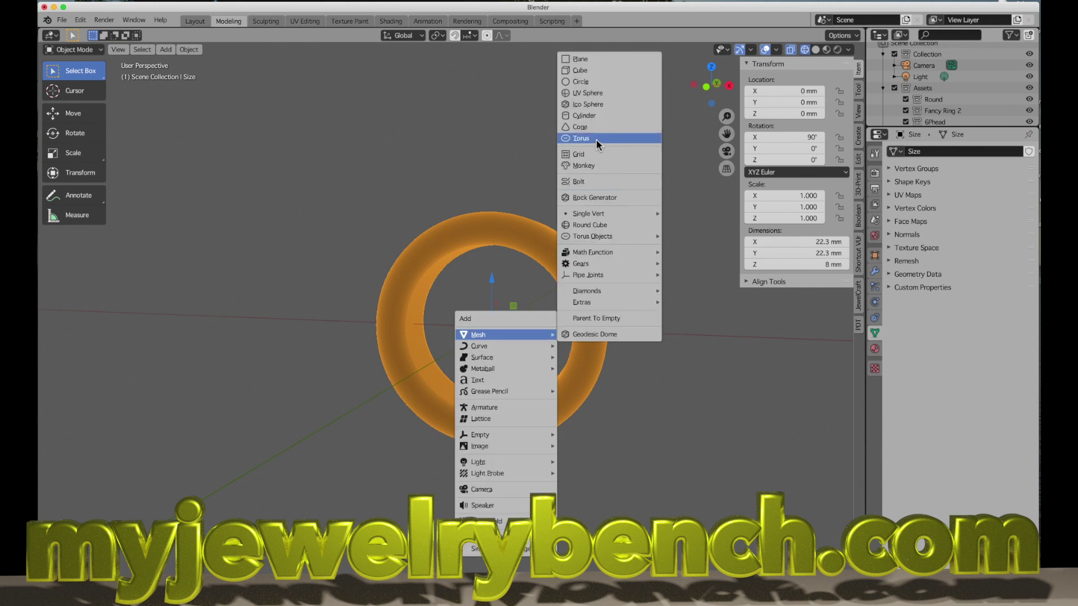
click(586, 116)
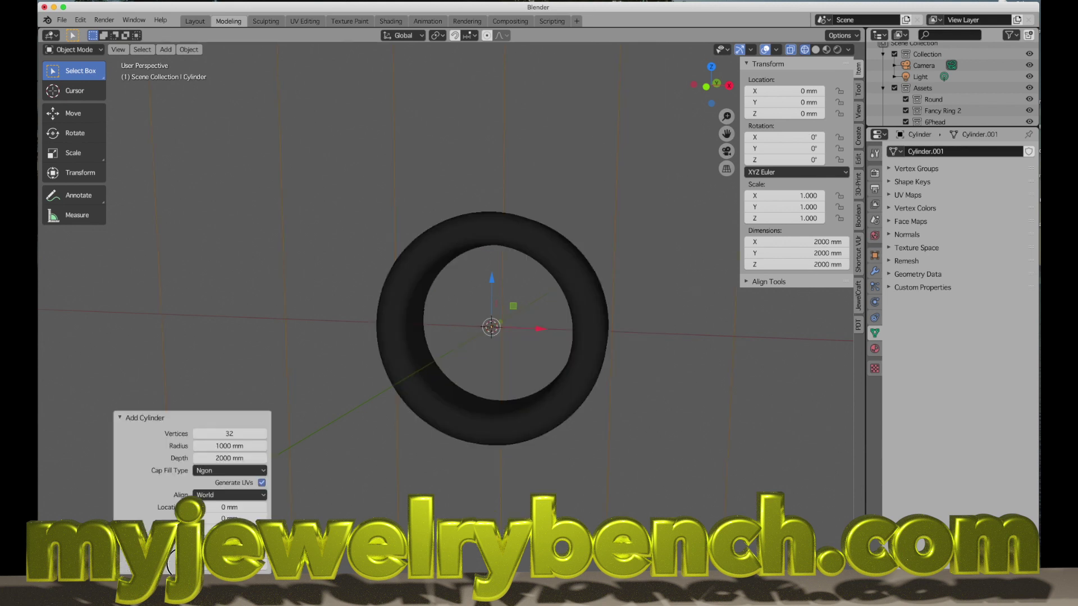
drag(229, 433, 265, 435)
click(797, 243)
text(17.)
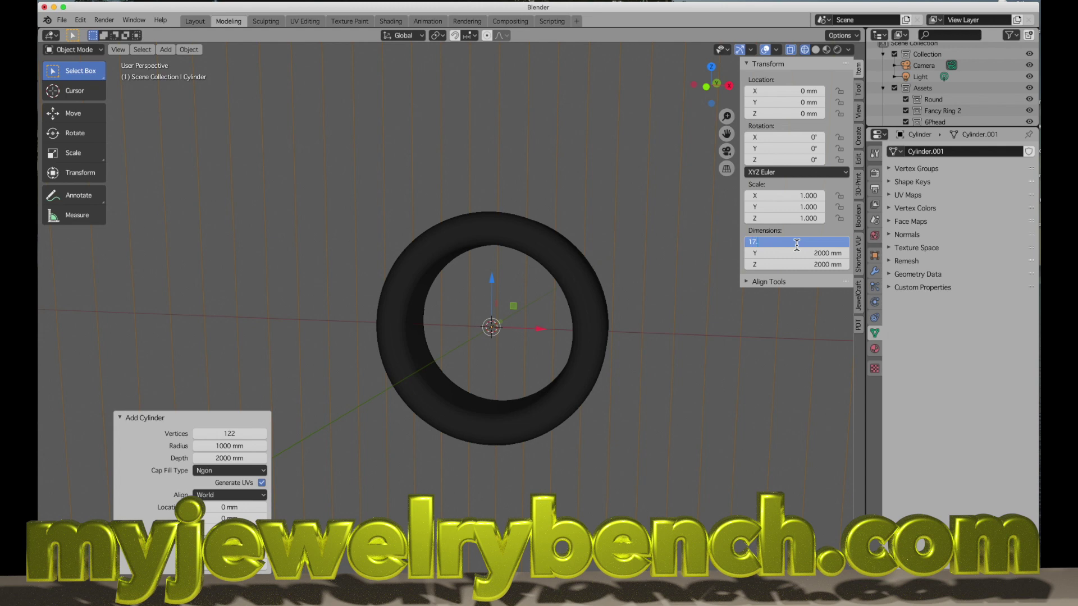
text(3)
key(Tab)
text(17.)
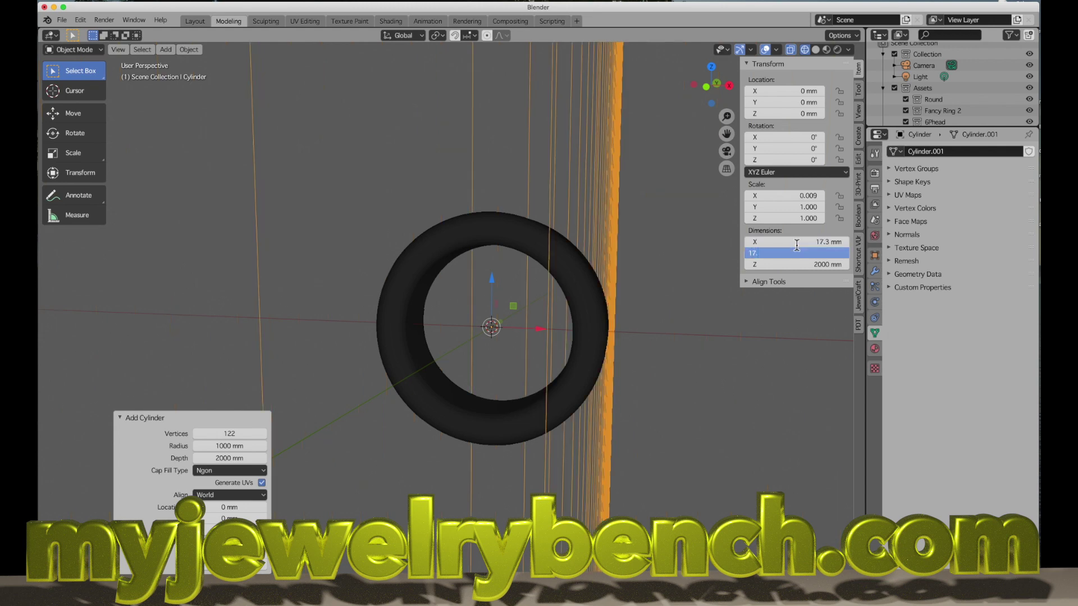
text(3)
key(Tab)
text(20)
key(Return)
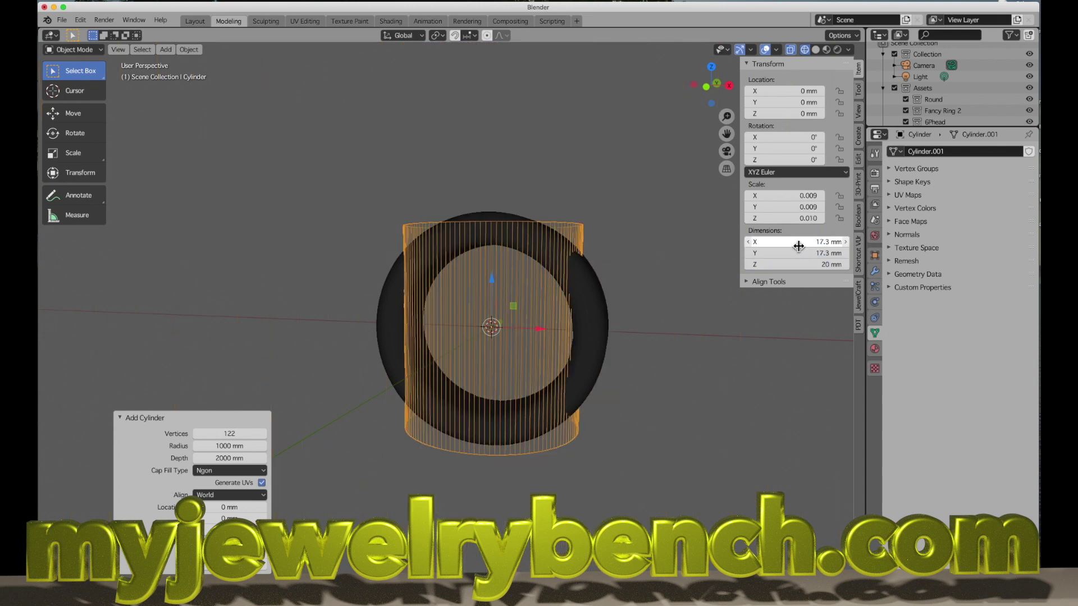
- Rotate the cylinder 90° on X, switch to solid shading, and shift-select the ring as active
text(rx90)
key(Return)
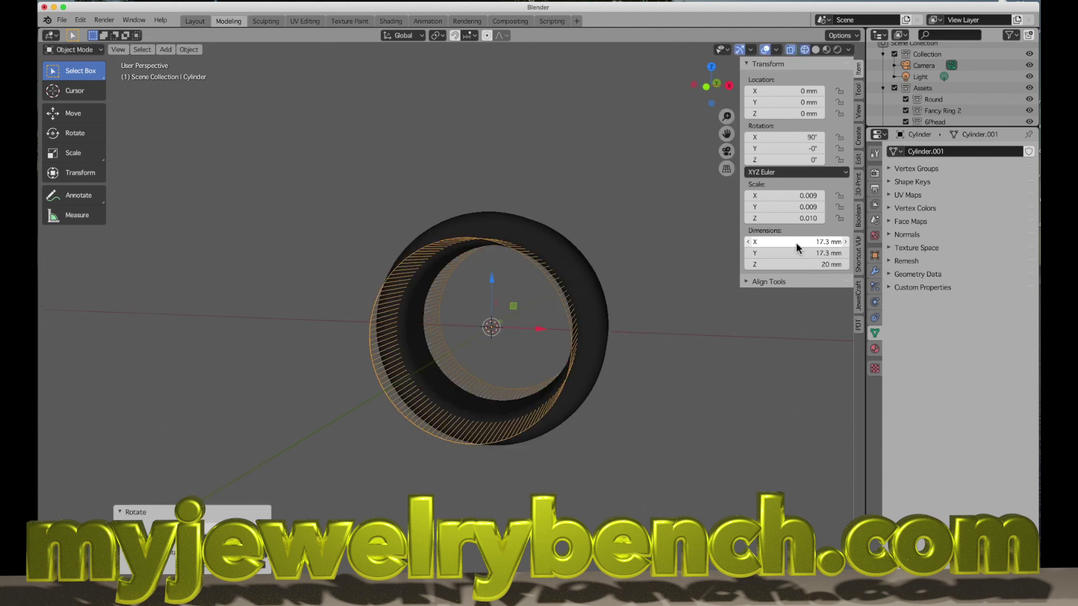
mouse_move(419, 314)
middle_down()
mouse_move(457, 320)
mouse_move(447, 318)
mouse_move(527, 264)
mouse_move(525, 241)
mouse_move(507, 227)
middle_up()
click(815, 49)
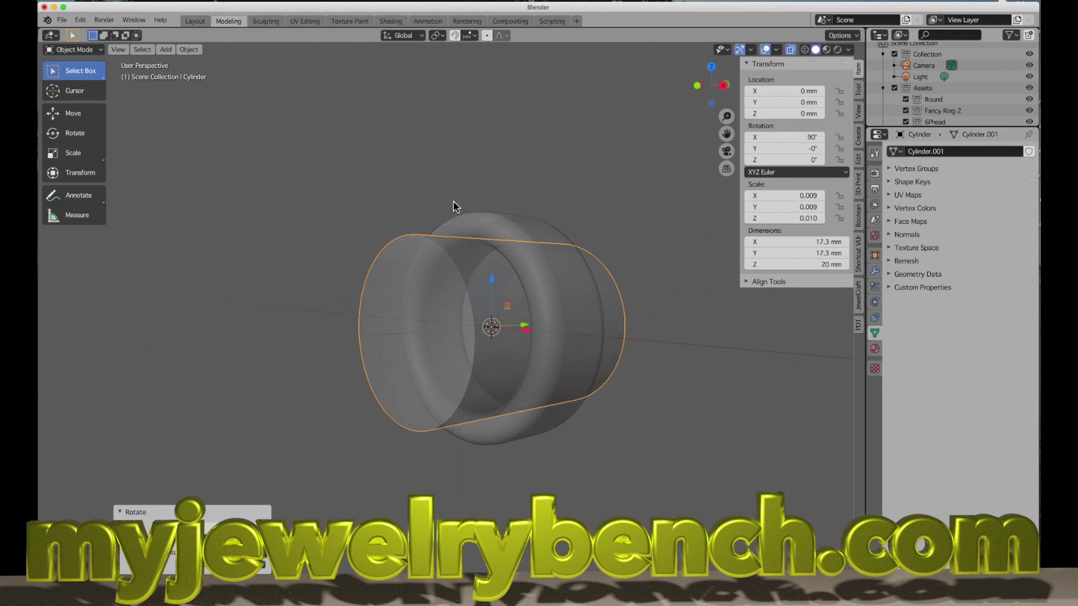
shift+click(497, 220)
middle_drag(497, 220, 513, 233)
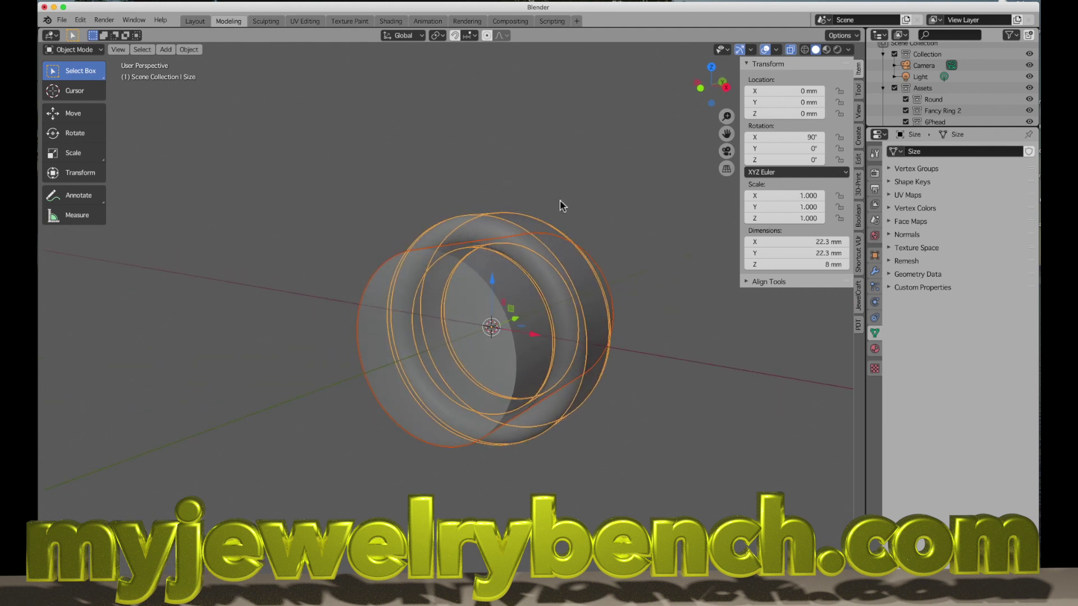
- Apply Auto Boolean Difference to cut the cylinder from the ring, then view it from the front
key(shift+ctrl+b)
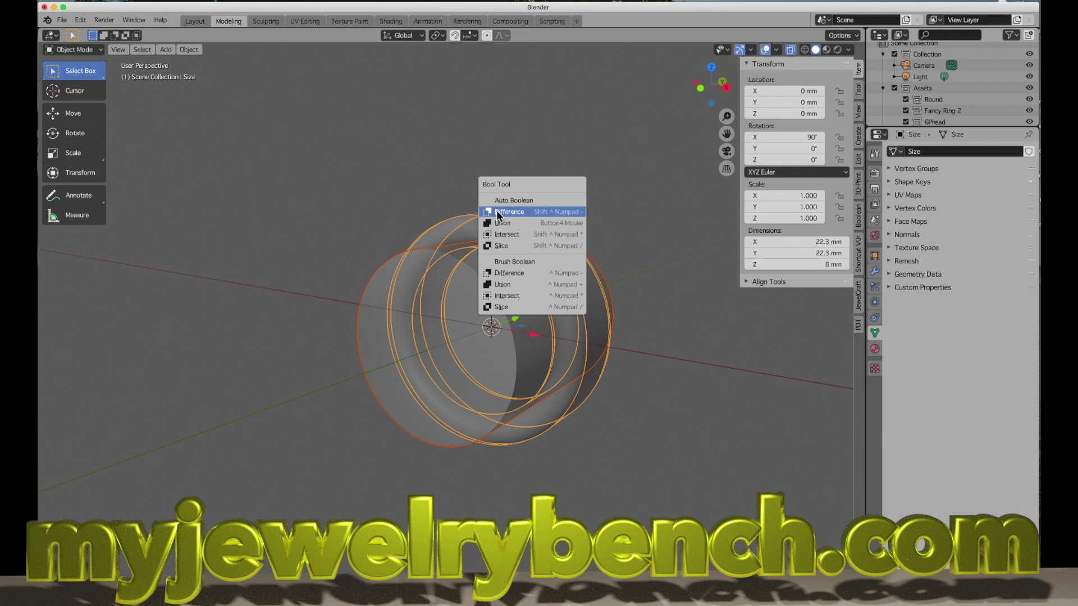
click(497, 214)
key(KP_1)
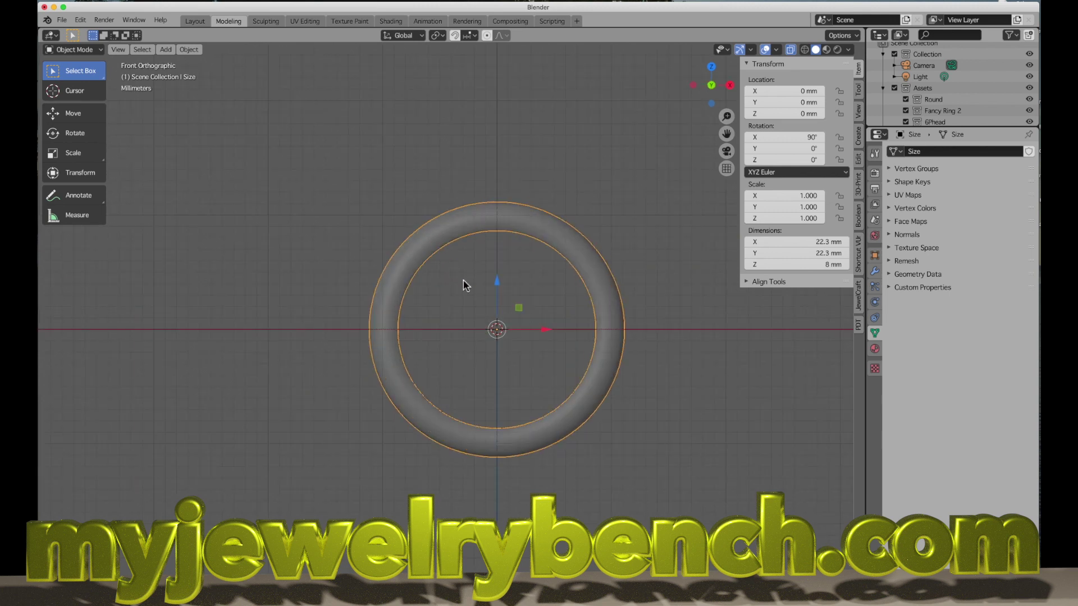
scroll(463, 281, up, 3)
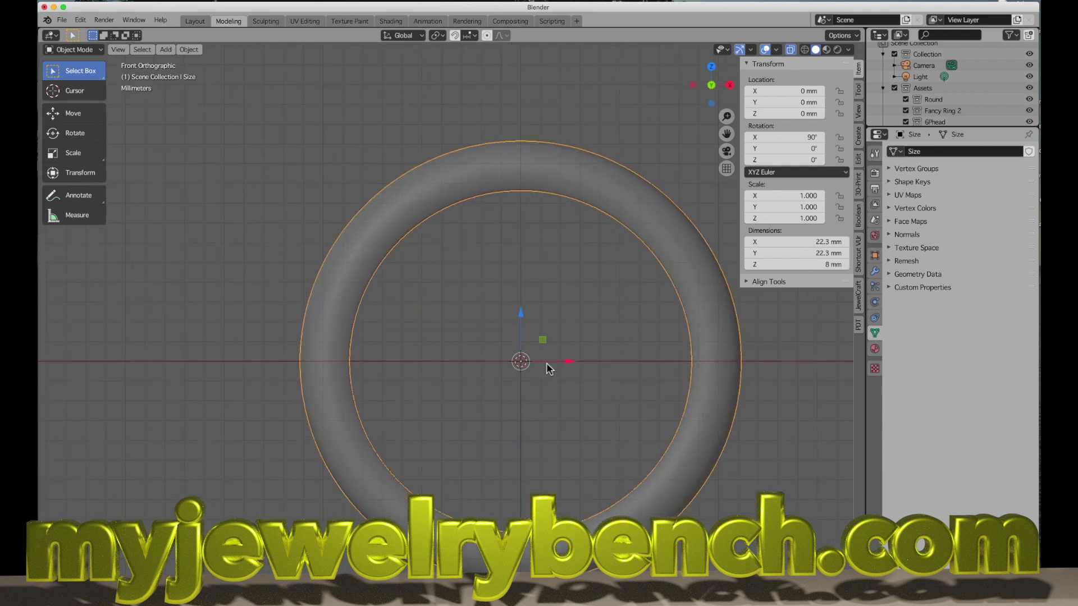
- Inspect the cut ring's mesh and preview it with Material Preview shading
middle_drag(679, 366, 645, 385)
key(Tab)
mouse_move(467, 329)
middle_down()
mouse_move(549, 343)
mouse_move(492, 349)
mouse_move(473, 323)
middle_up()
key(Tab)
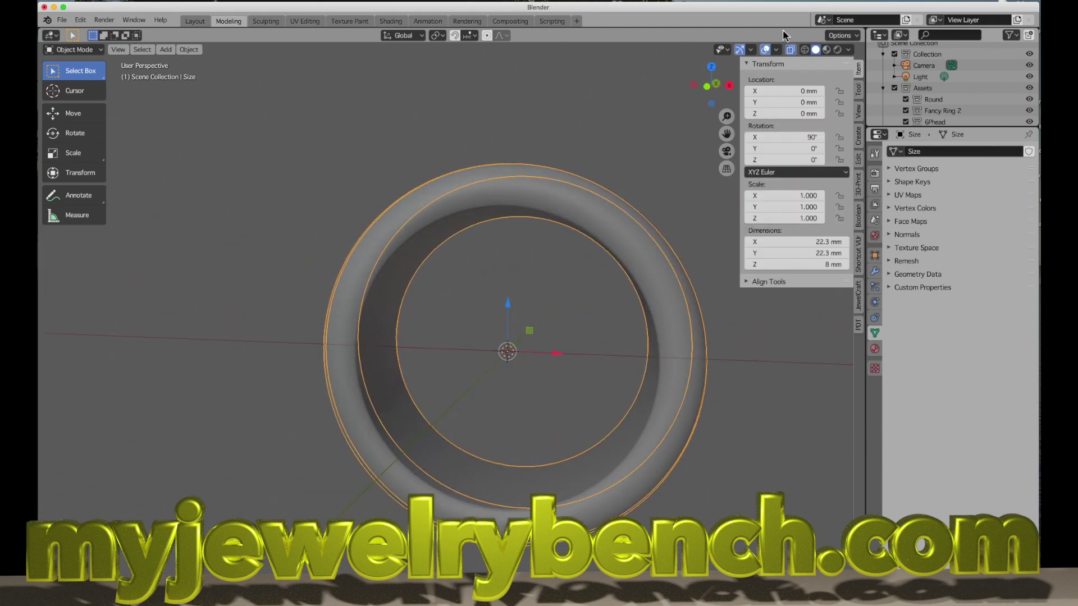
click(829, 50)
mouse_move(373, 208)
middle_down()
mouse_move(285, 235)
mouse_move(444, 328)
mouse_move(536, 306)
mouse_move(522, 312)
middle_up()
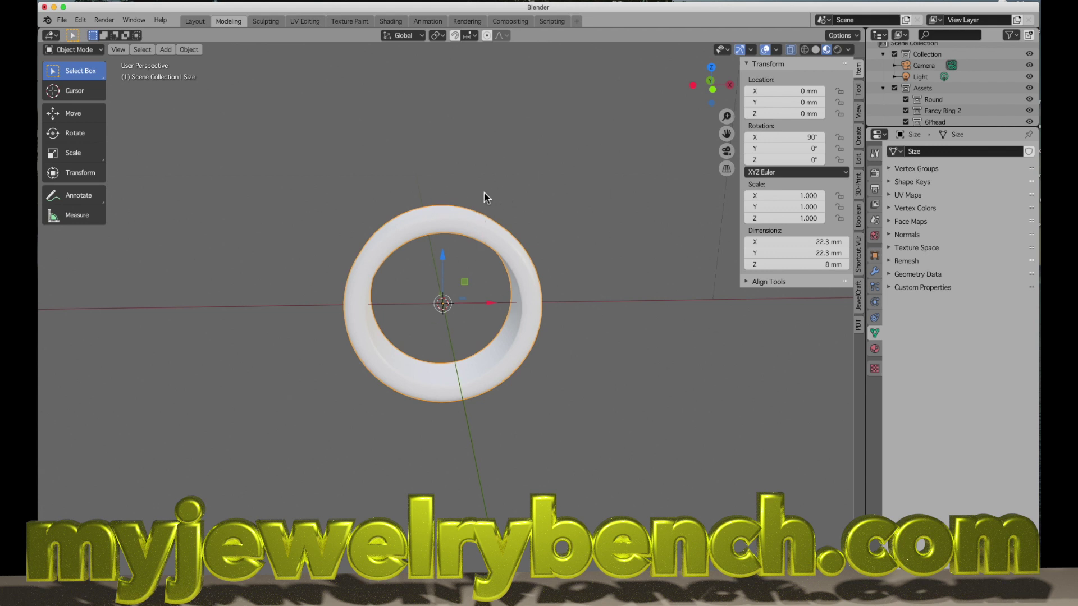
- Delete the ring and add a JewelCraft Size Curve for USA size 7.0
key(x)
click(409, 225)
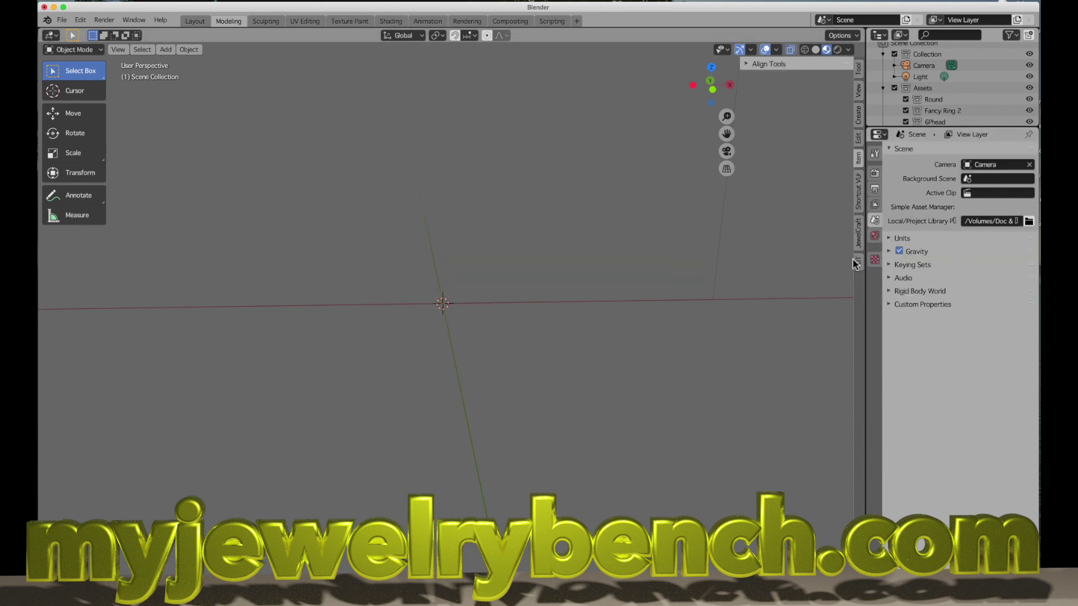
click(858, 233)
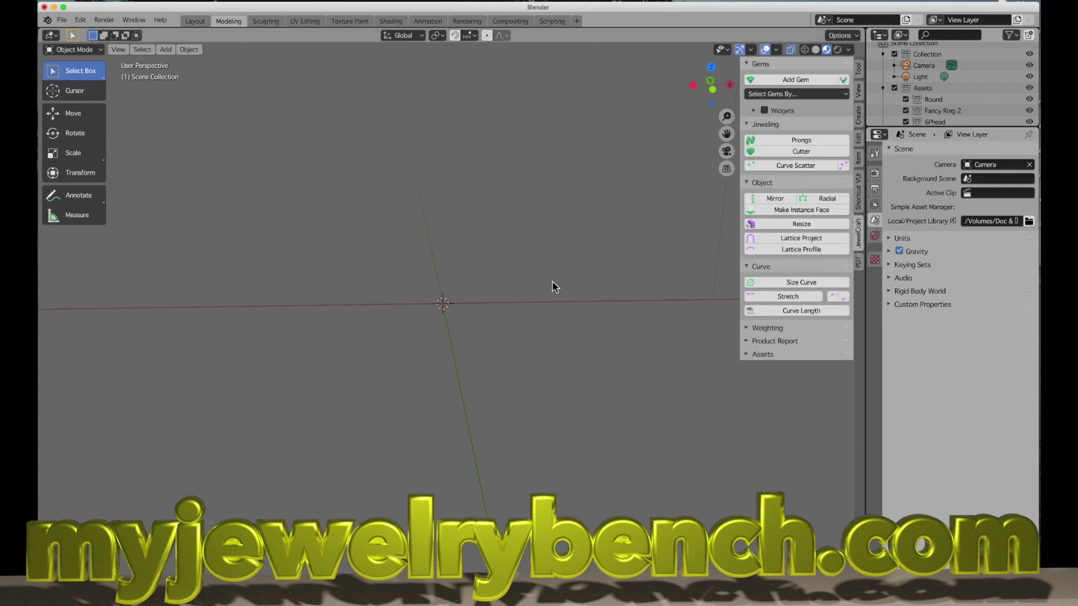
click(812, 282)
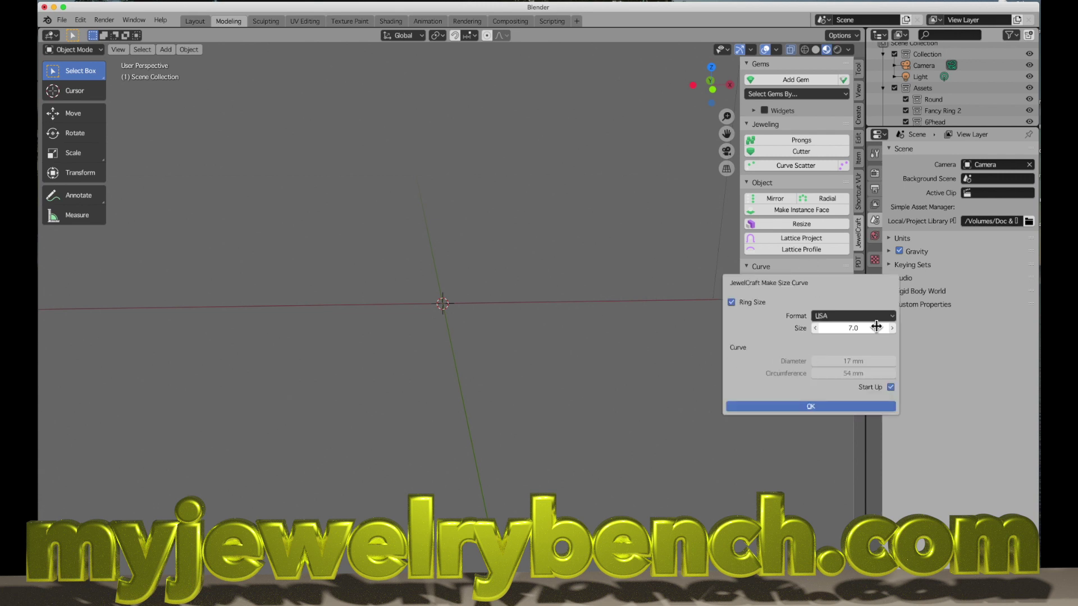
click(839, 409)
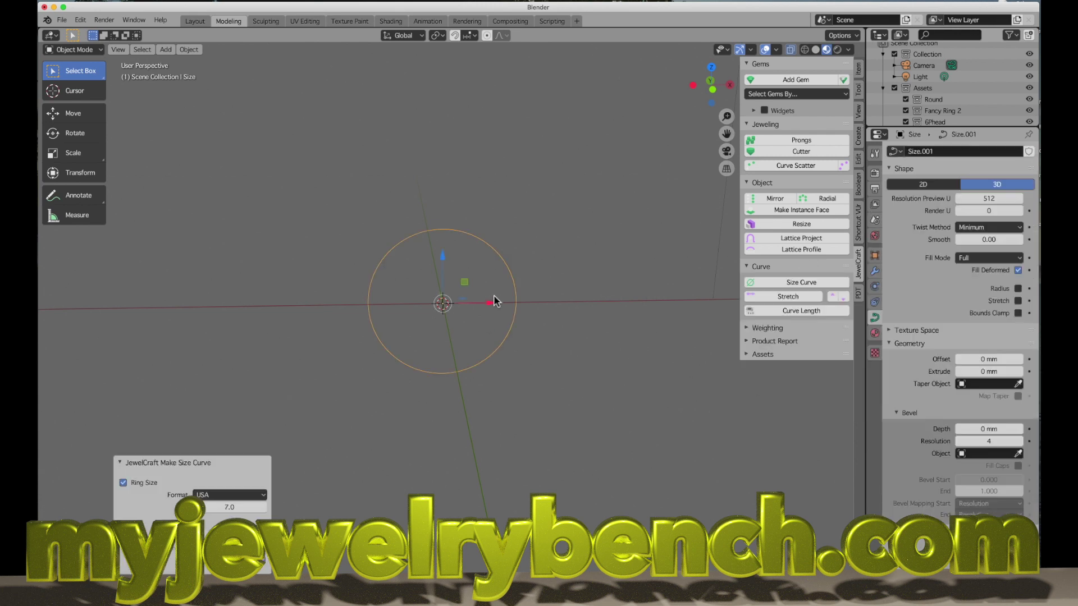
middle_drag(494, 297, 503, 243)
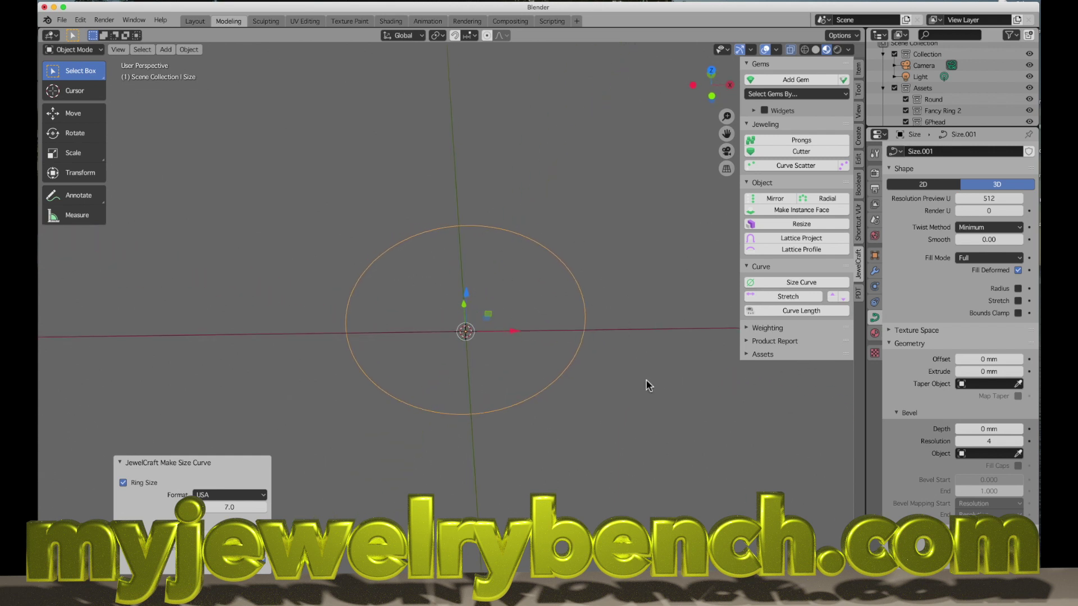
- Set the Size.001 curve's Extrude to 2.5 mm and orbit to inspect the band
middle_drag(646, 386, 598, 400)
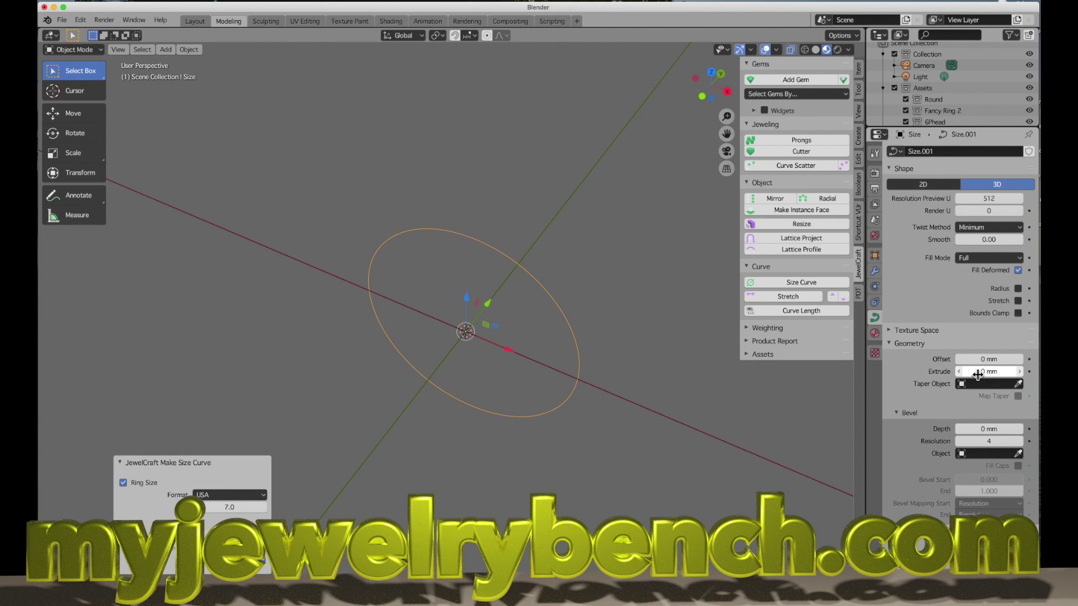
mouse_move(978, 375)
mouse_down()
mouse_move(991, 375)
mouse_move(966, 376)
mouse_up()
click(982, 376)
text(2.5)
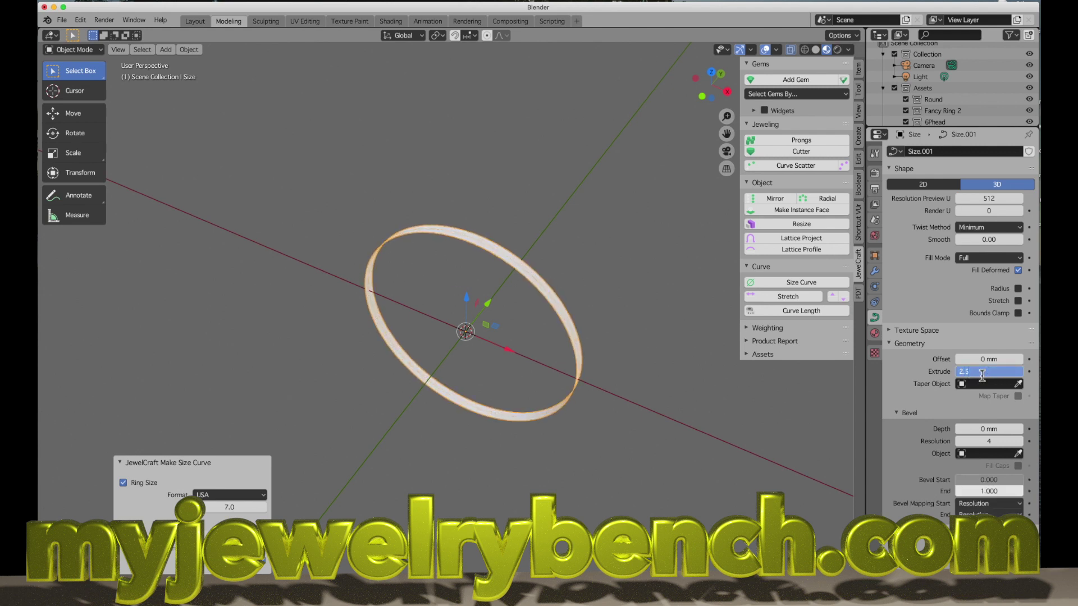
key(Return)
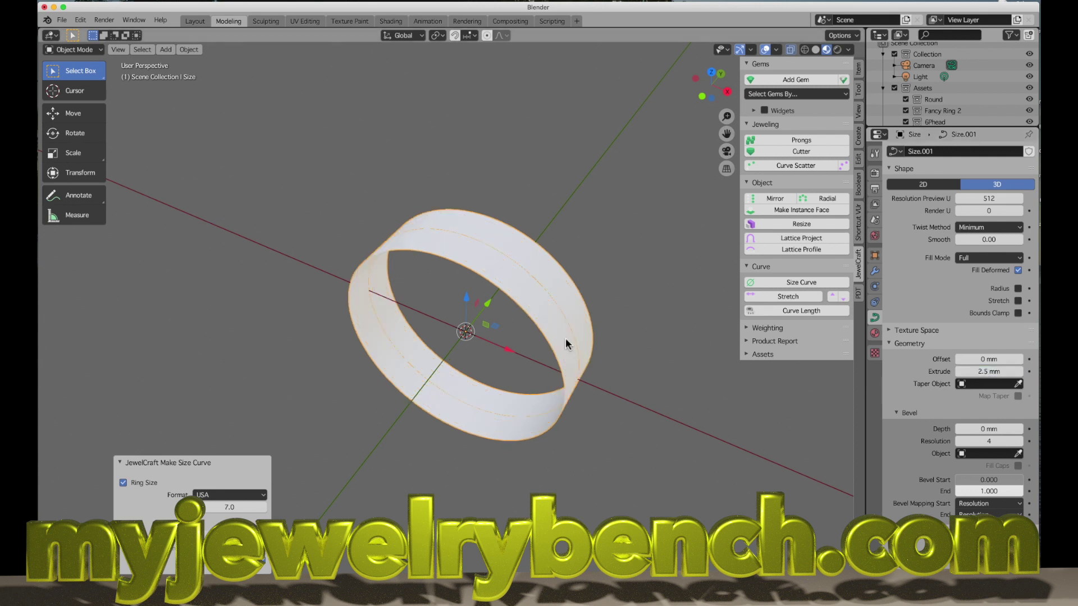
middle_drag(565, 338, 487, 326)
middle_drag(510, 373, 747, 280)
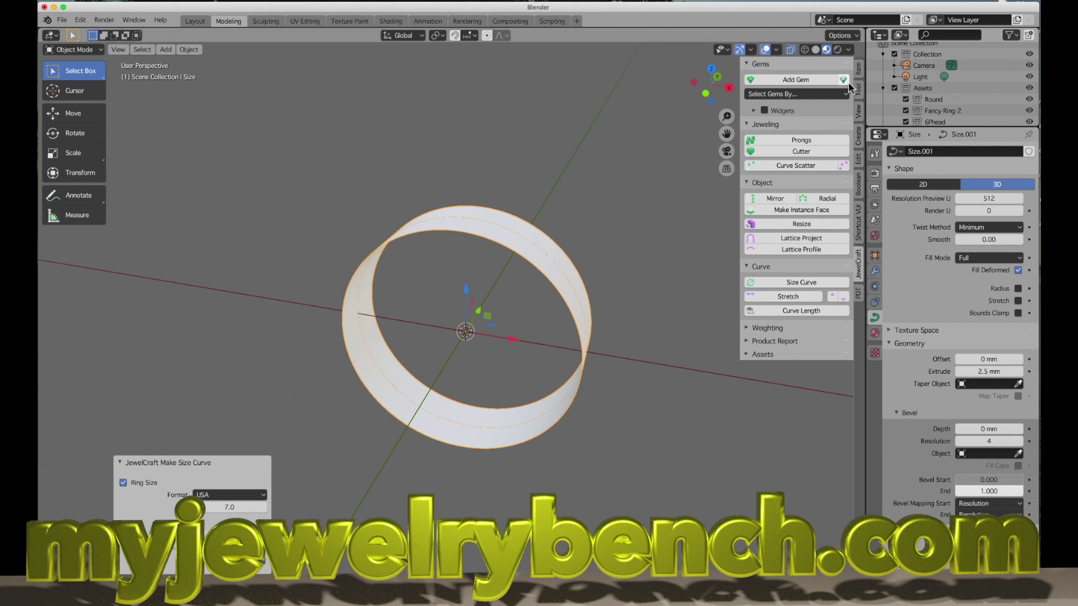
middle_drag(551, 244, 571, 247)
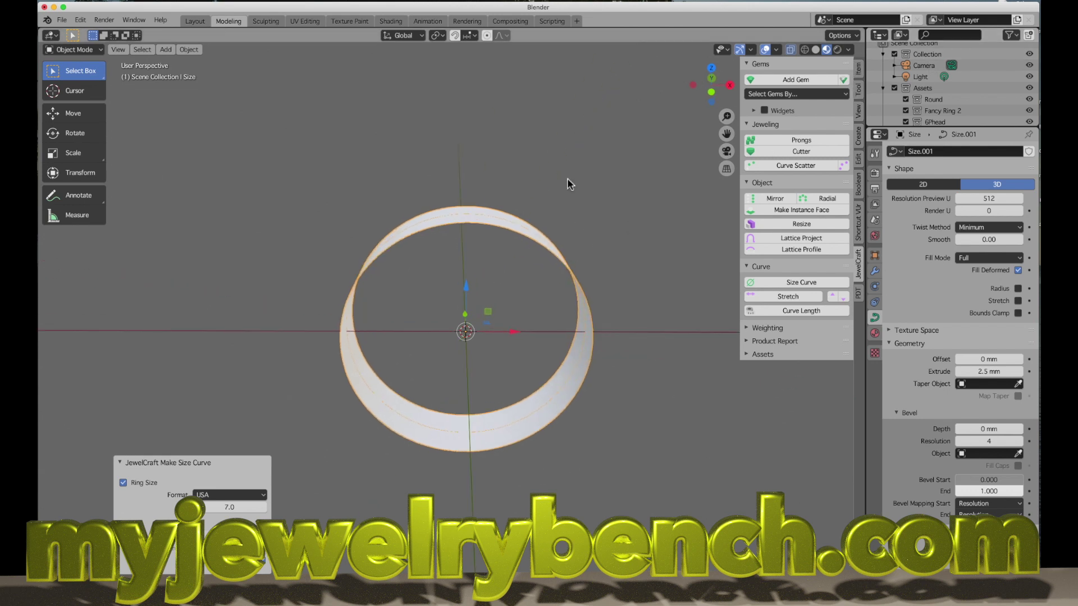
middle_drag(525, 303, 491, 241)
- Convert the Size.001 band curve into a mesh
right_click(490, 238)
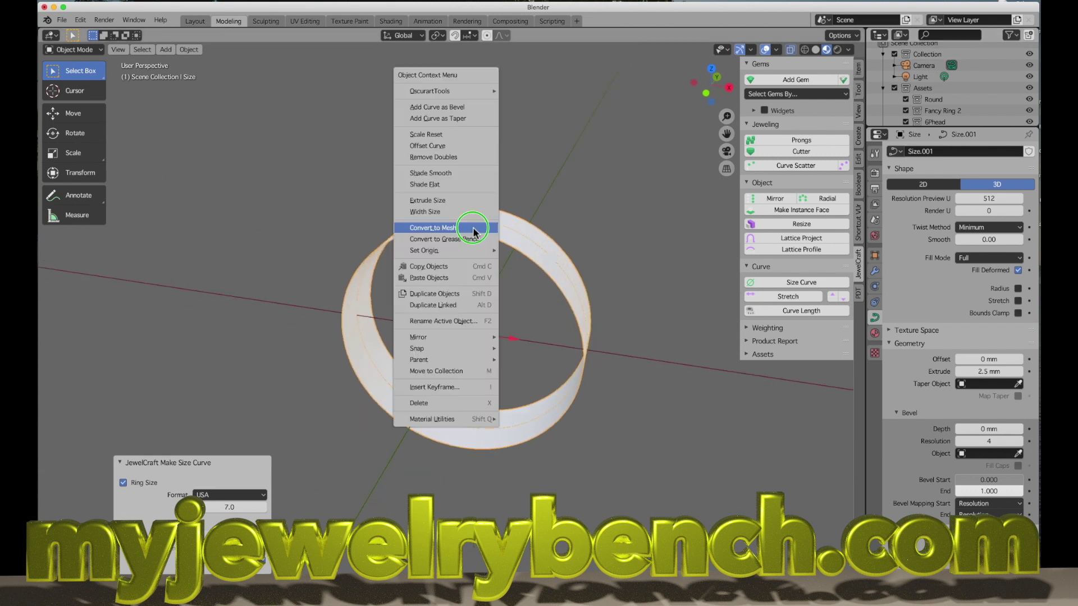
click(474, 230)
middle_drag(599, 259, 561, 265)
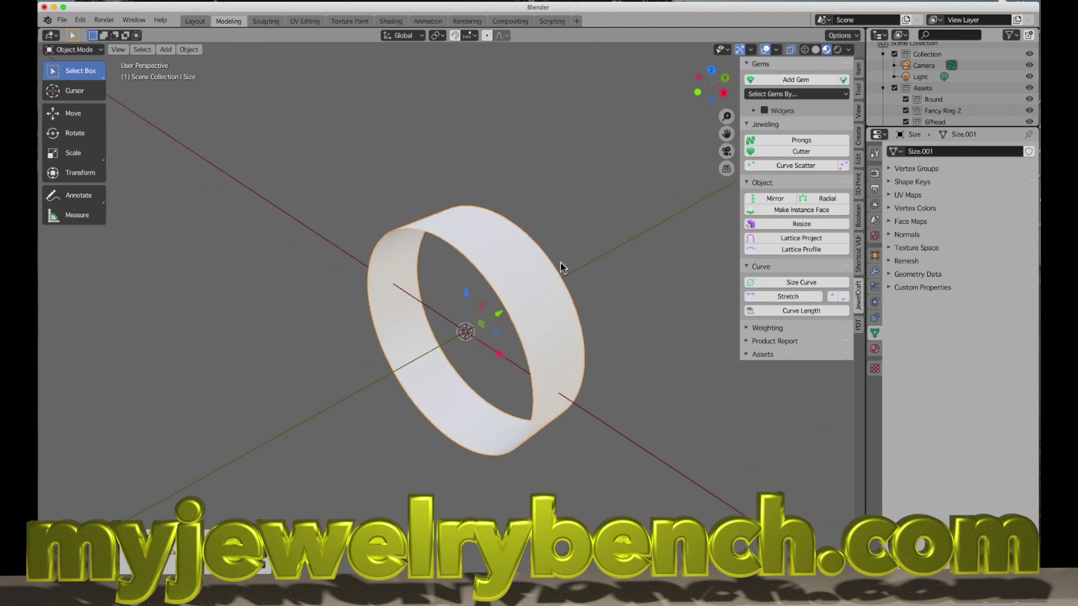
key(Tab)
middle_drag(548, 334, 542, 333)
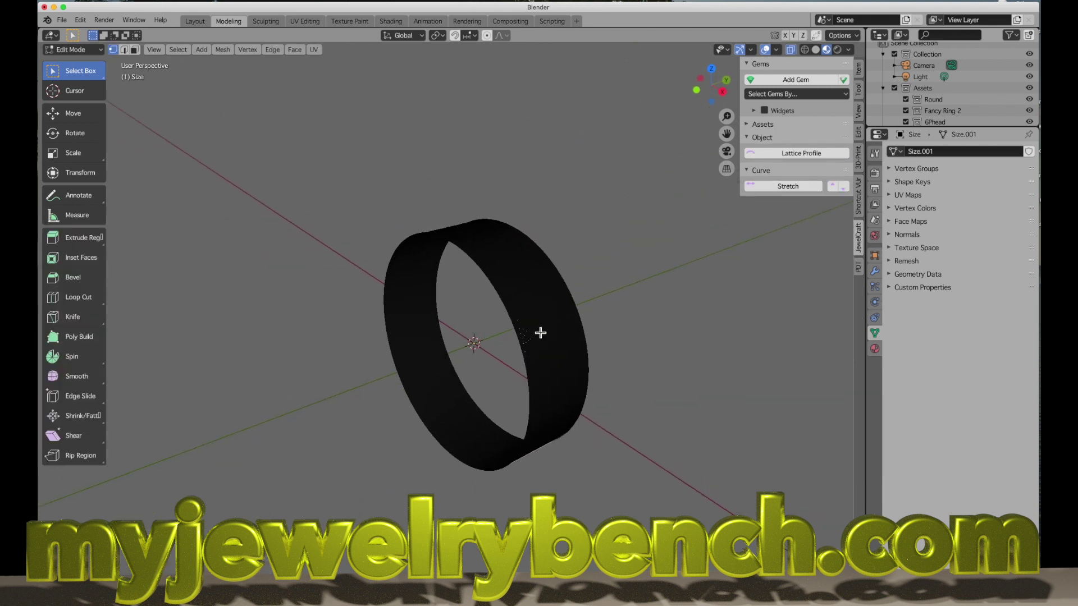
key(Tab)
key(Tab)
- Select the whole band mesh, scale it outward for a thicker wall, and return to Object Mode
key(a)
scroll(553, 340, up, 7)
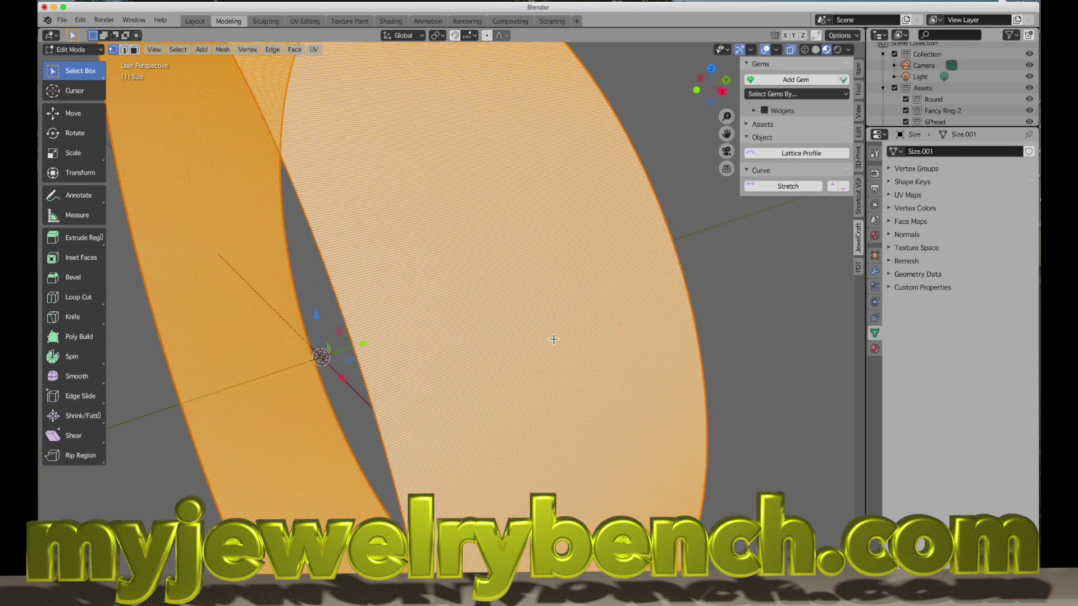
scroll(553, 339, down, 8)
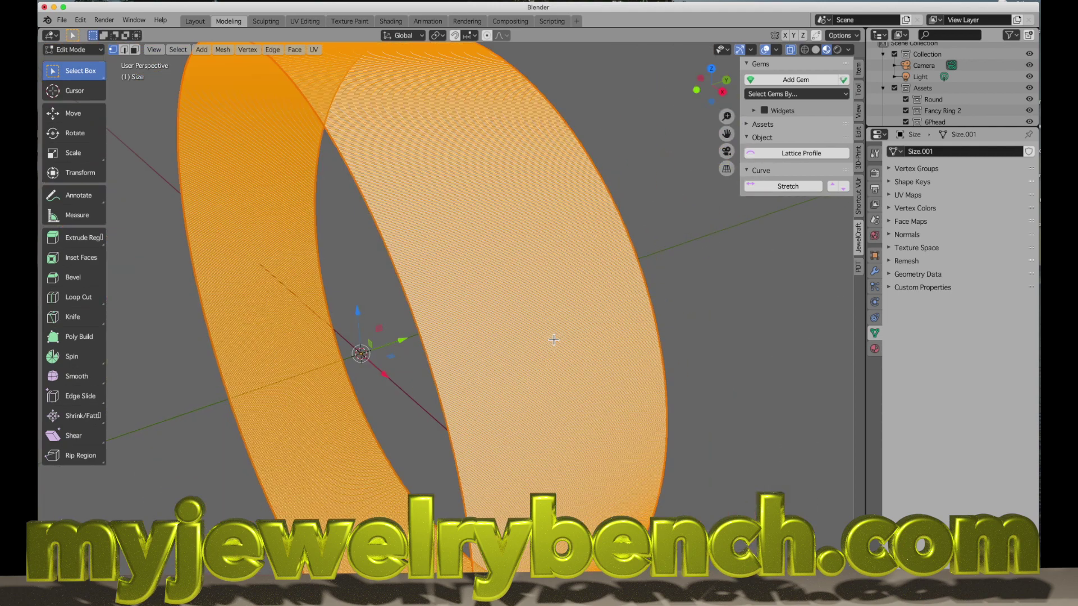
middle_drag(489, 295, 528, 279)
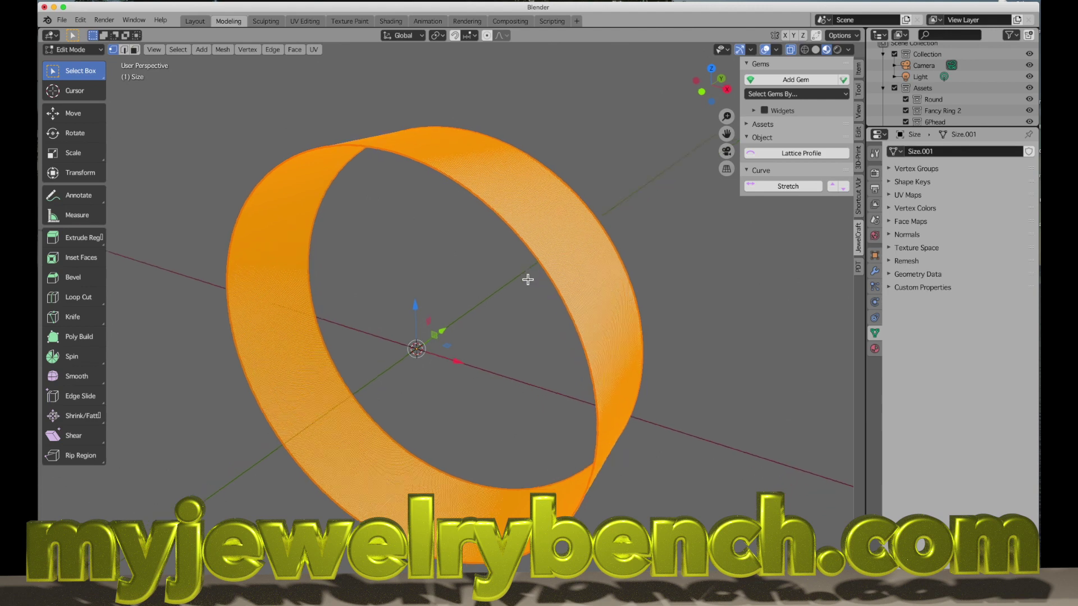
key(s)
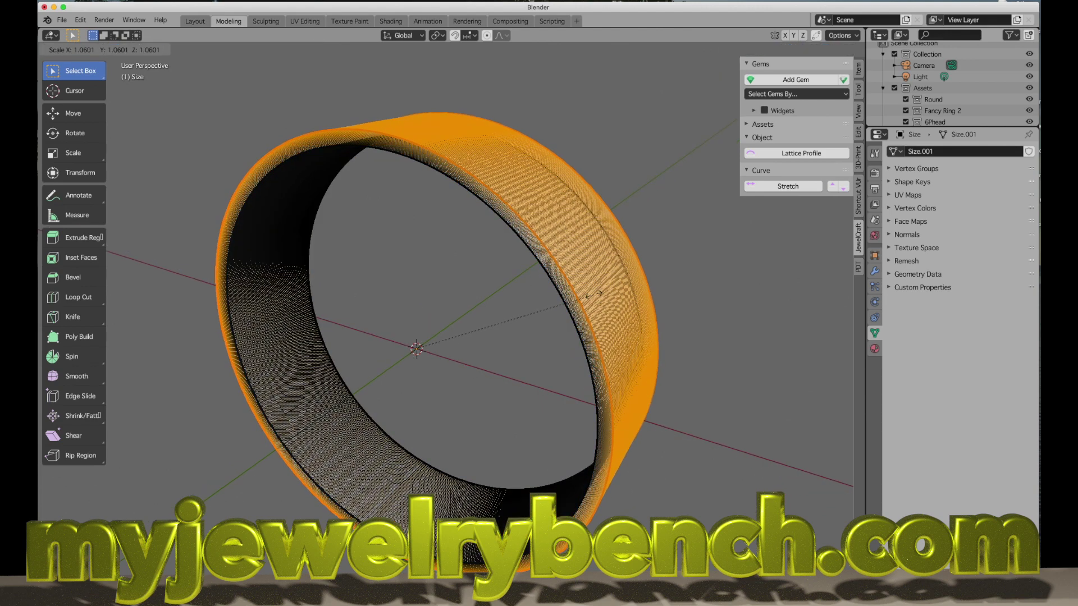
mouse_move(596, 293)
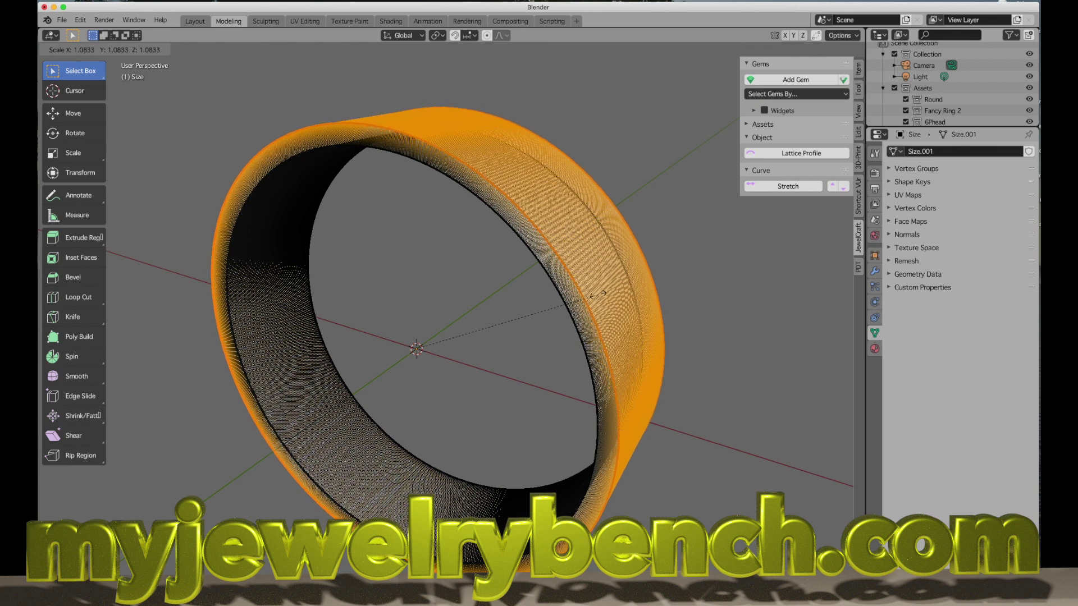
click(602, 296)
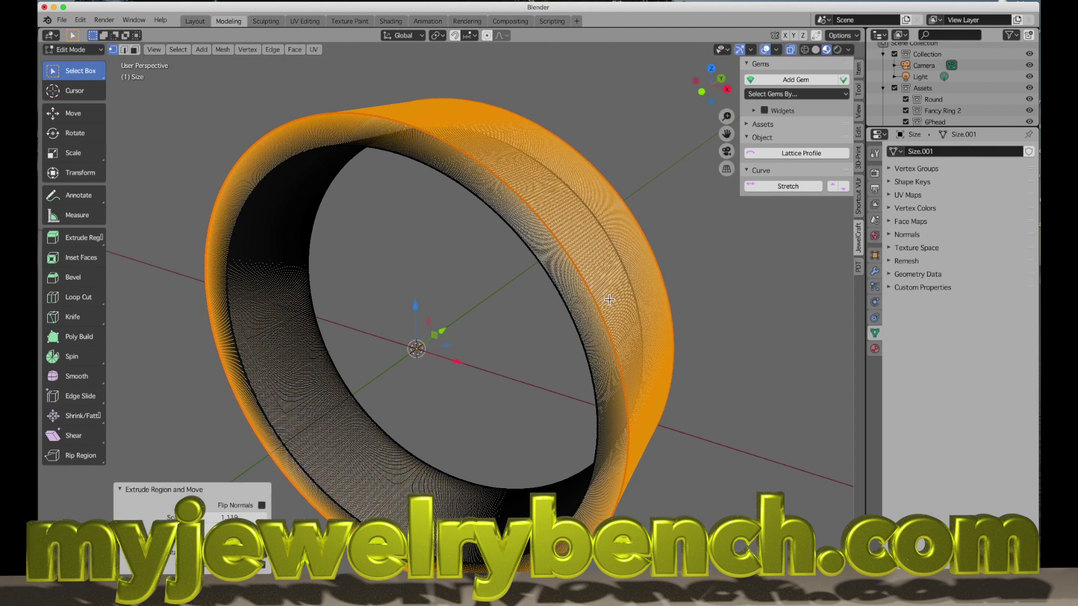
key(Tab)
middle_drag(638, 307, 487, 308)
right_click(503, 212)
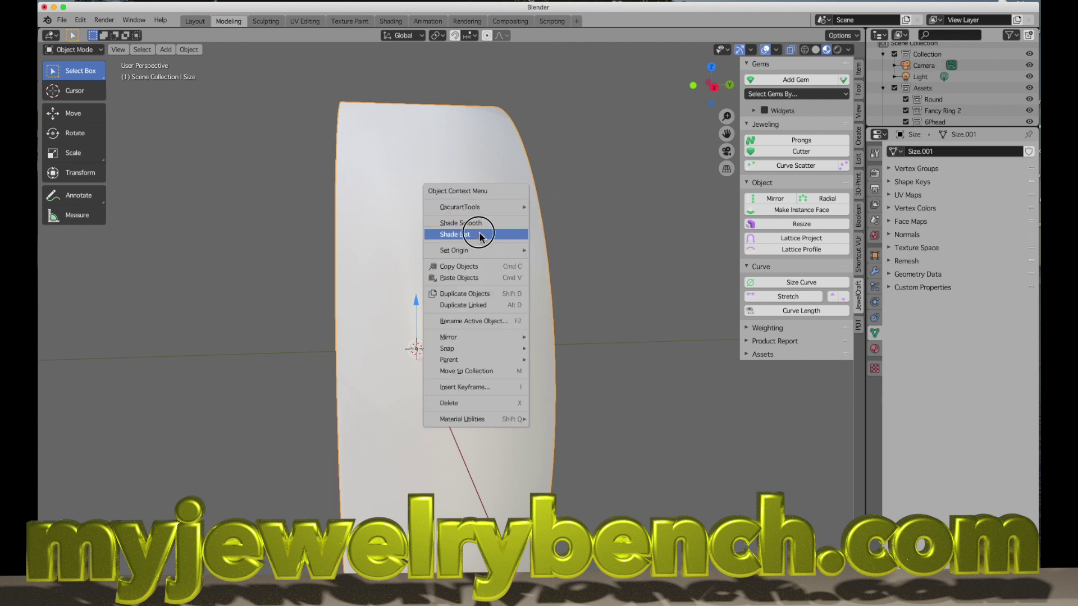
- Shade the ring smooth and show its 19.4 × 19.4 × 5.6 mm dimensions in front view
click(481, 230)
middle_drag(415, 250, 424, 284)
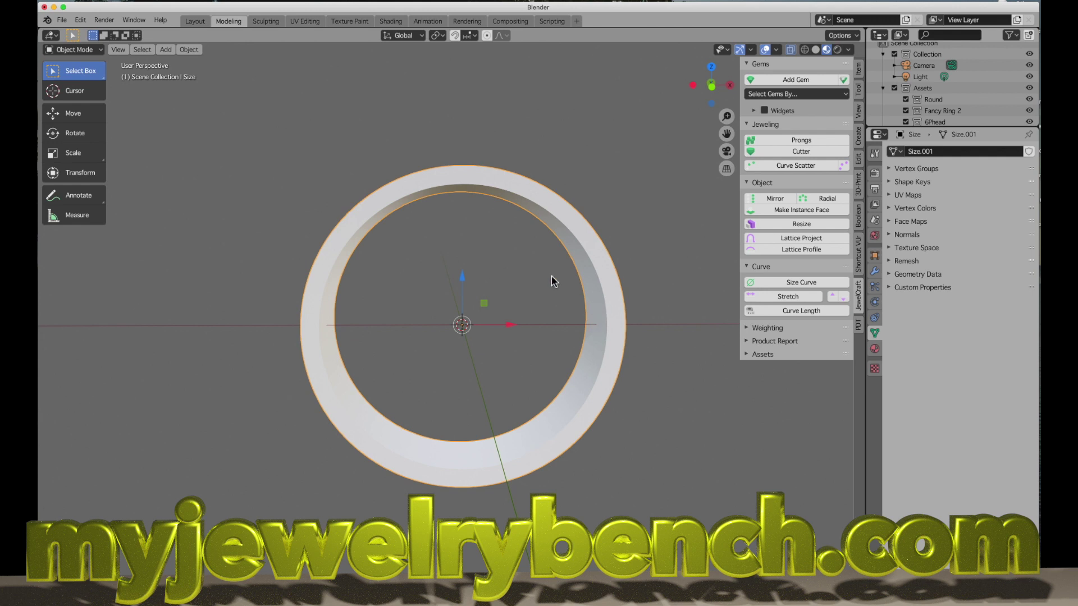
key(KP_1)
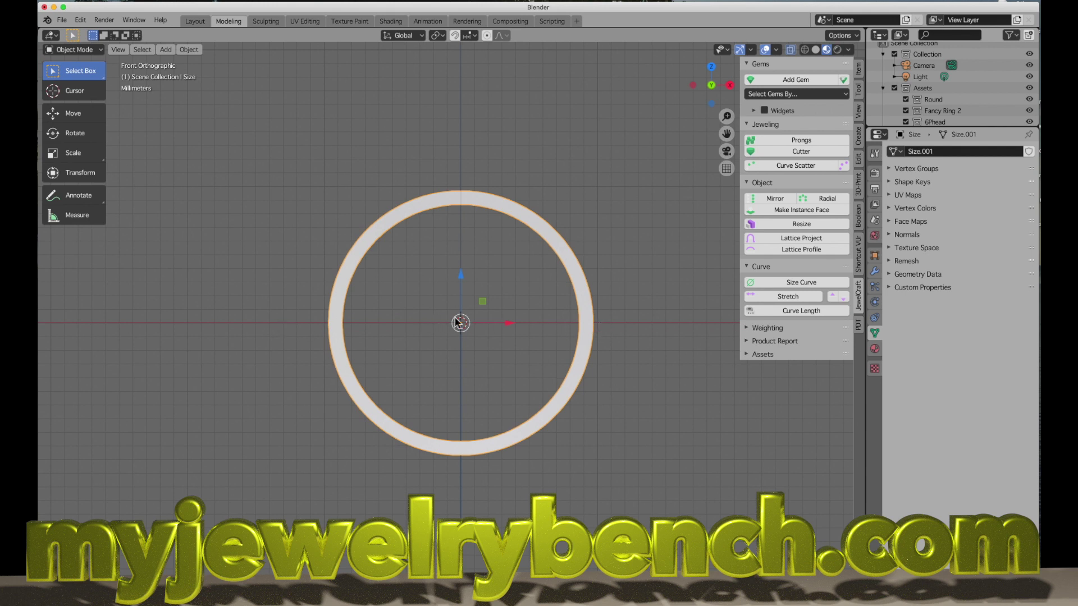
click(859, 69)
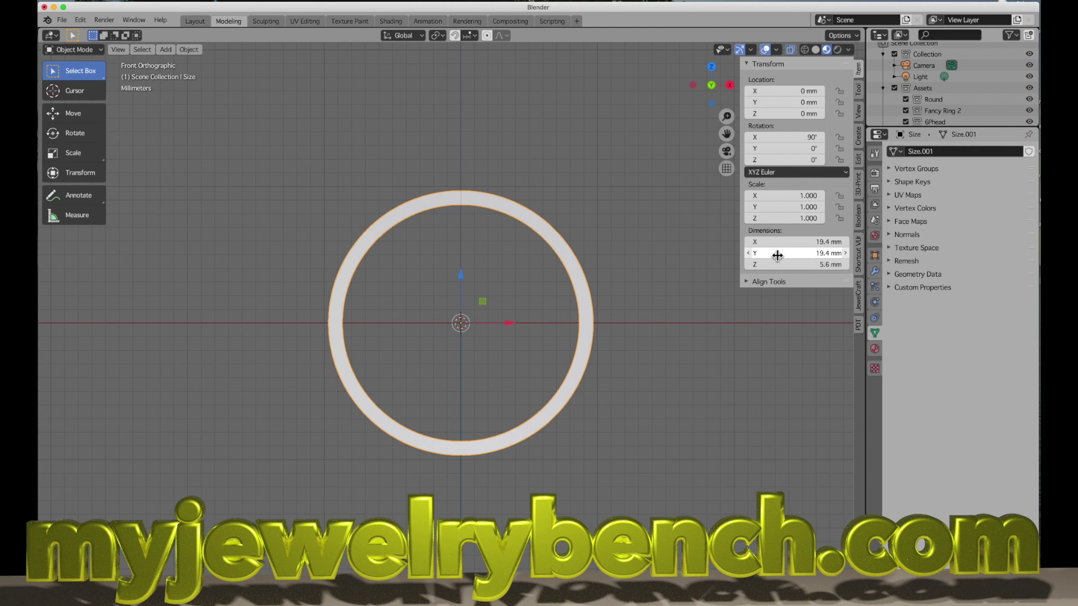
scroll(447, 315, up, 3)
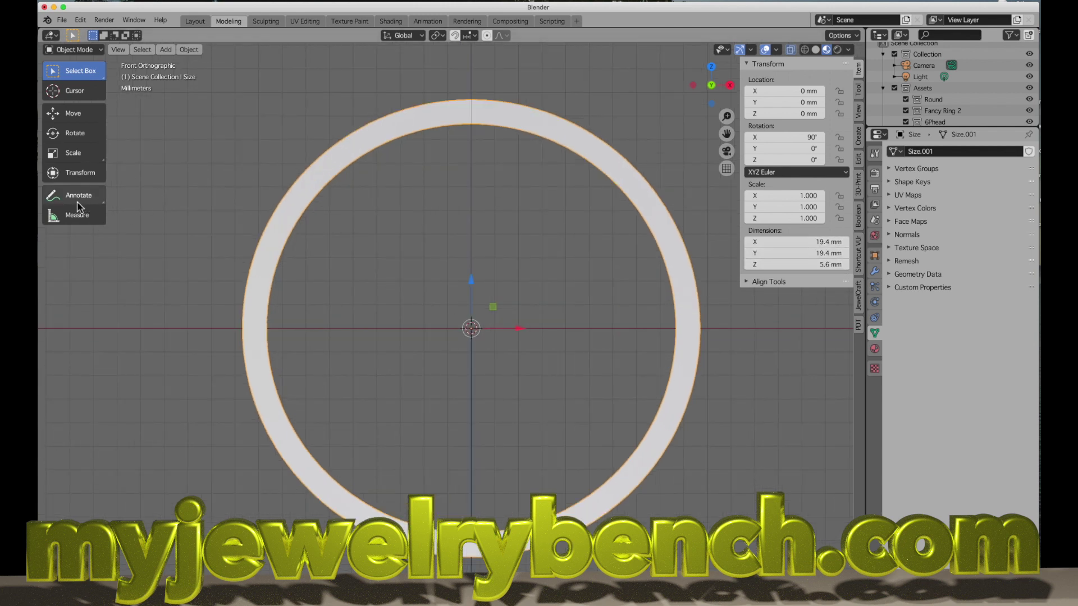
- Measure across the ring's inner opening at 17.2812 mm, then tilt the view to check it
click(74, 216)
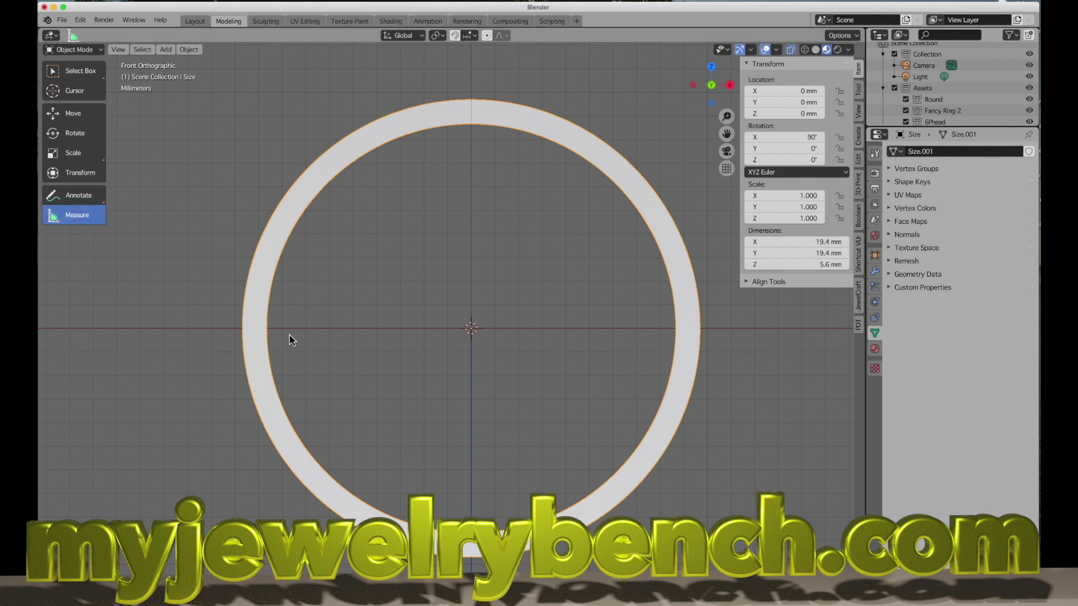
drag(269, 329, 674, 331)
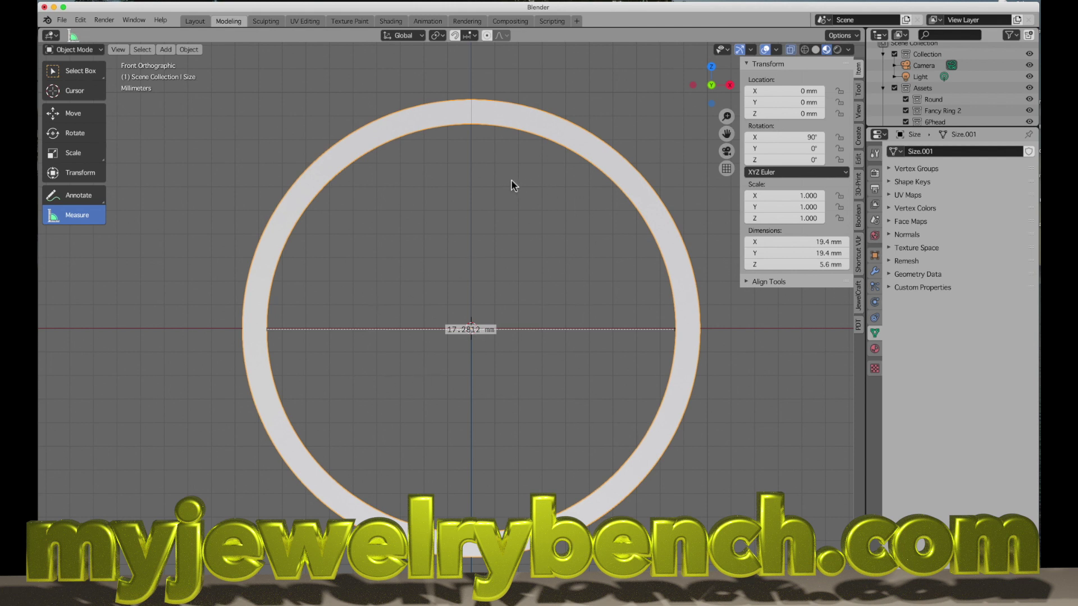
middle_drag(508, 235, 440, 265)
scroll(535, 290, down, 3)
middle_drag(534, 290, 501, 305)
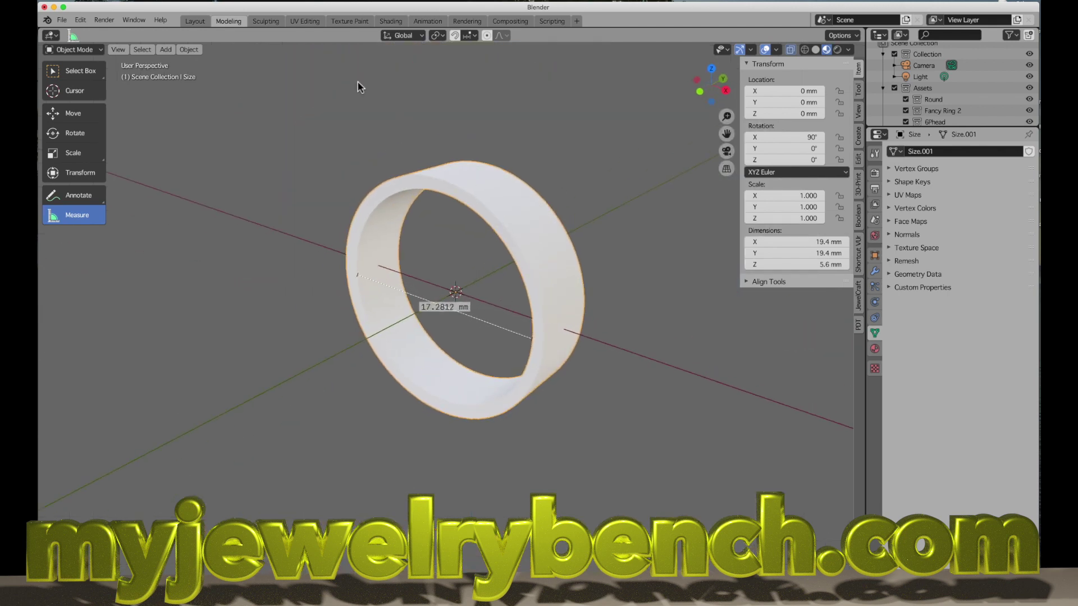
- Box-select the ring and diamond together and delete both, leaving an empty viewport
click(63, 20)
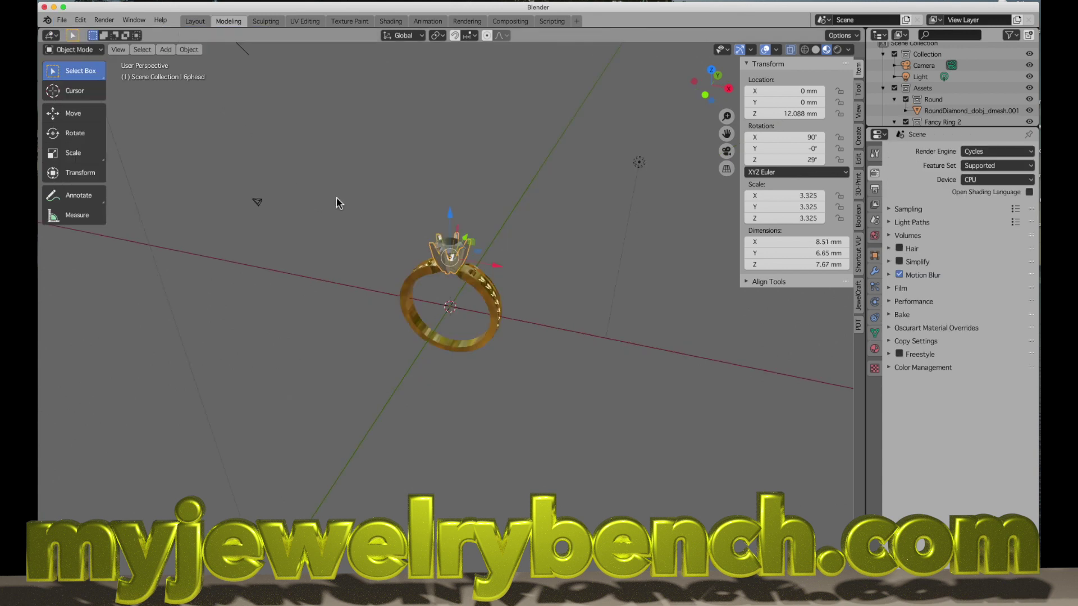
drag(355, 211, 578, 402)
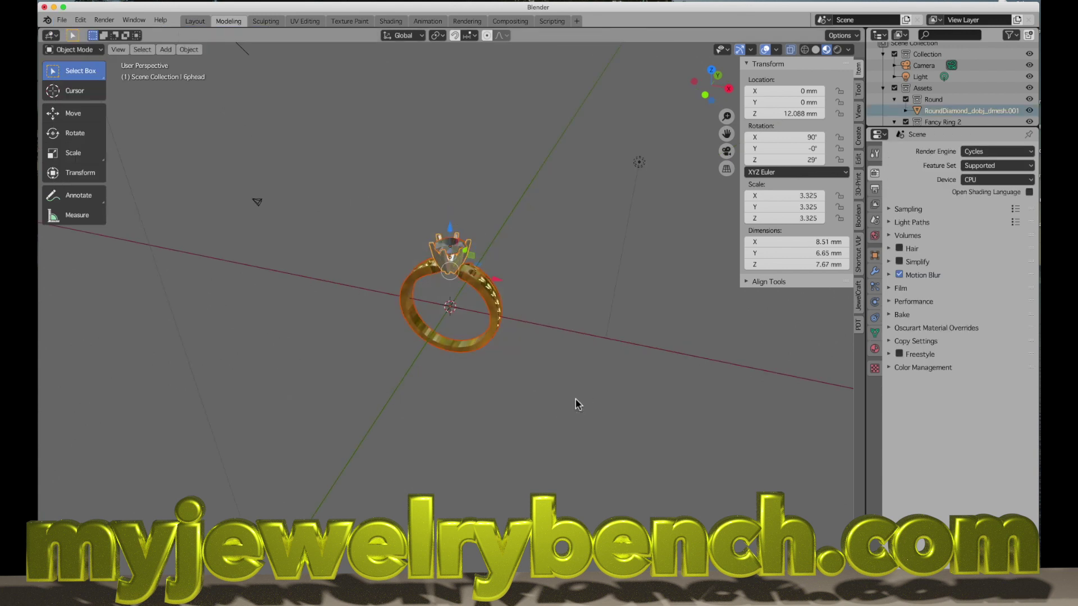
key(x)
click(577, 400)
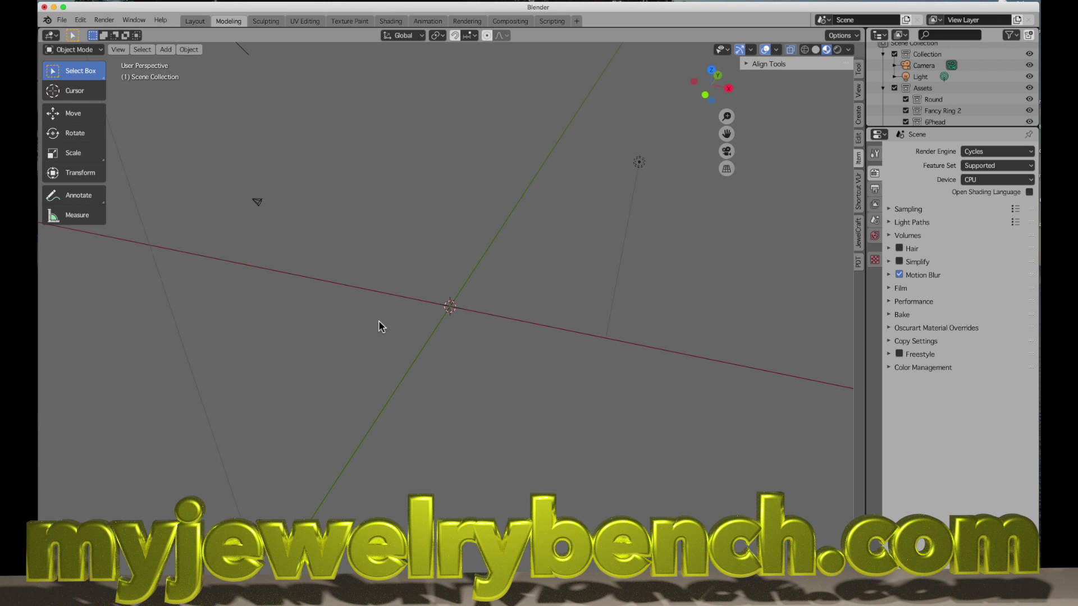
- Add a UV sphere at the origin and scale it down to 28.3 mm
key(shift+a)
mouse_move(380, 291)
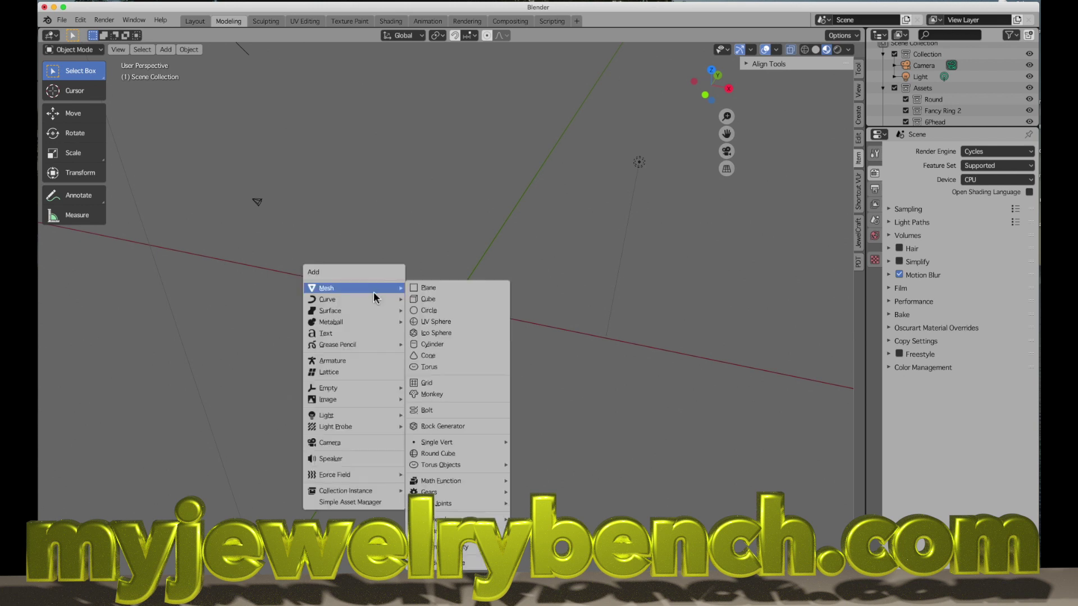
click(460, 321)
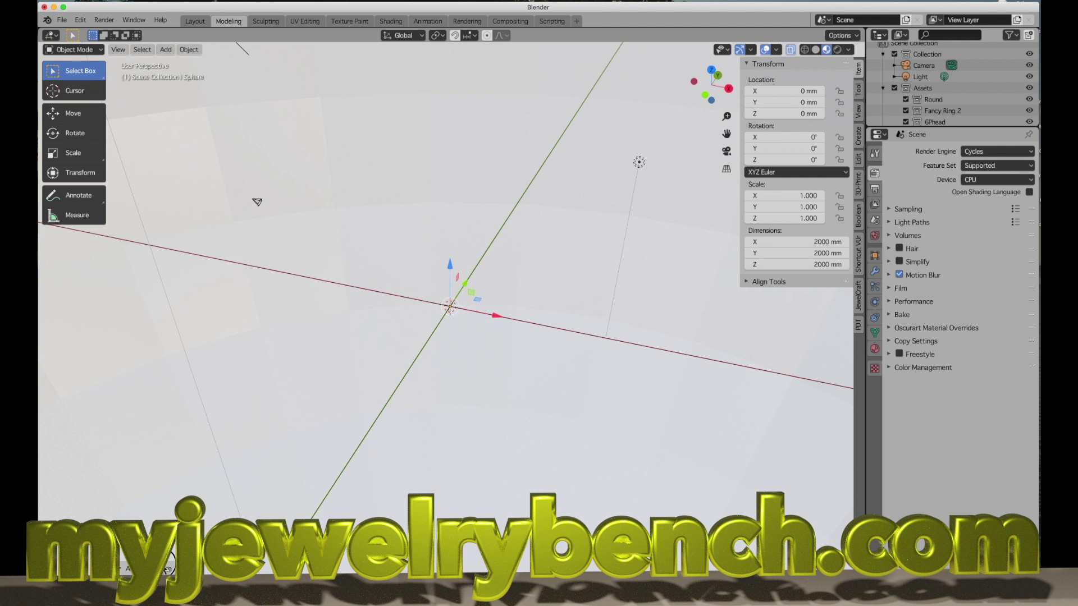
key(s)
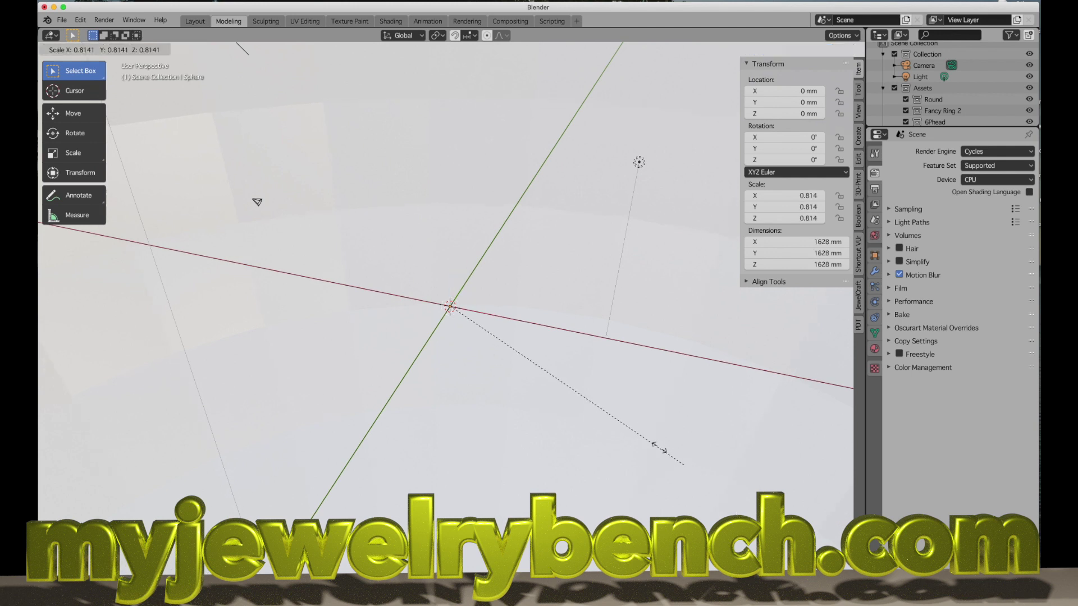
click(455, 315)
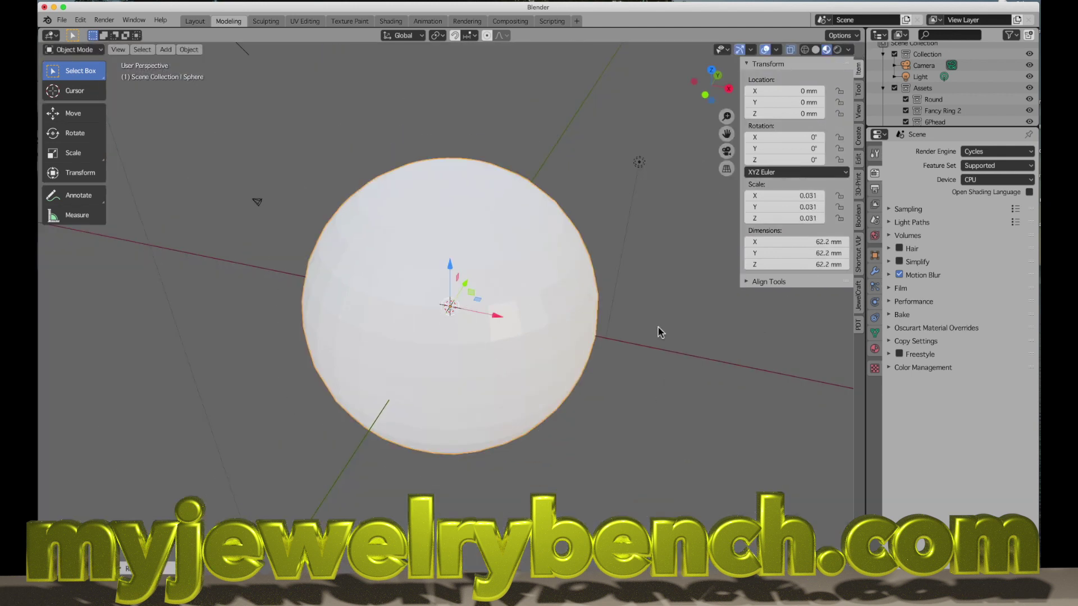
key(s)
click(449, 350)
scroll(449, 350, up, 2)
middle_drag(449, 349, 475, 305)
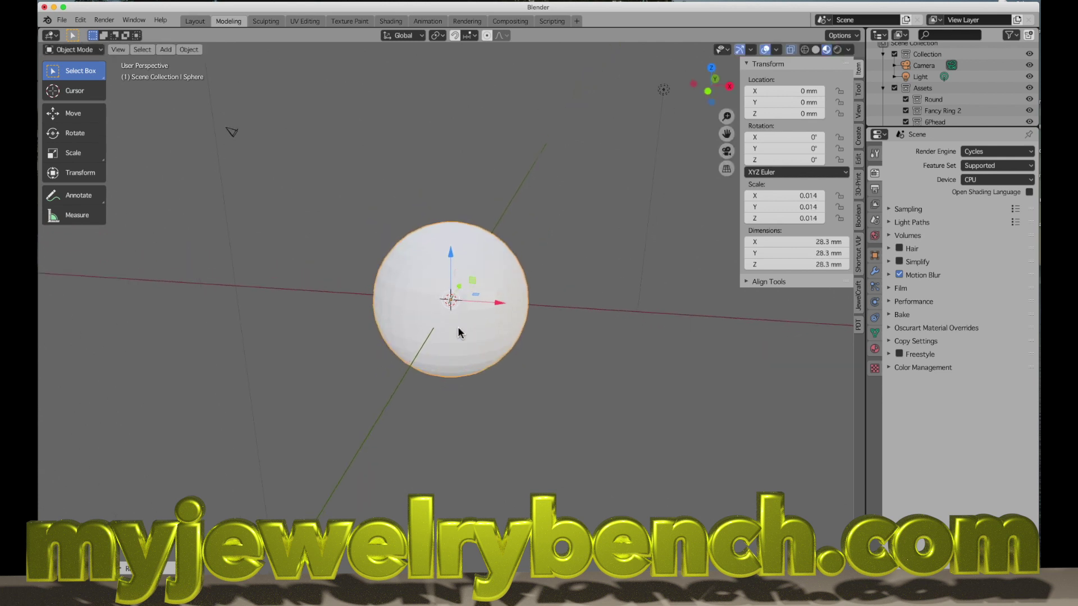
middle_drag(558, 308, 501, 314)
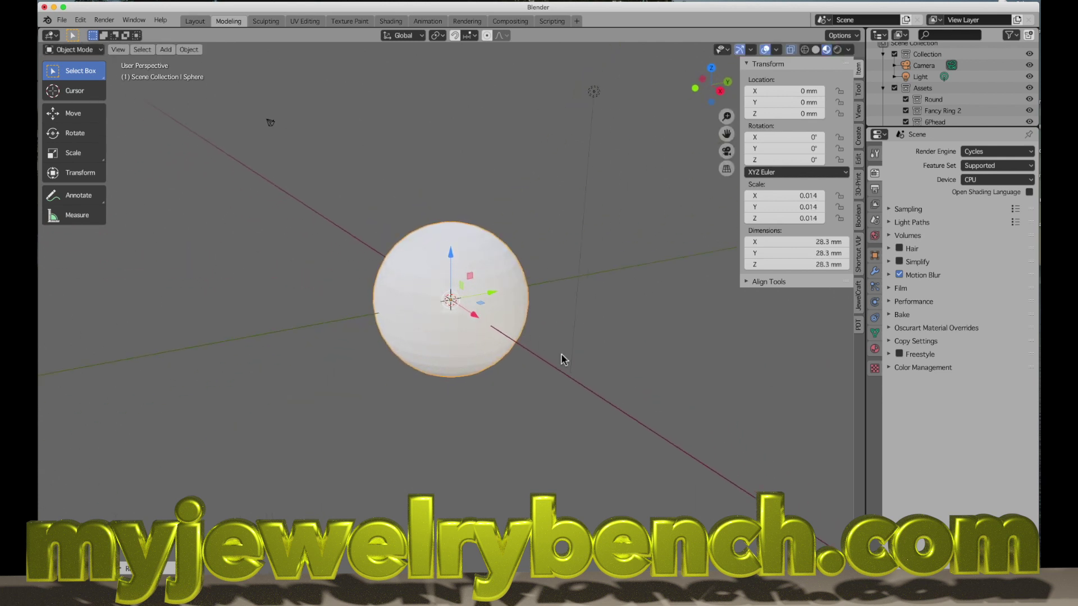
- Flatten the sphere to 21.9 mm in Y and stretch it to 31.6 mm in Z
key(s)
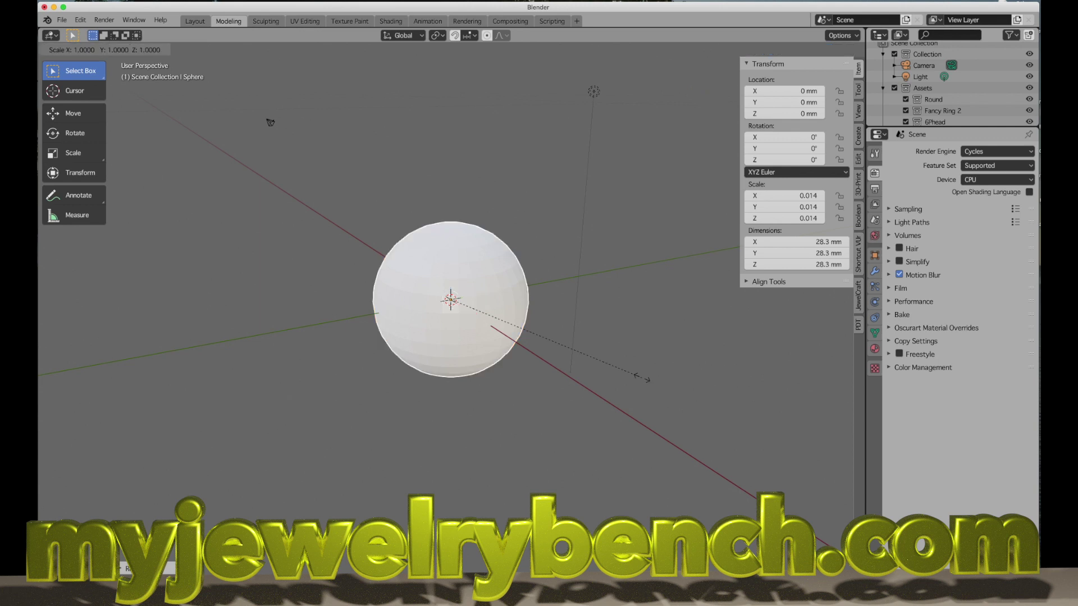
key(y)
click(593, 371)
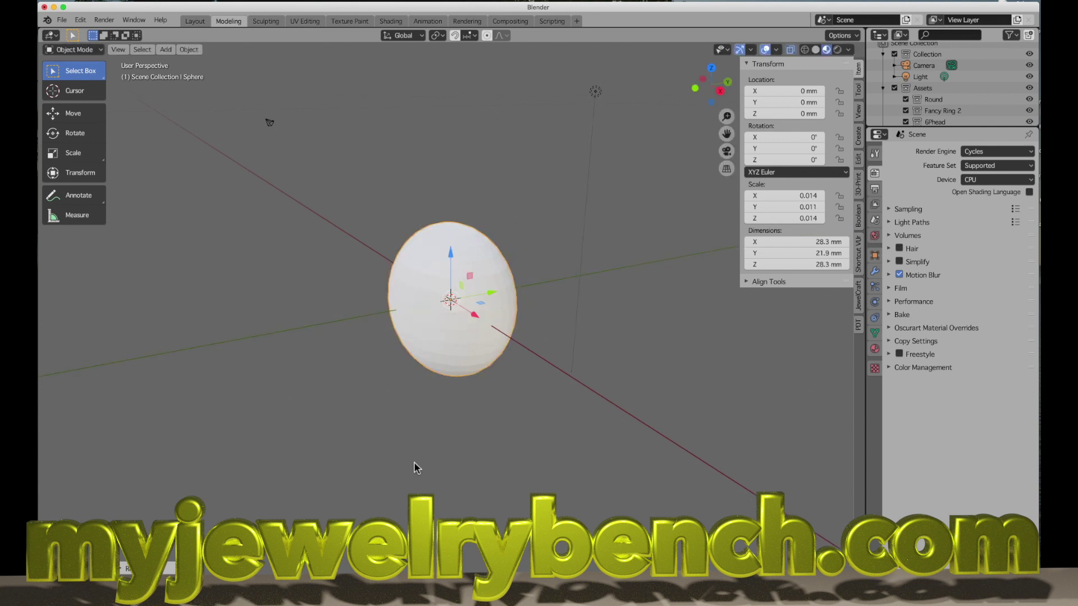
middle_drag(413, 462, 451, 443)
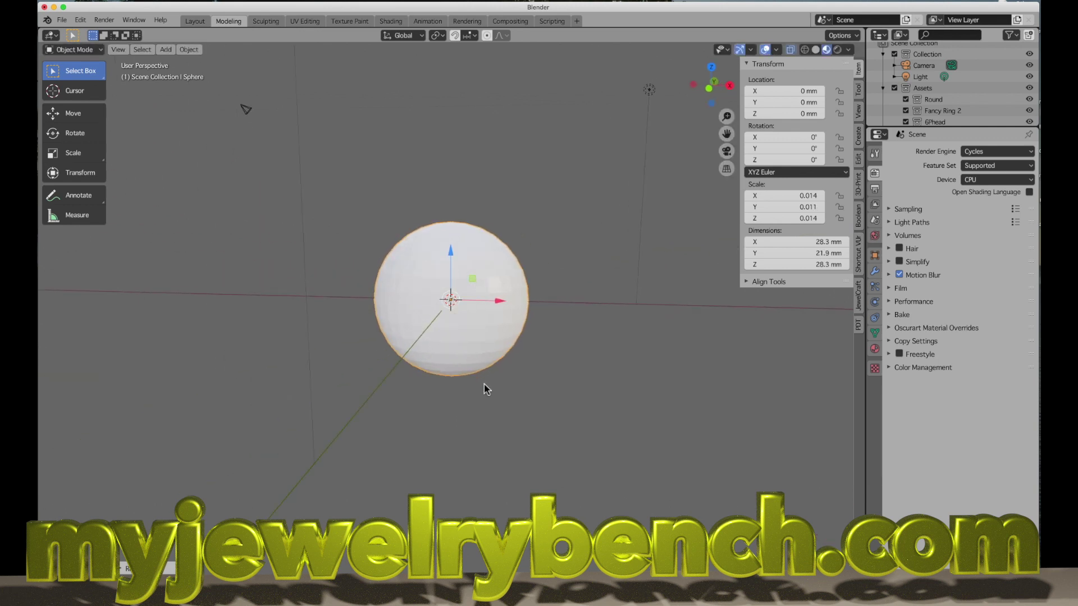
key(s)
key(z)
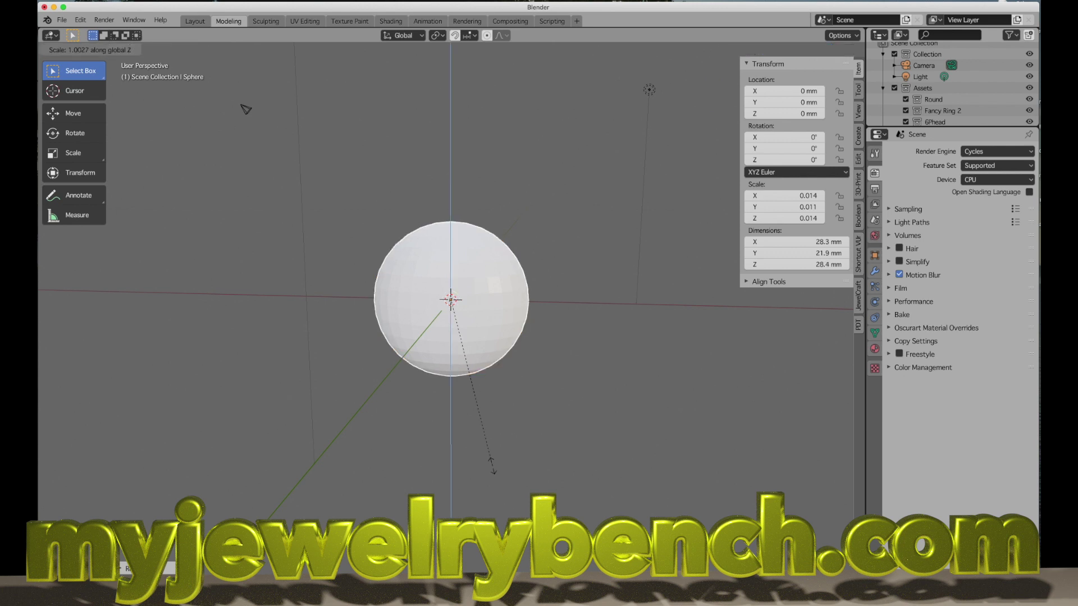
click(499, 485)
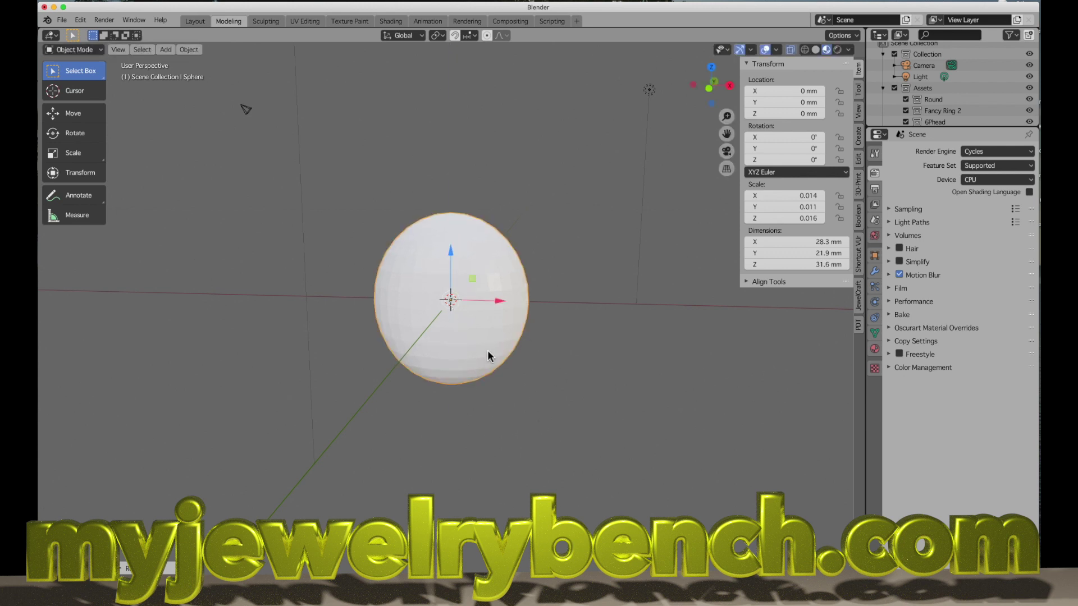
key(shift+a)
mouse_move(523, 366)
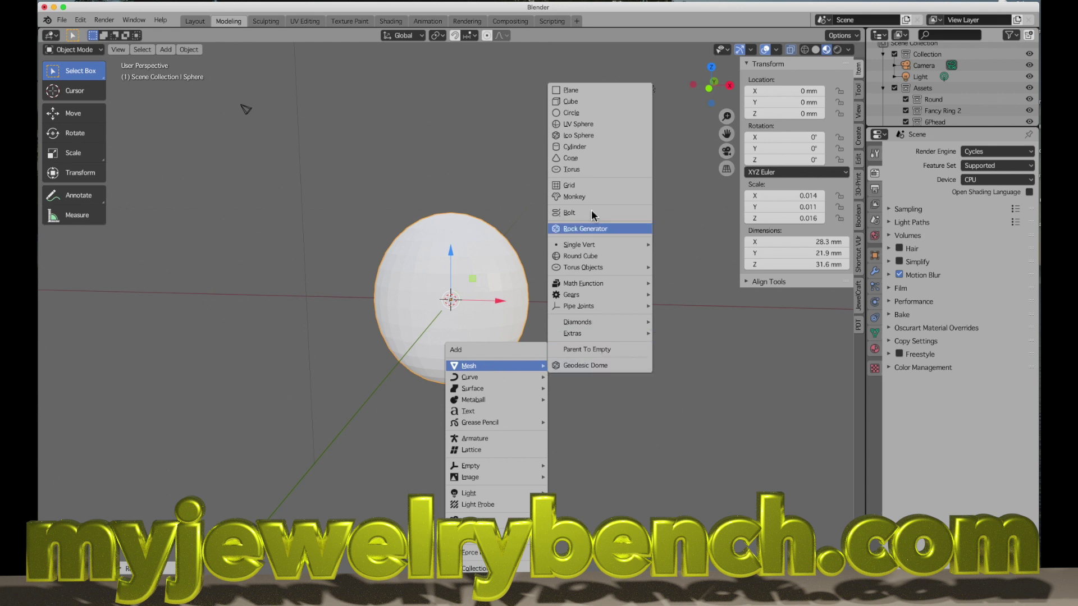
- Add a cylinder and set its dimensions to 17.3 × 17.3 × 20 mm
click(578, 150)
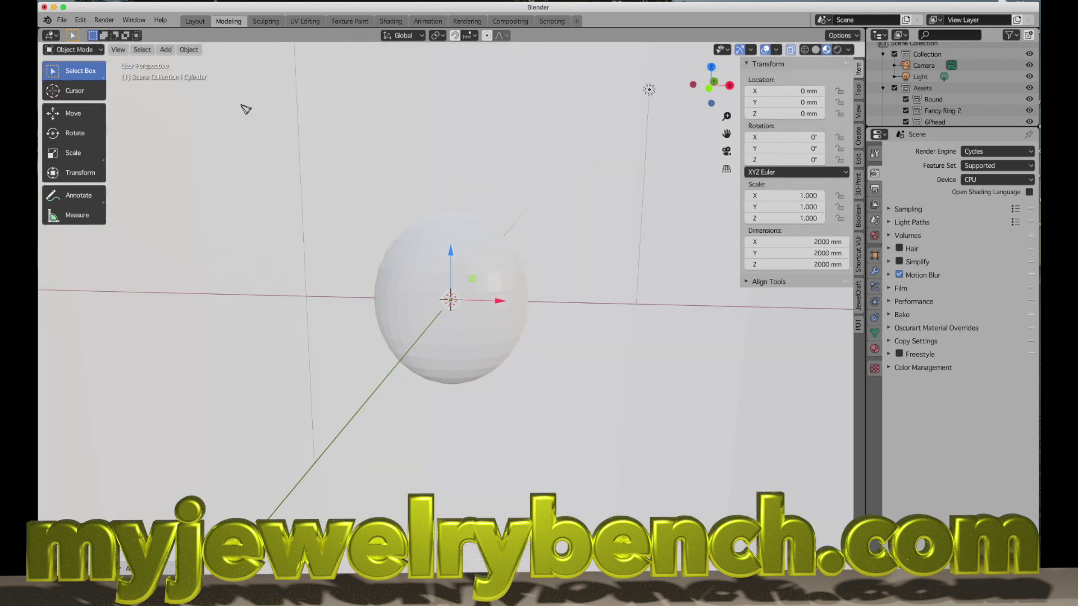
click(803, 242)
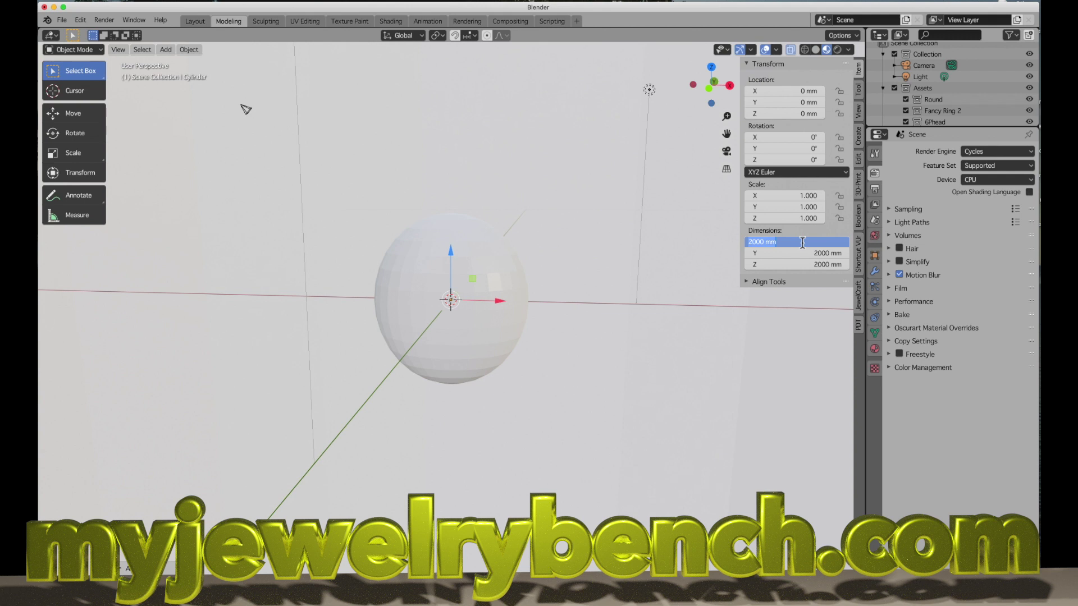
text(17.3)
key(Tab)
text(17)
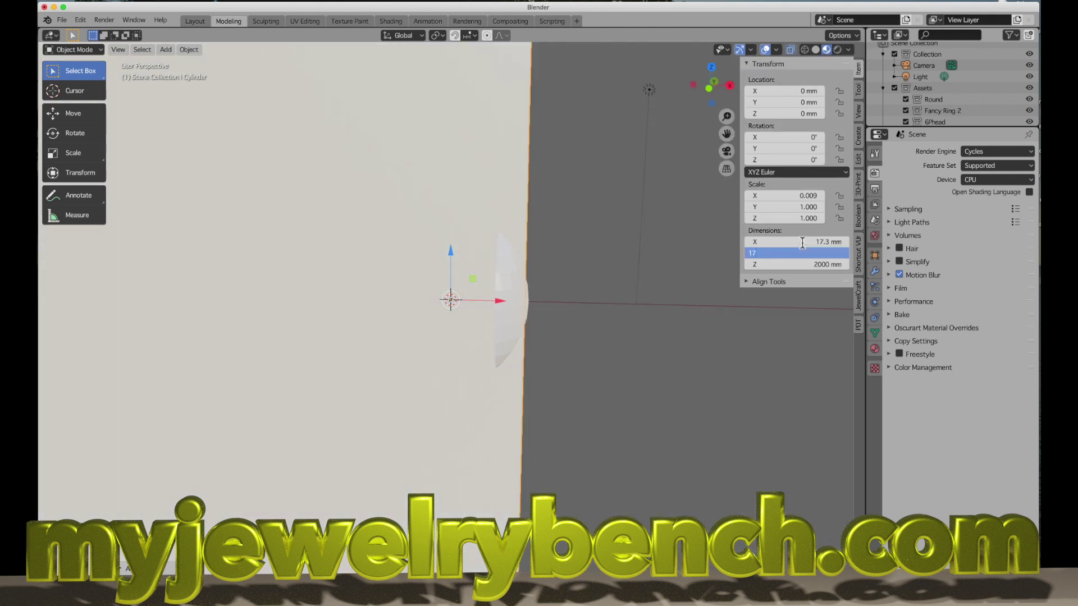
text(.3)
key(Tab)
text(20)
key(Return)
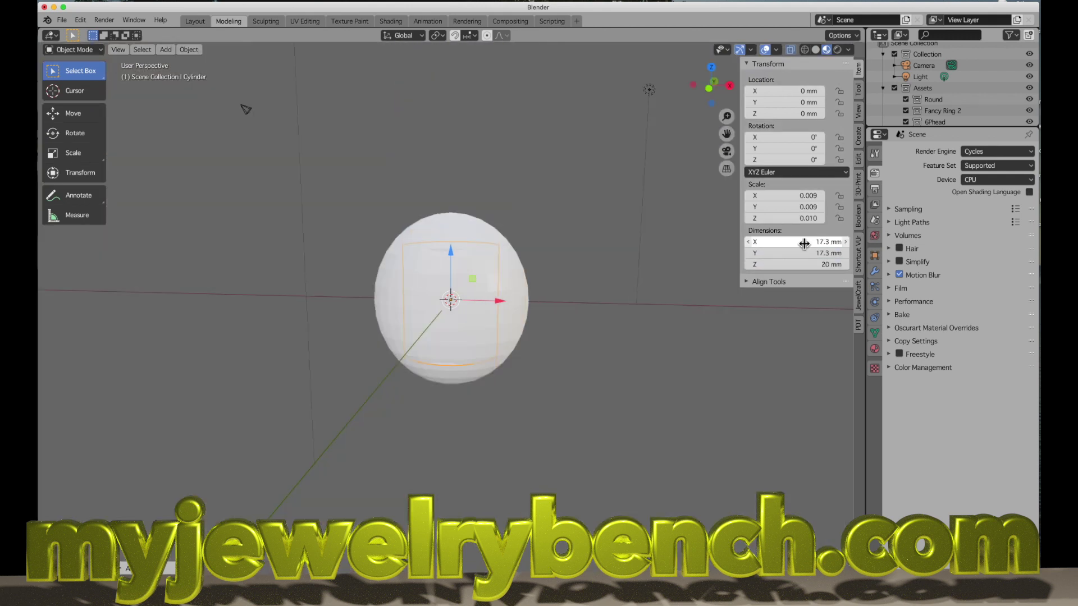
- Rotate the cylinder 90° on X and stretch it along Y to 31.5 mm
text(rx90)
key(Return)
middle_drag(512, 379, 437, 328)
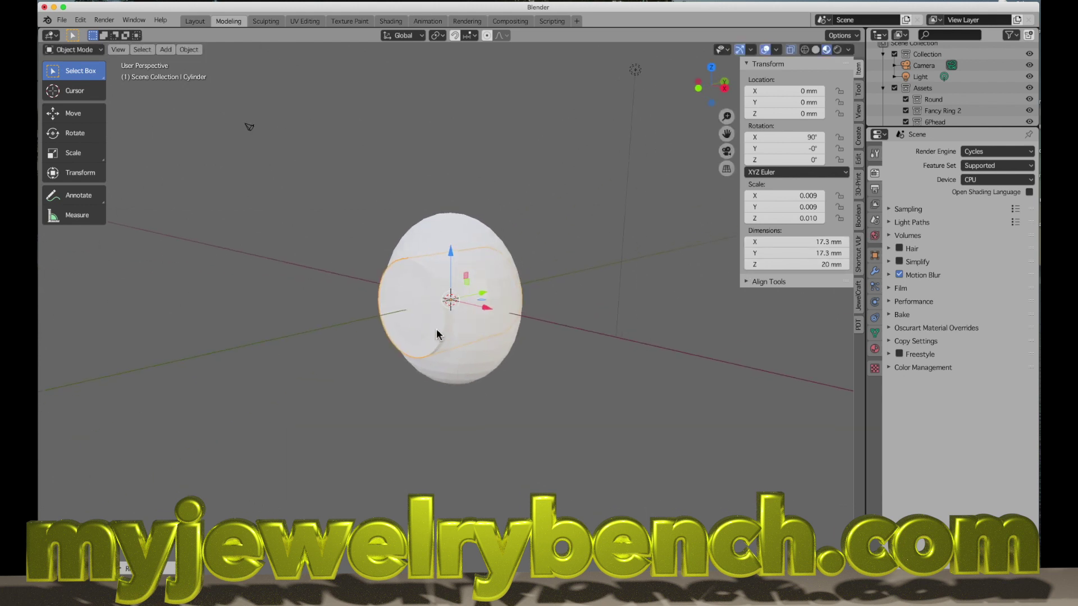
middle_drag(541, 389, 473, 506)
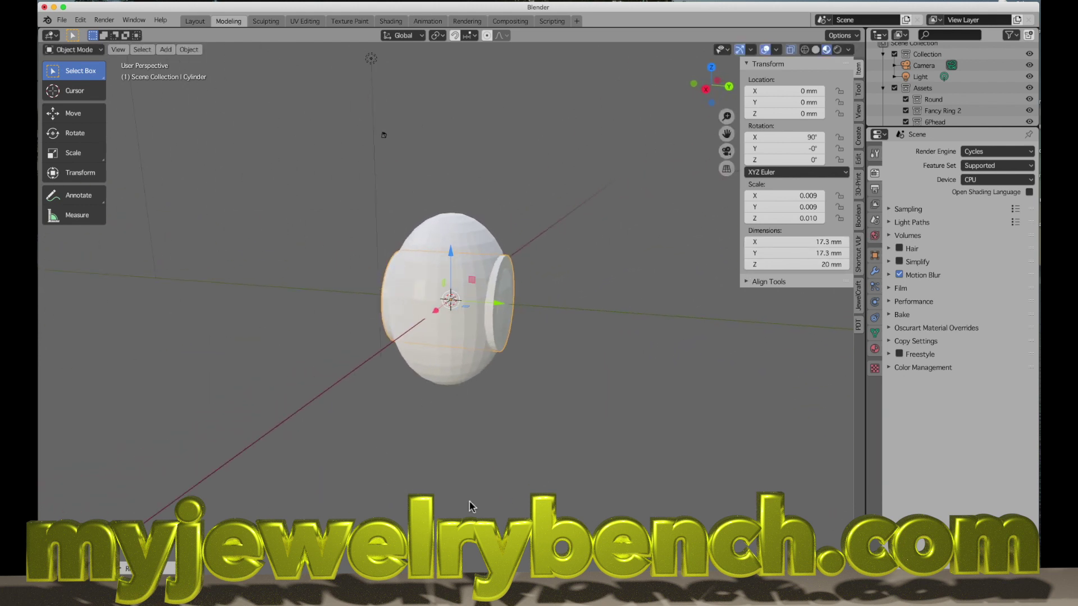
key(s)
key(y)
click(401, 470)
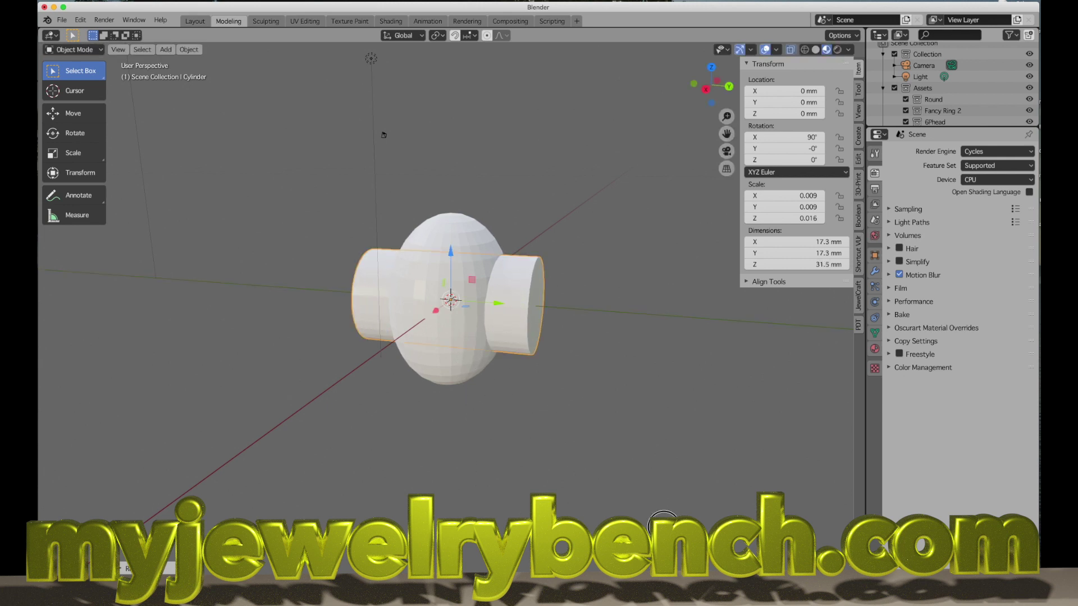
key(KP_1)
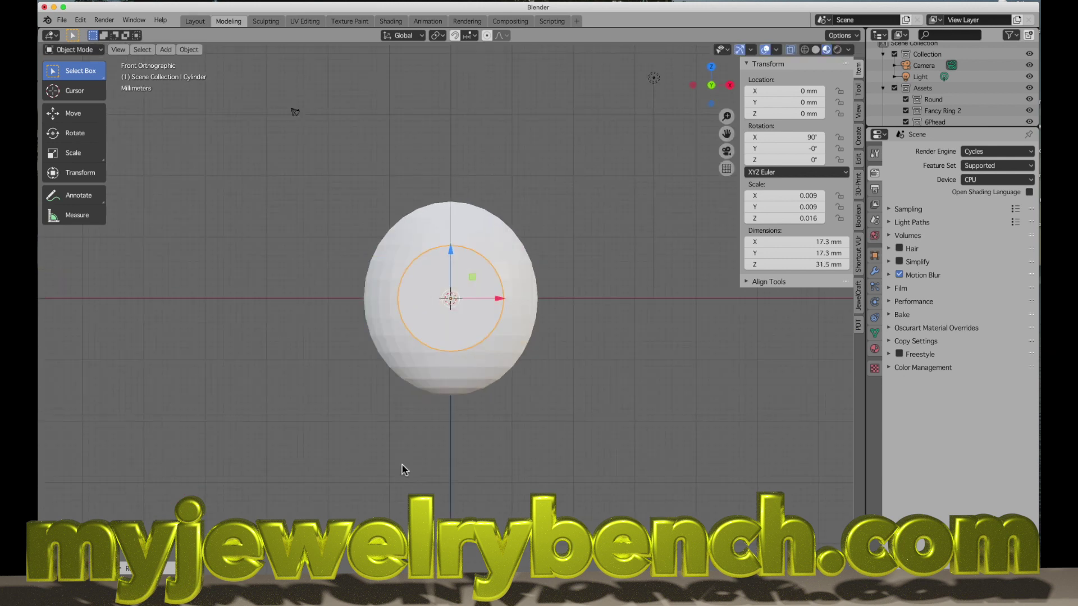
- Lower the cylinder to Z −3.92 mm and shrink the sphere to 24.9 × 19.2 × 27.7 mm
drag(451, 250, 451, 280)
click(500, 229)
key(s)
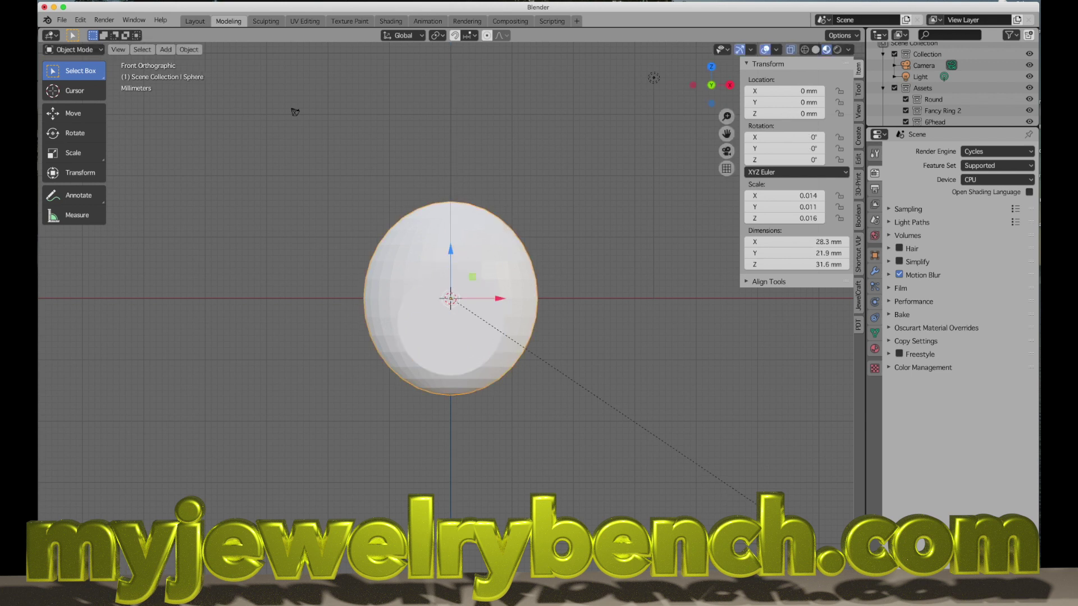
click(729, 504)
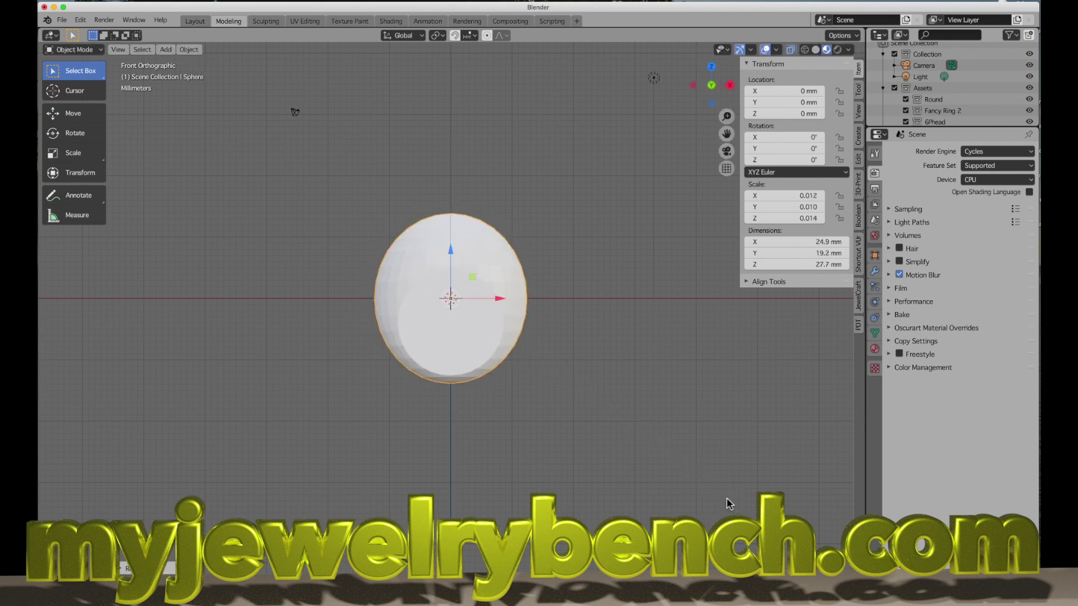
- Select the cylinder, then add the sphere as the active object for the boolean cut
click(477, 322)
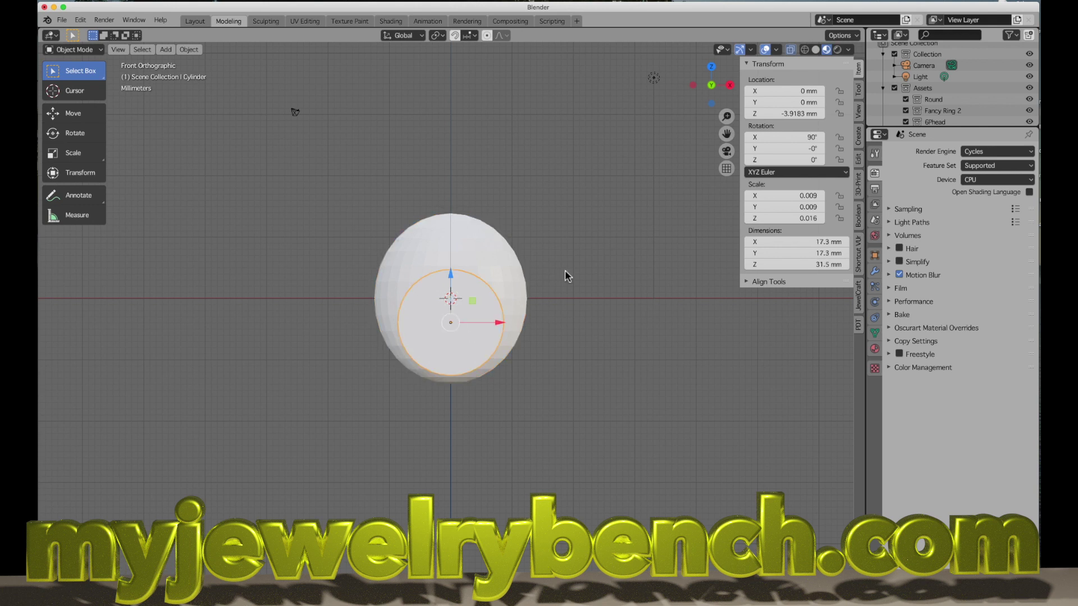
click(452, 247)
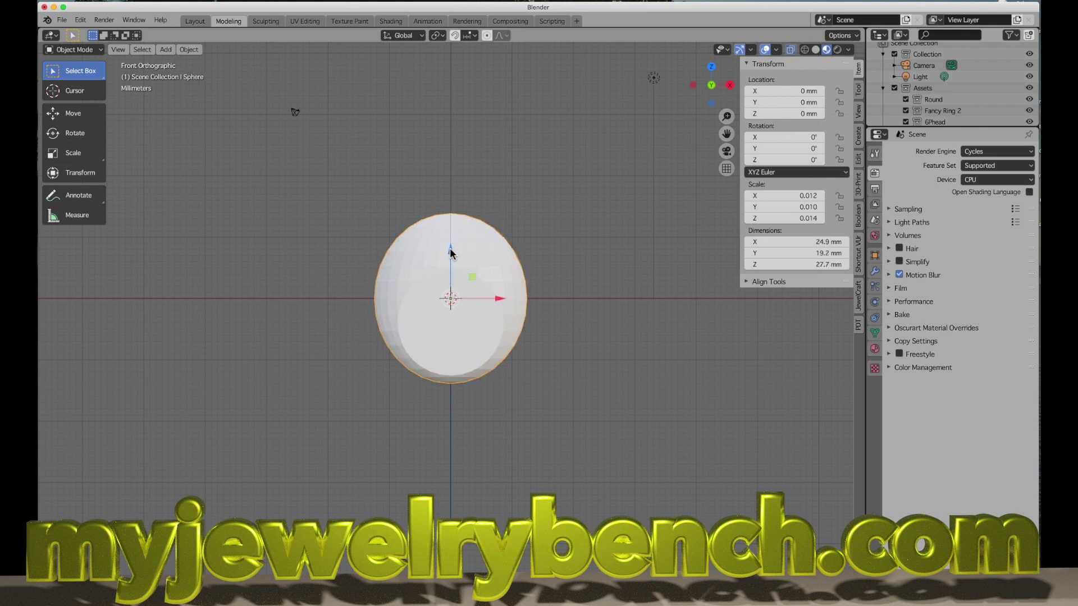
click(450, 249)
click(450, 276)
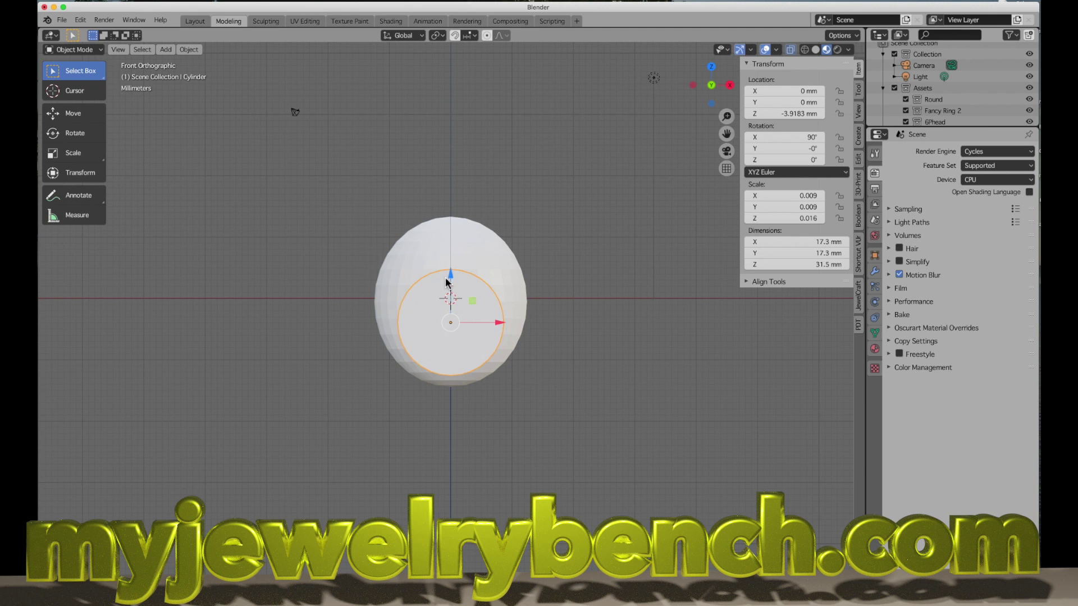
mouse_move(471, 331)
middle_down()
mouse_move(479, 355)
mouse_move(466, 328)
middle_up()
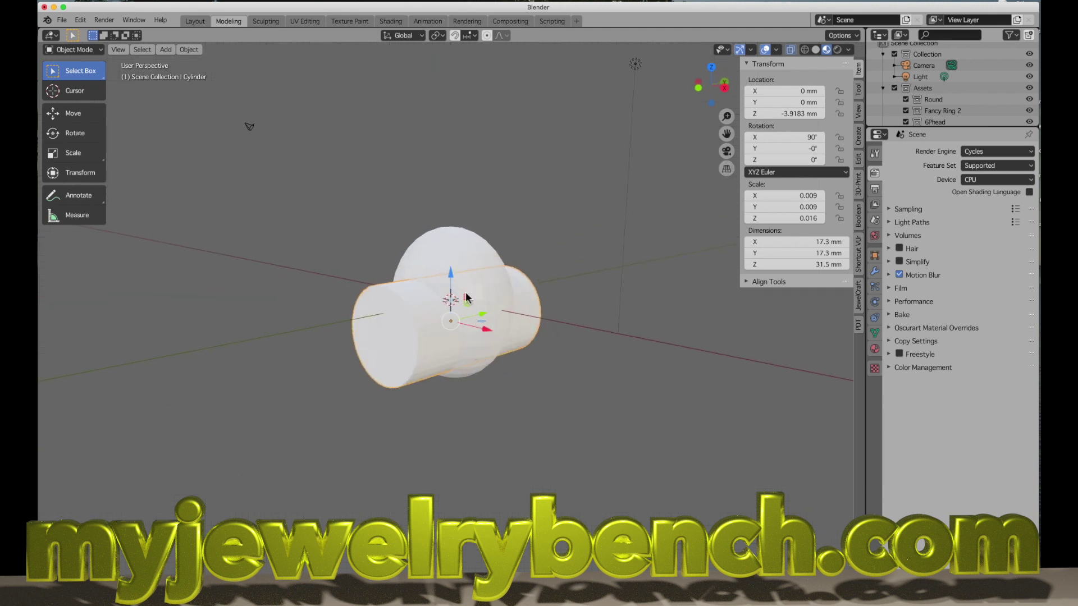
shift+click(440, 243)
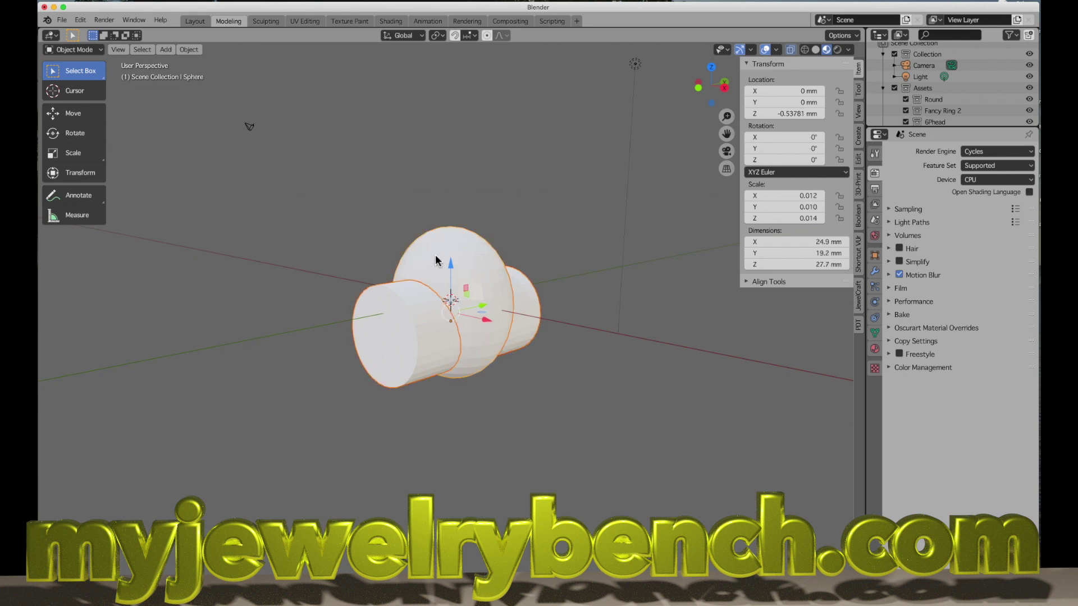
click(858, 215)
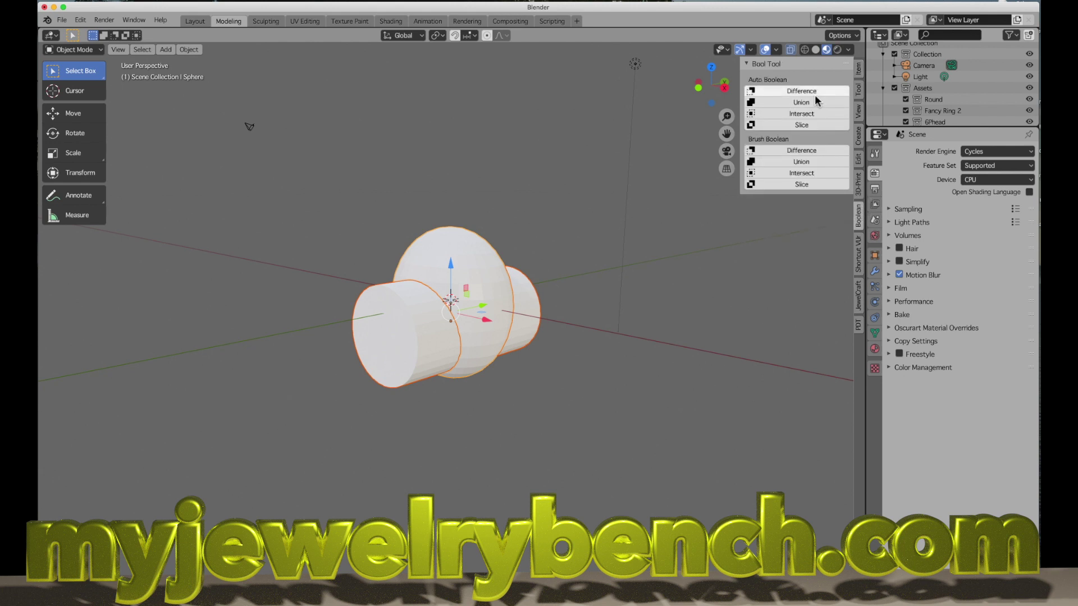
- Apply an Auto Boolean Difference to subtract the cylinder, then inspect the finger hole
click(802, 91)
middle_drag(457, 234, 513, 233)
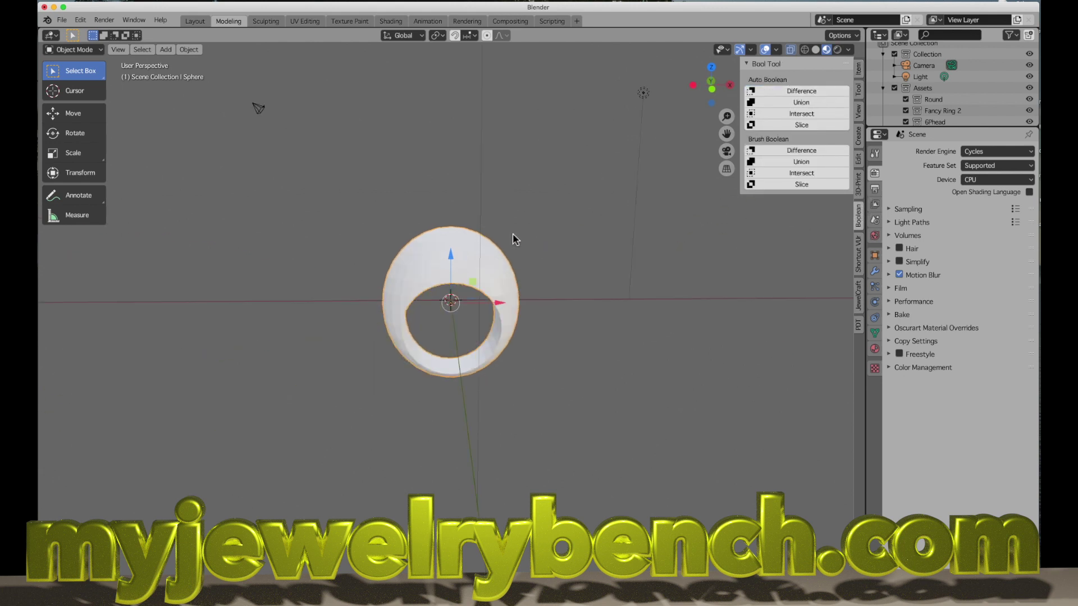
key(KP_1)
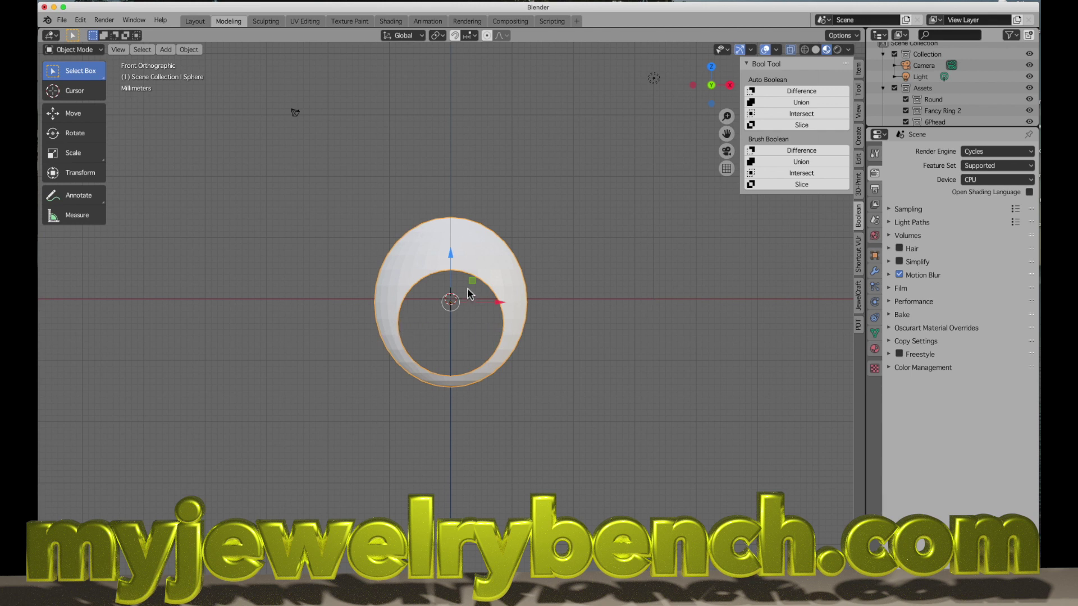
middle_drag(415, 232, 498, 240)
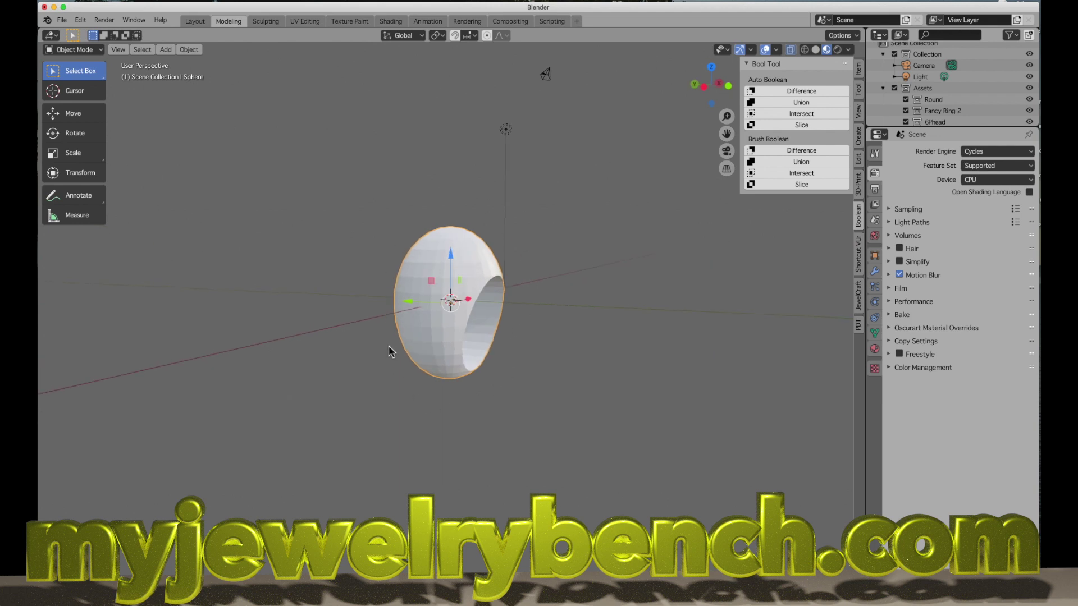
middle_drag(530, 323, 447, 319)
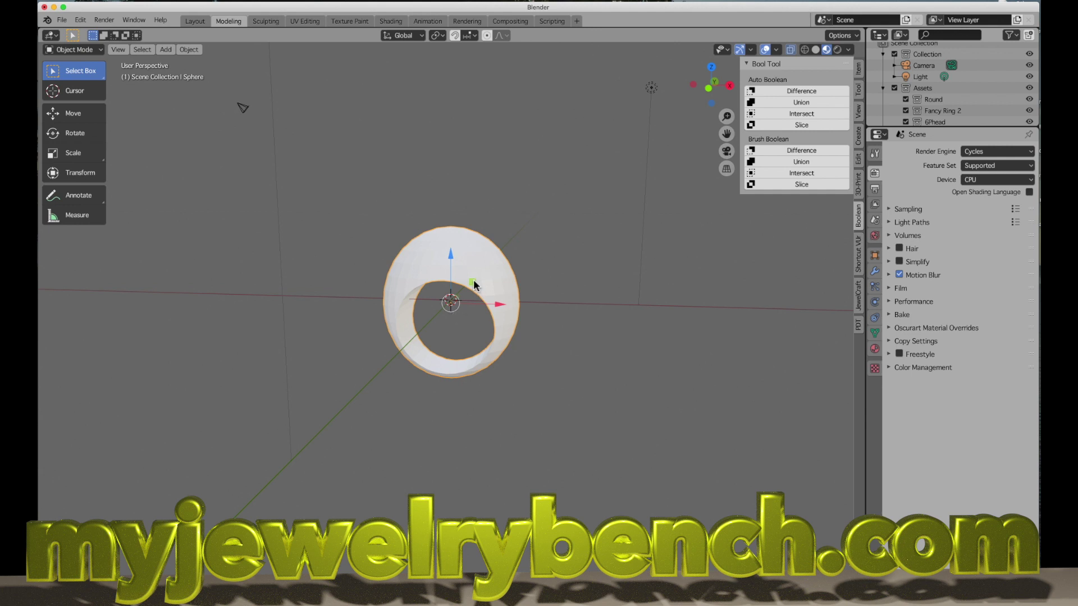
scroll(458, 247, down, 2)
scroll(449, 305, up, 3)
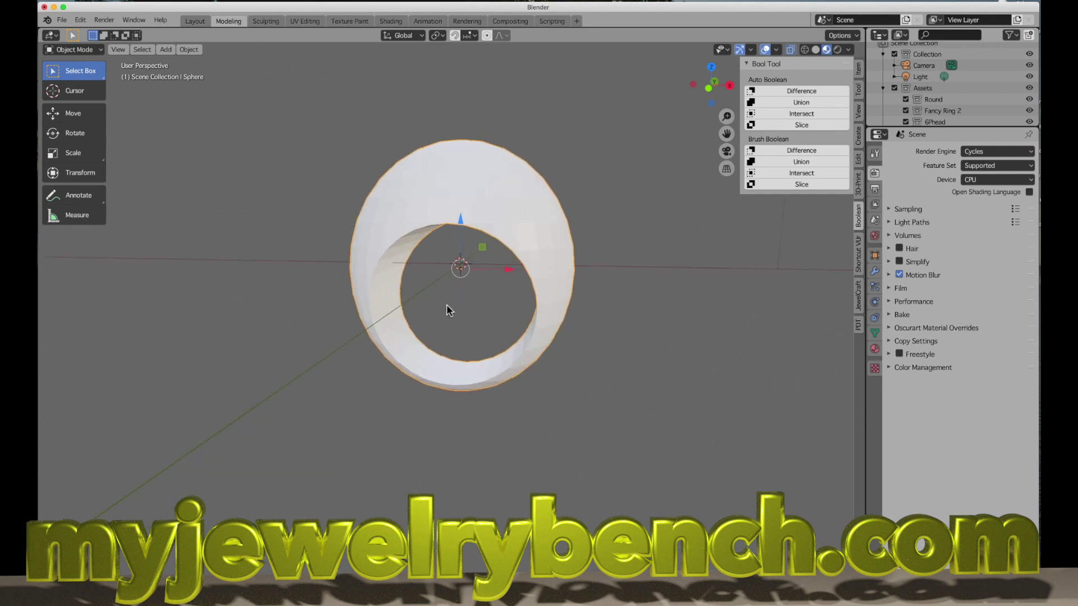
middle_drag(447, 305, 478, 307)
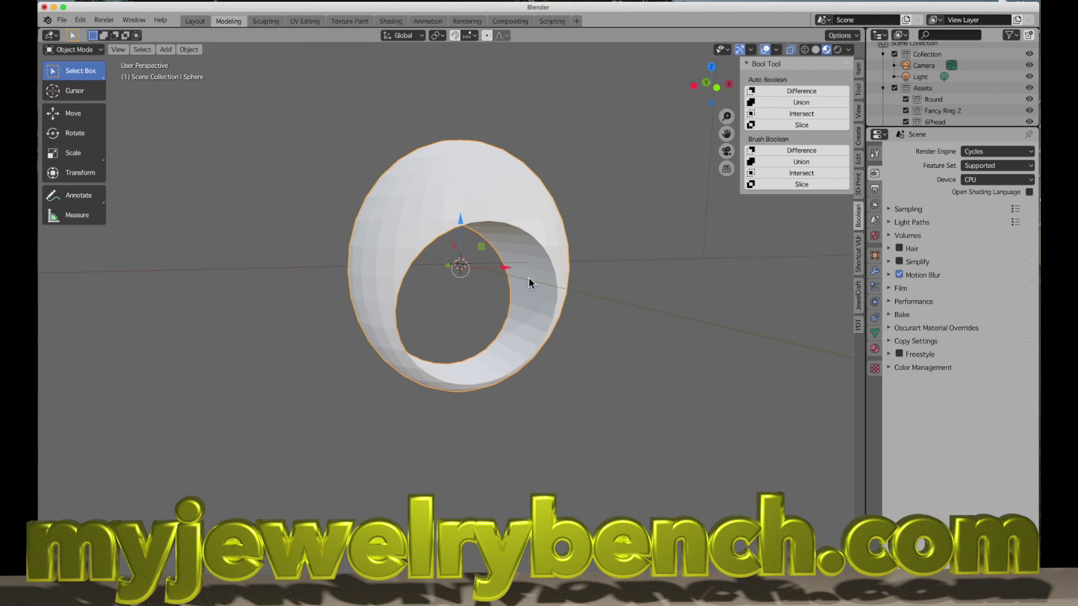
mouse_move(531, 282)
middle_down()
mouse_move(478, 280)
mouse_move(517, 248)
mouse_move(515, 277)
middle_up()
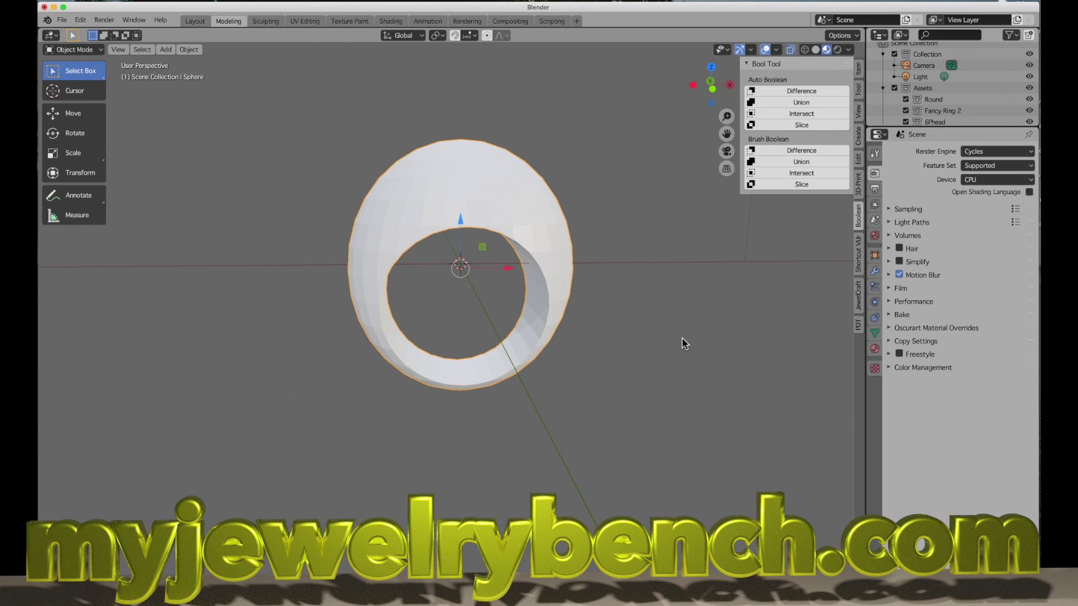
middle_drag(356, 340, 428, 241)
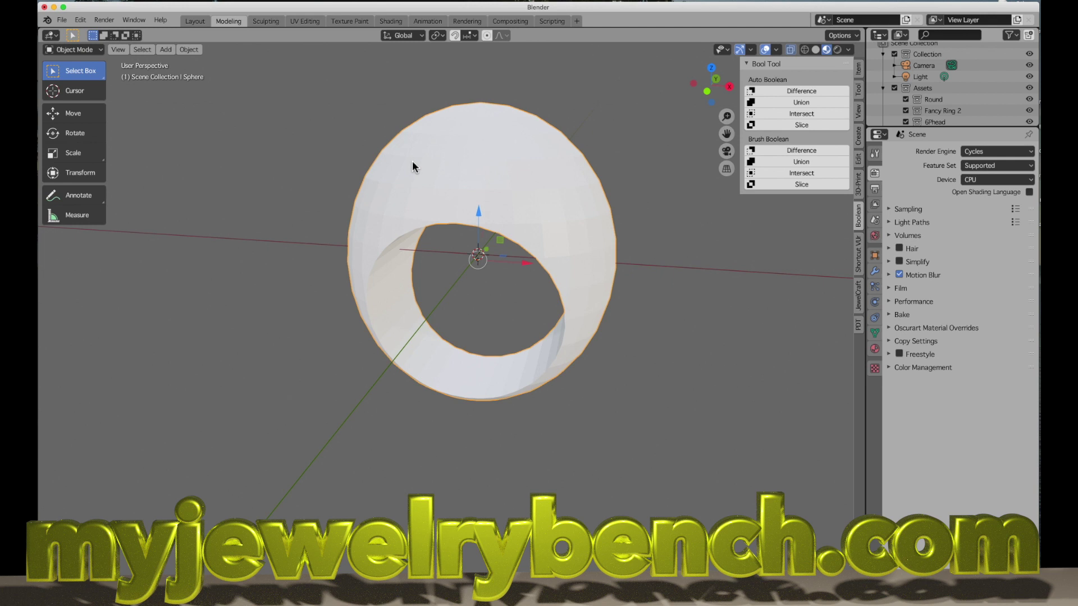
middle_drag(416, 290, 494, 278)
middle_drag(571, 272, 519, 287)
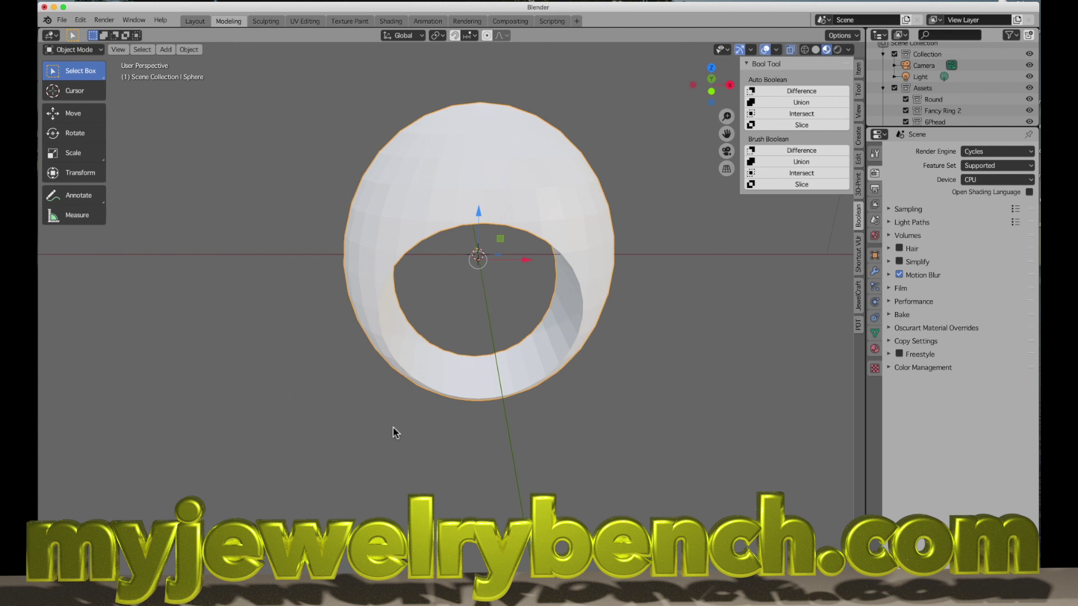
middle_drag(393, 432, 510, 241)
middle_drag(481, 365, 512, 363)
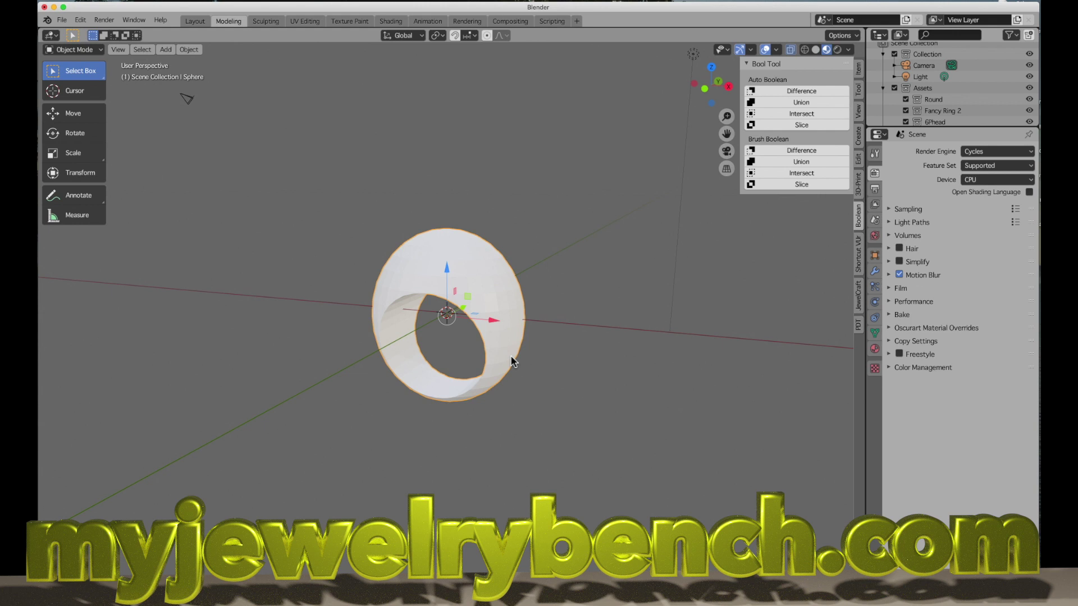
middle_drag(511, 315, 476, 353)
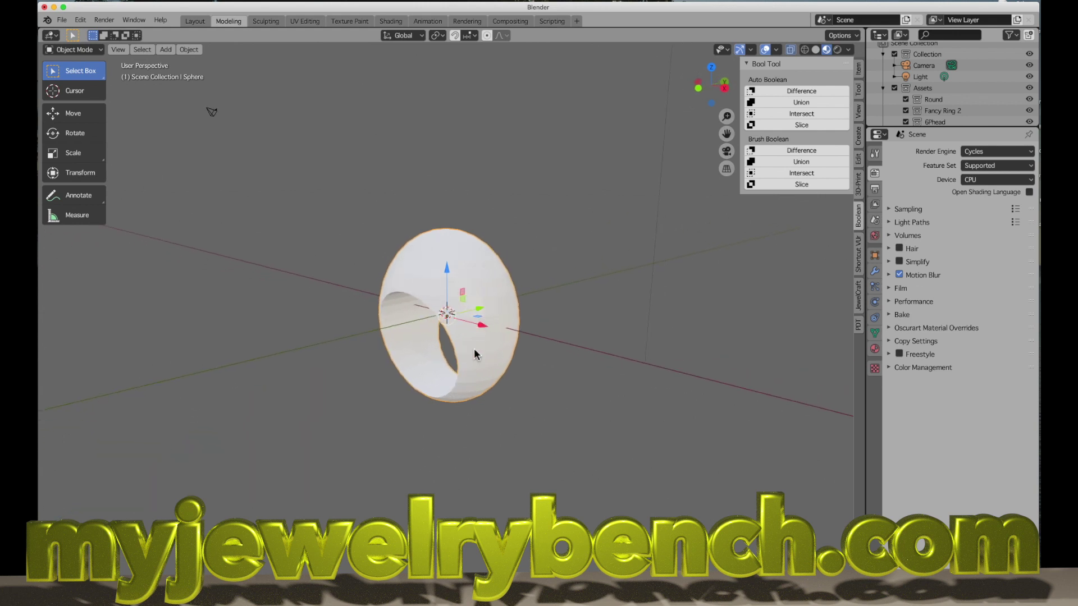
middle_drag(563, 320, 587, 332)
middle_drag(503, 347, 514, 349)
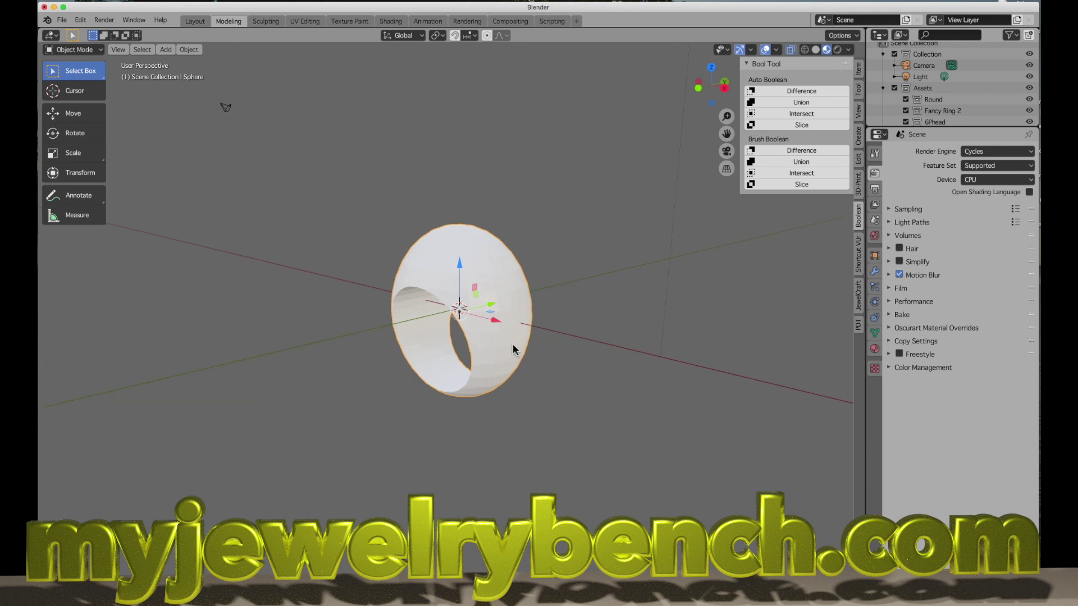
scroll(515, 340, up, 2)
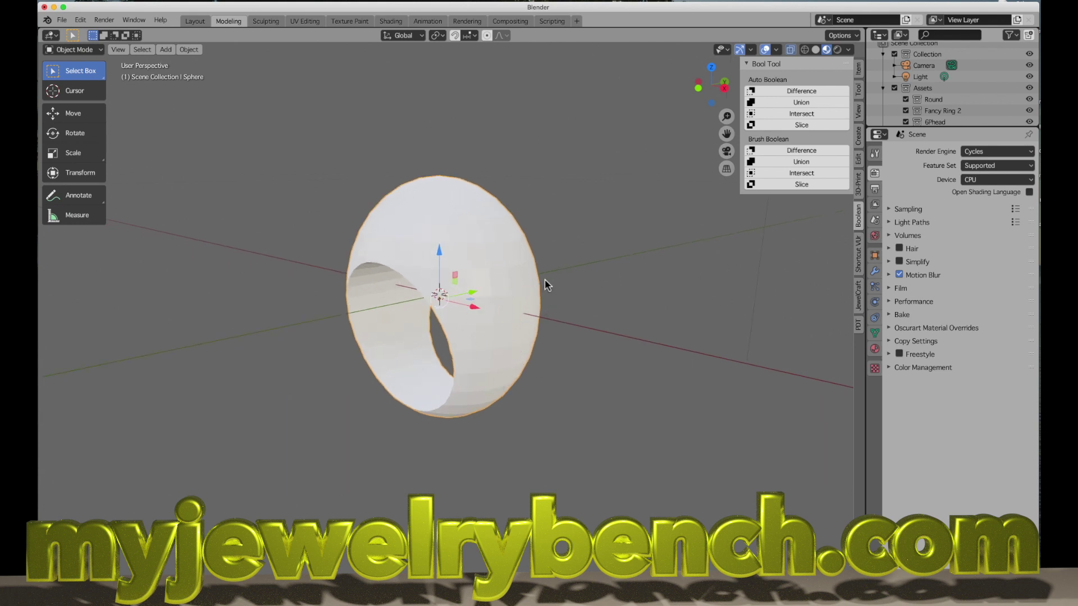
middle_drag(443, 317, 464, 310)
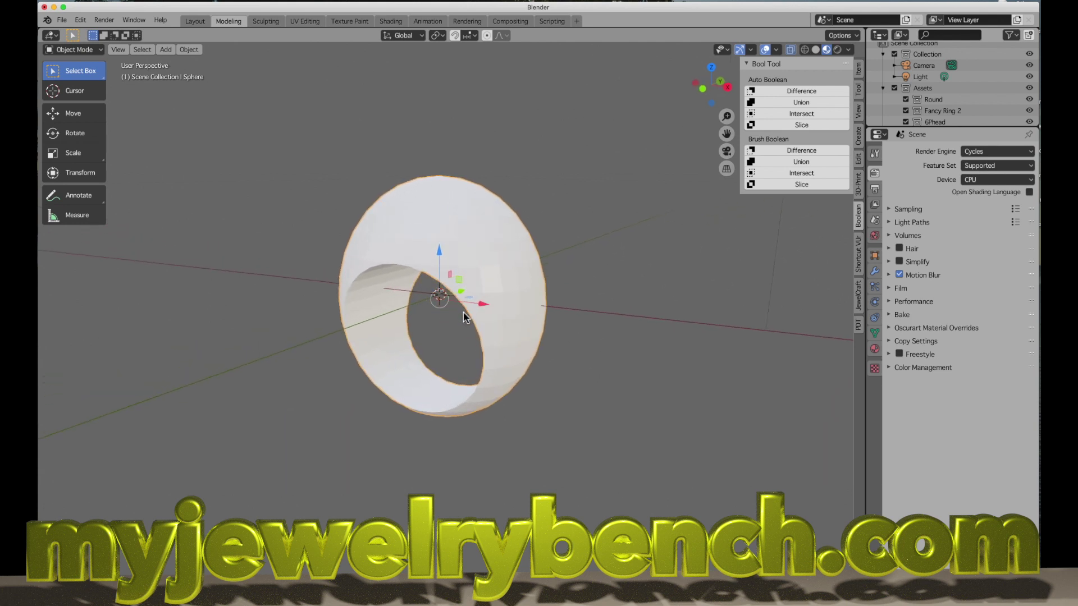